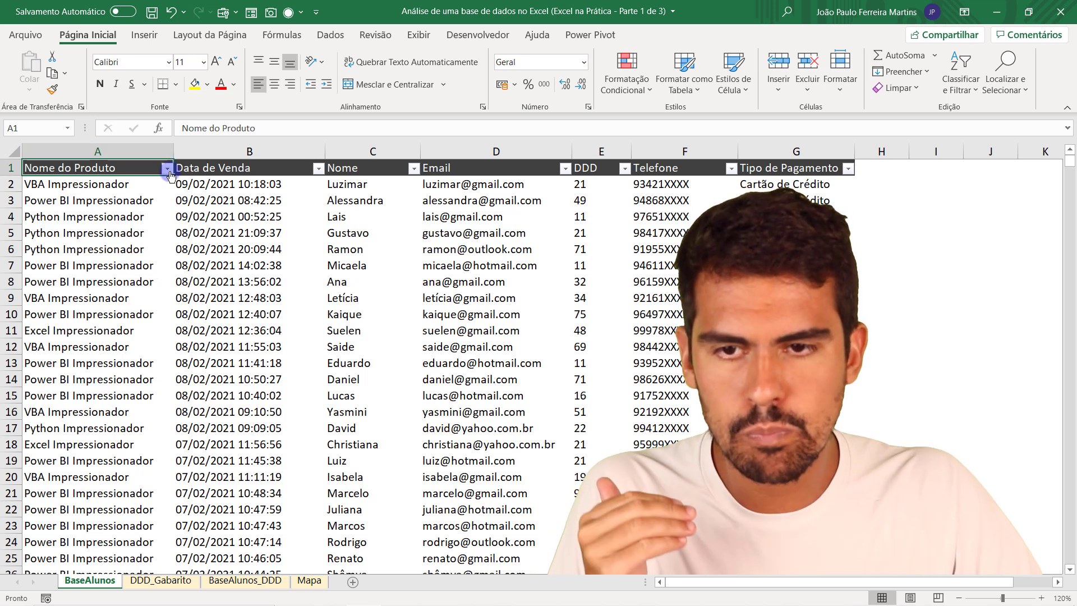
# Examine the available filter values for Nome do Produto and Data de Venda on the BaseAlunos sheet
pyautogui.click(168, 168)
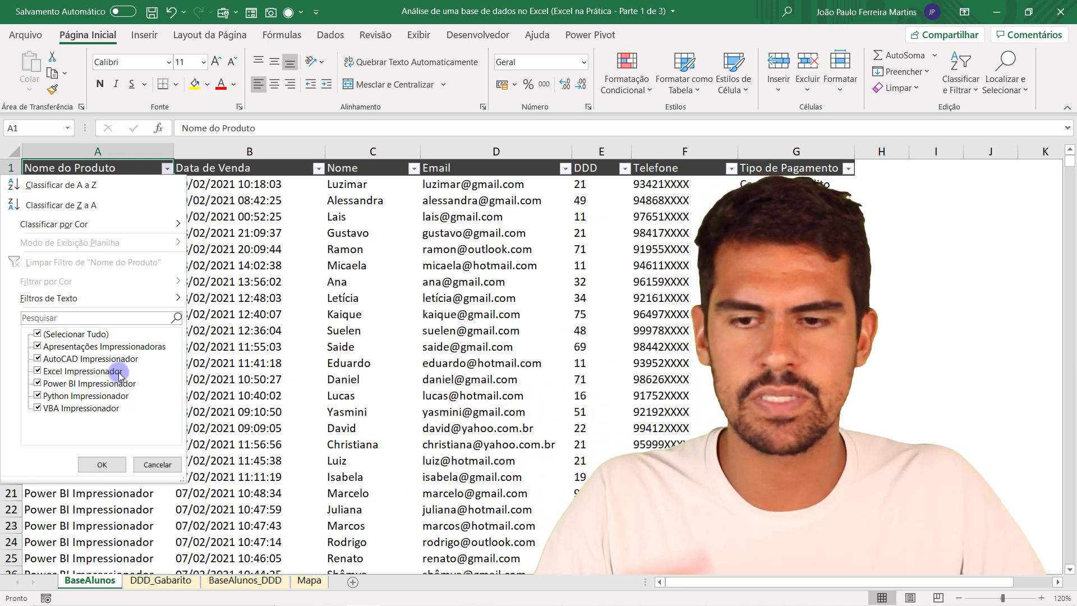
pyautogui.click(252, 304)
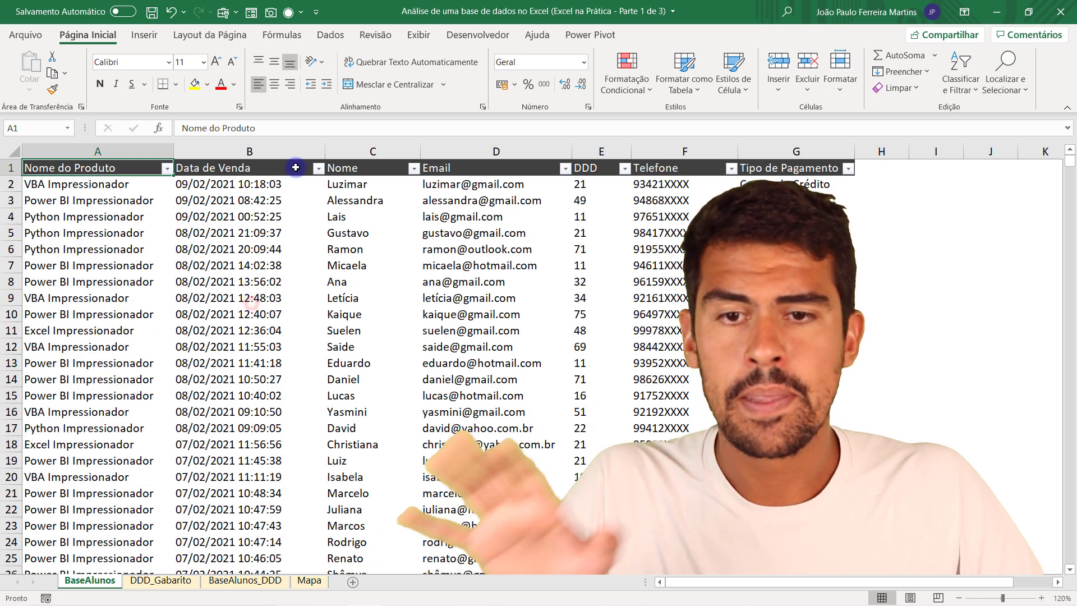
pyautogui.click(297, 167)
pyautogui.click(318, 168)
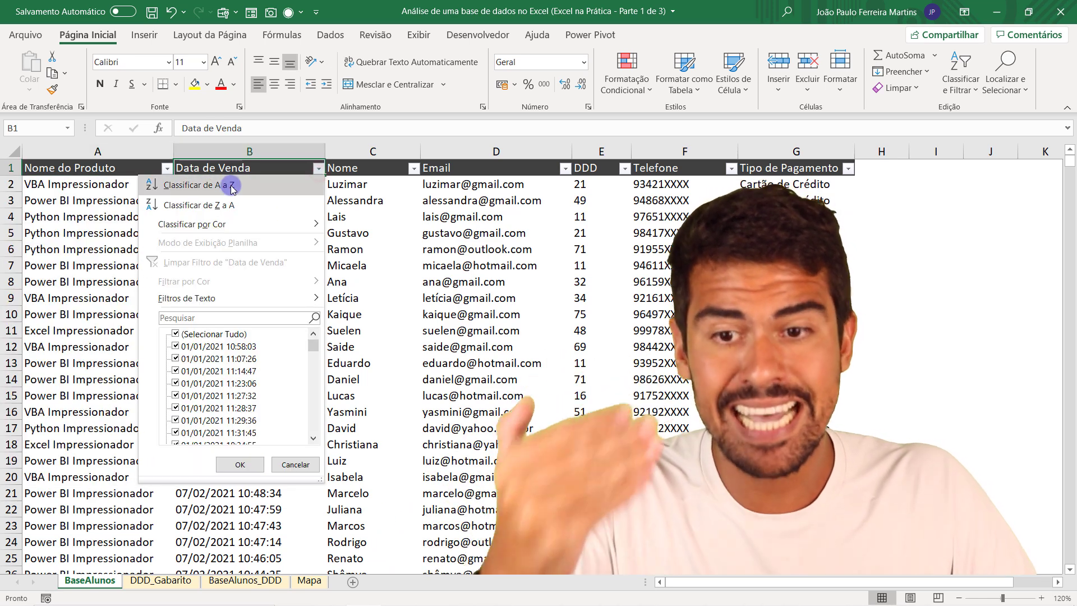
pyautogui.click(333, 360)
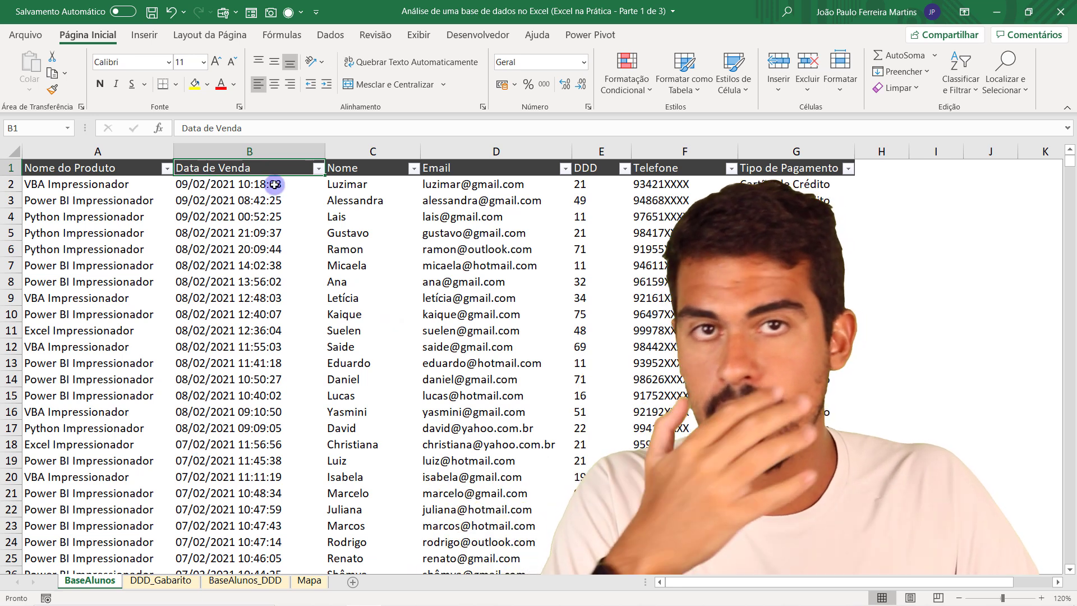
# Review the Nome and Email columns and browse the student records further down the table
pyautogui.click(373, 151)
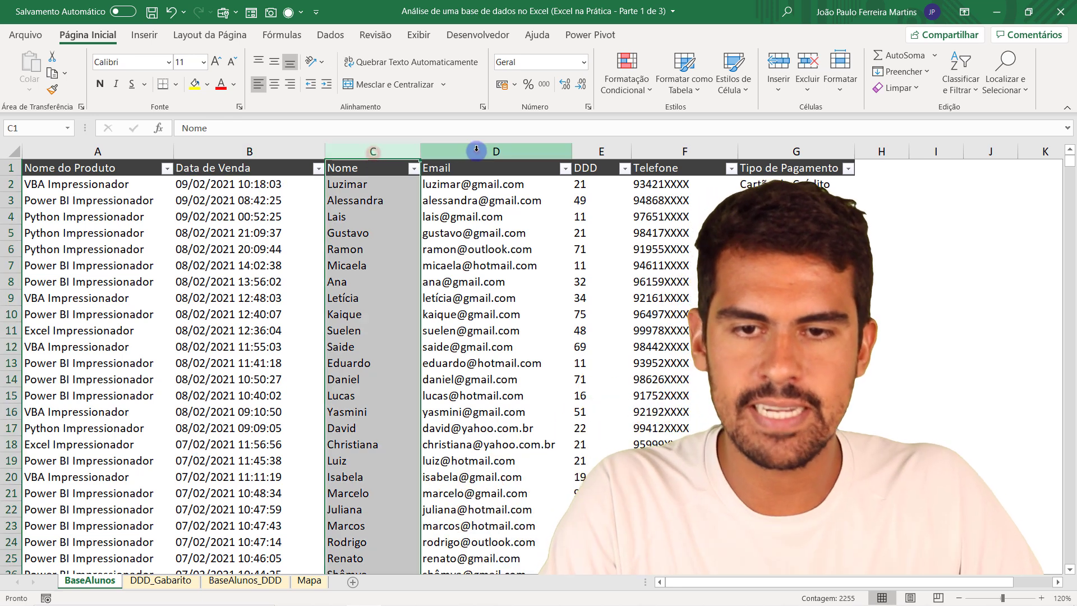
pyautogui.click(477, 151)
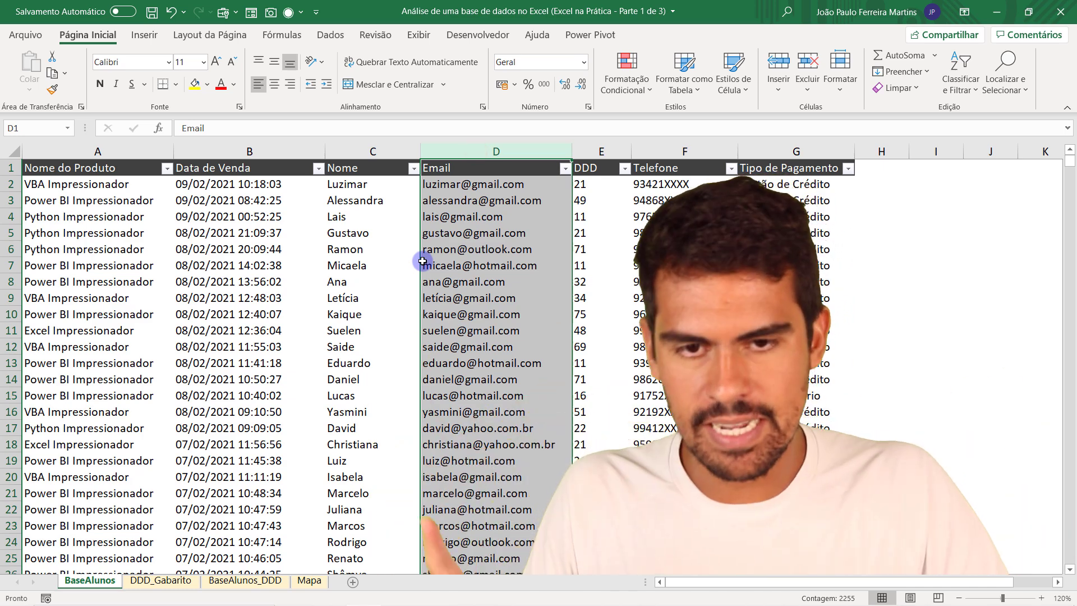
pyautogui.click(383, 262)
pyautogui.click(365, 455)
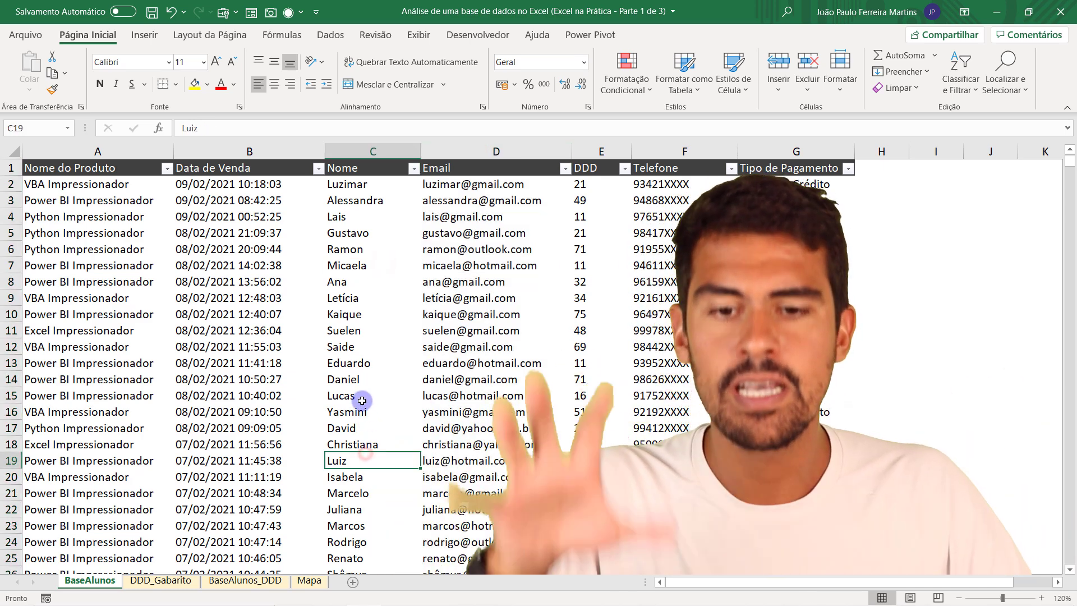
pyautogui.click(381, 254)
pyautogui.scroll(-12, 376, 375)
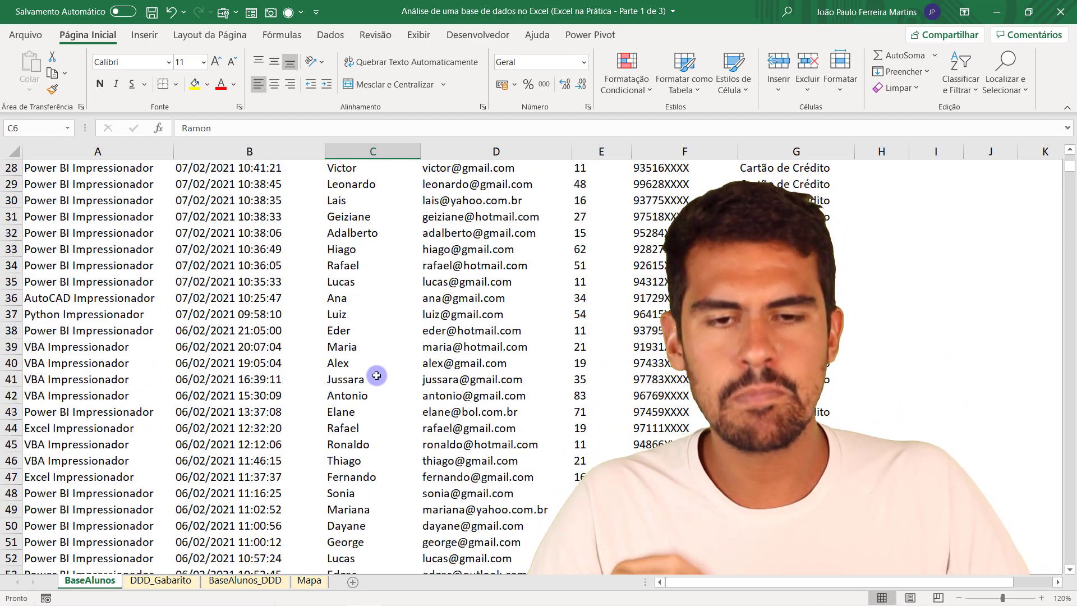
pyautogui.scroll(12, 376, 375)
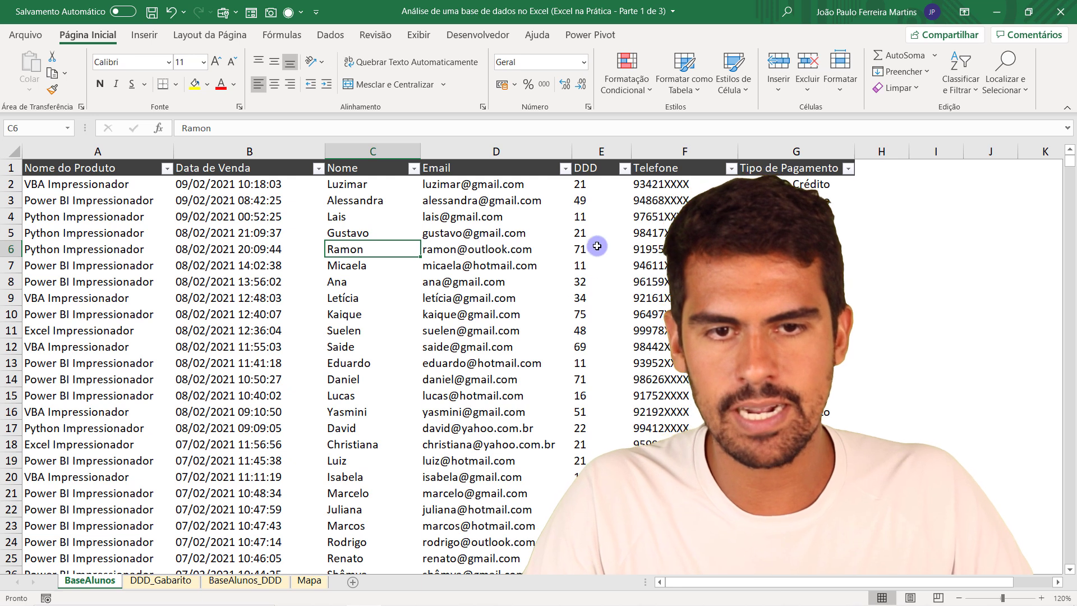
# Examine the DDD column, the first record's product, sale date and area code, and the Telefone entries
pyautogui.click(604, 151)
pyautogui.click(591, 185)
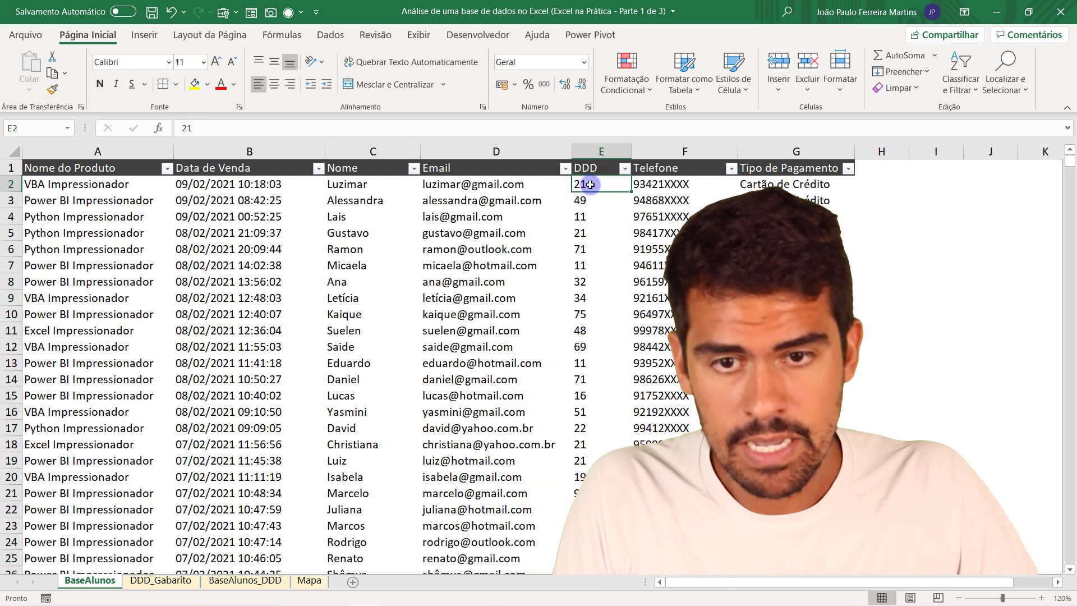
pyautogui.click(371, 186)
pyautogui.click(91, 188)
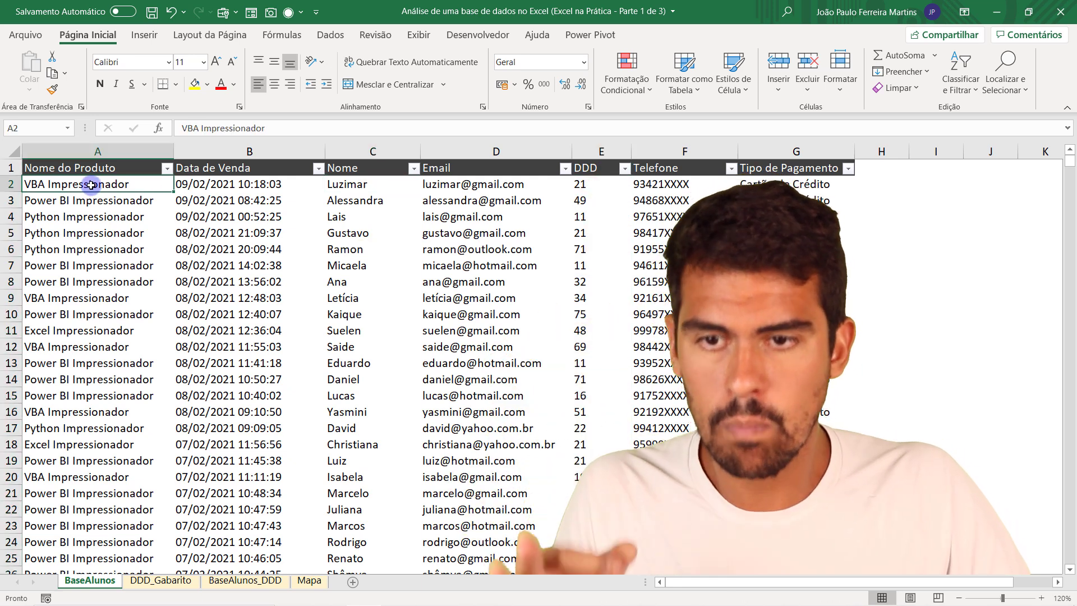
pyautogui.click(261, 186)
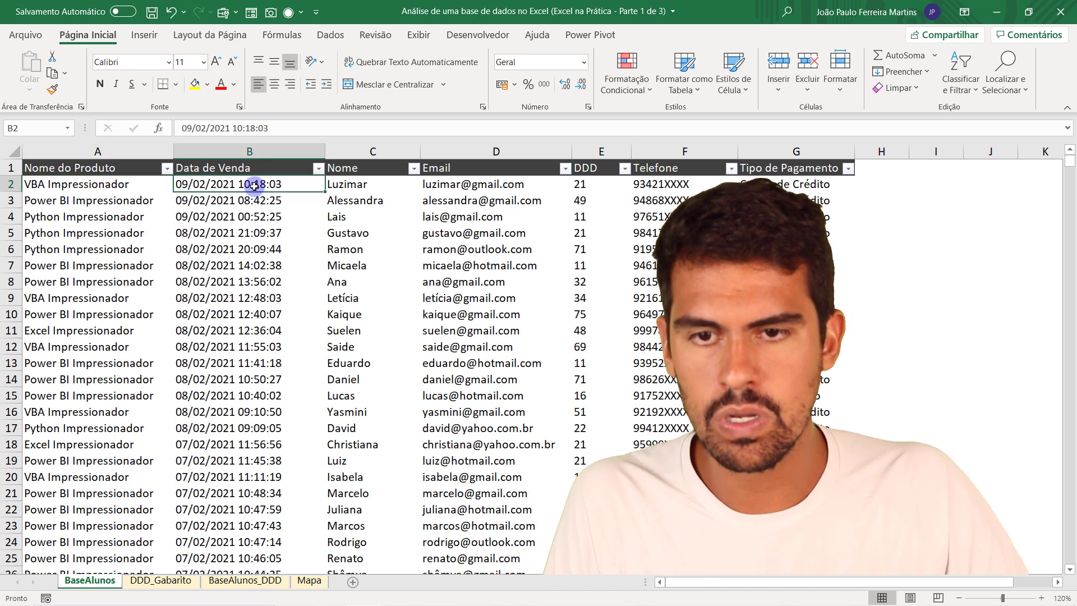
pyautogui.click(587, 182)
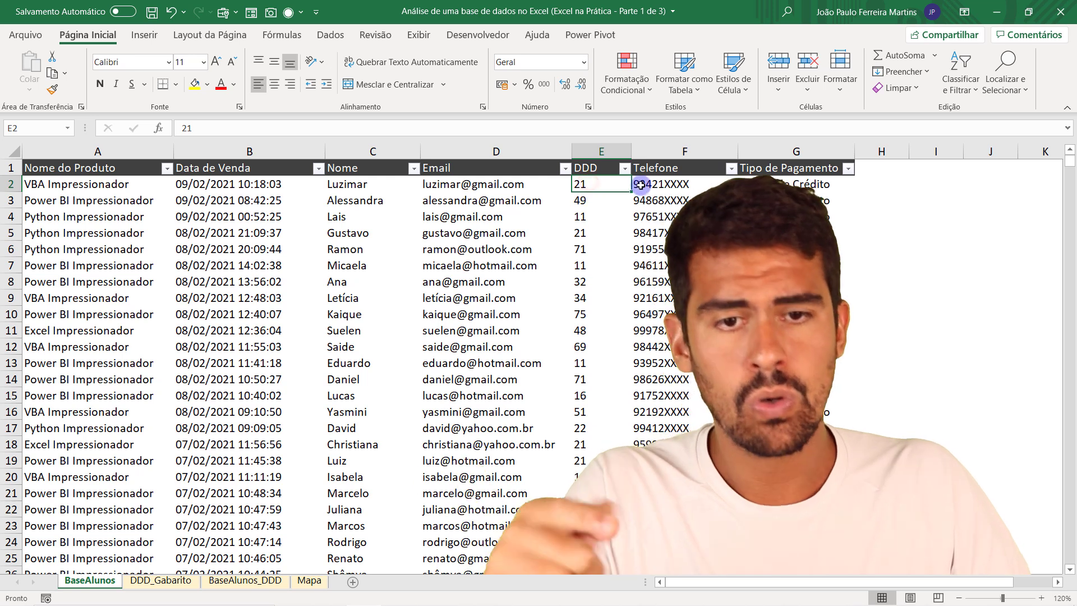
pyautogui.click(686, 183)
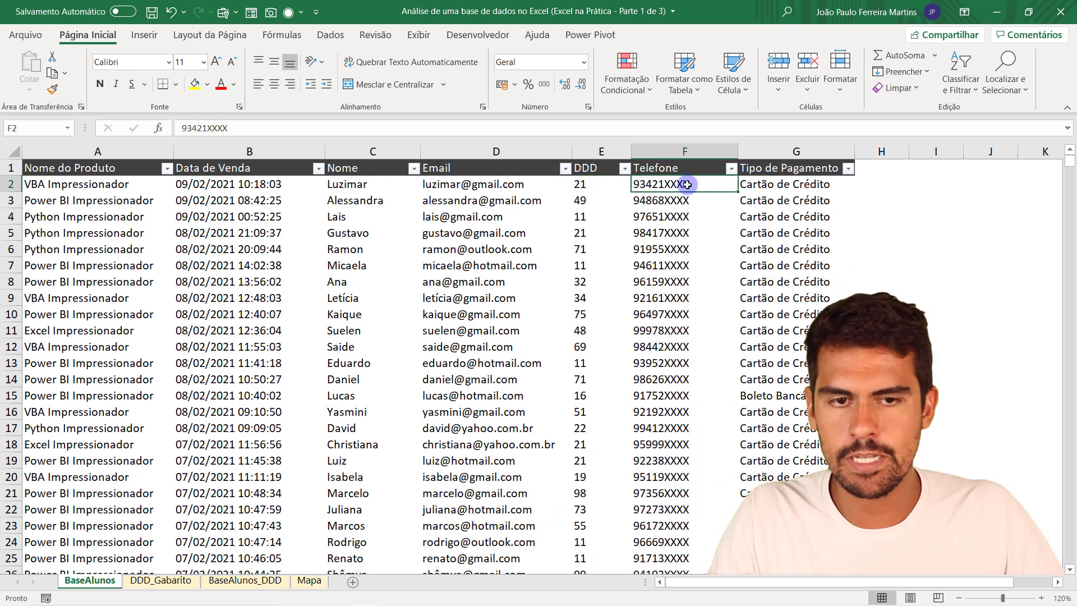
pyautogui.moveTo(687, 184); pyautogui.dragTo(688, 395)
pyautogui.click(682, 286)
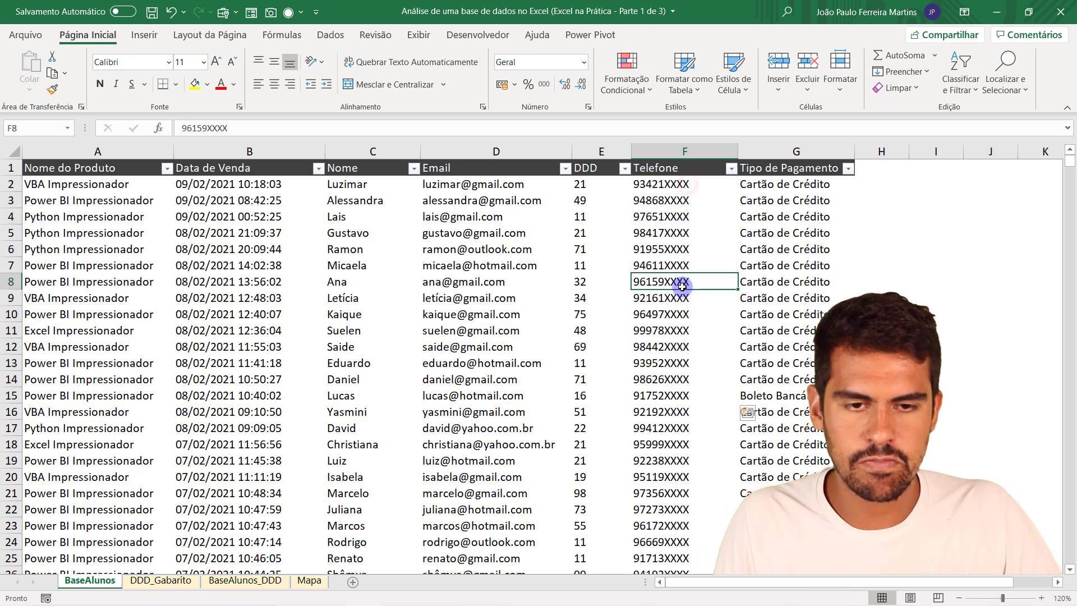
pyautogui.click(665, 348)
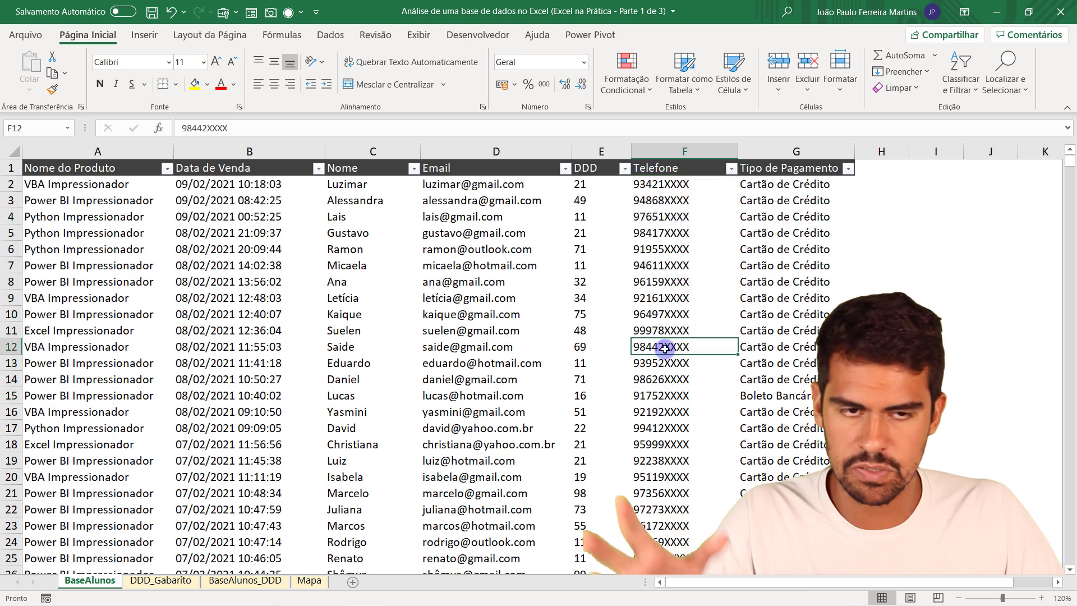
# Examine the Tipo de Pagamento column and its available filter values
pyautogui.click(807, 151)
pyautogui.click(777, 238)
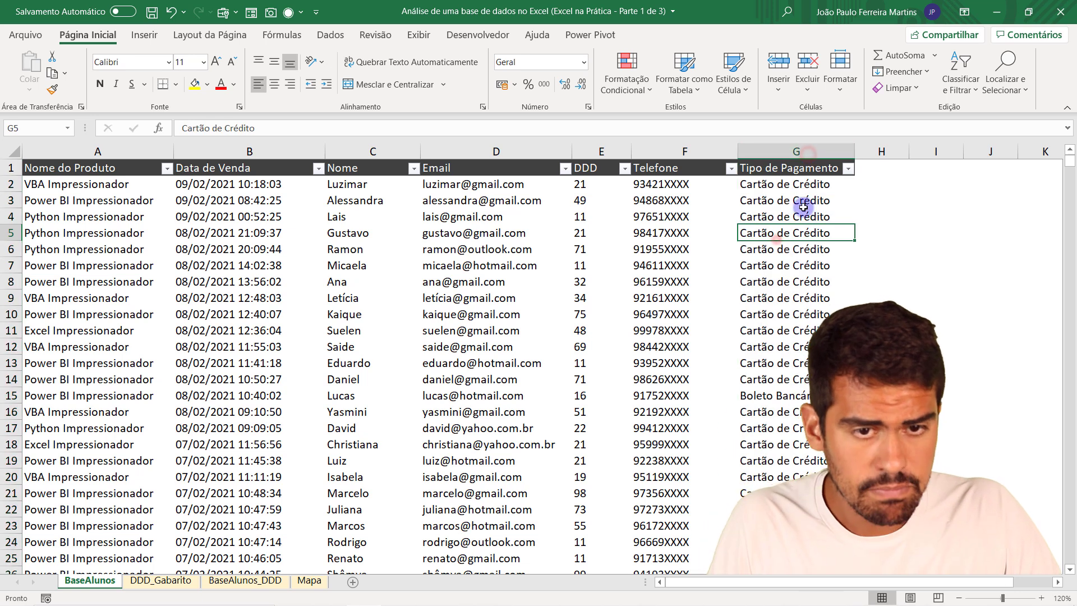
pyautogui.click(849, 168)
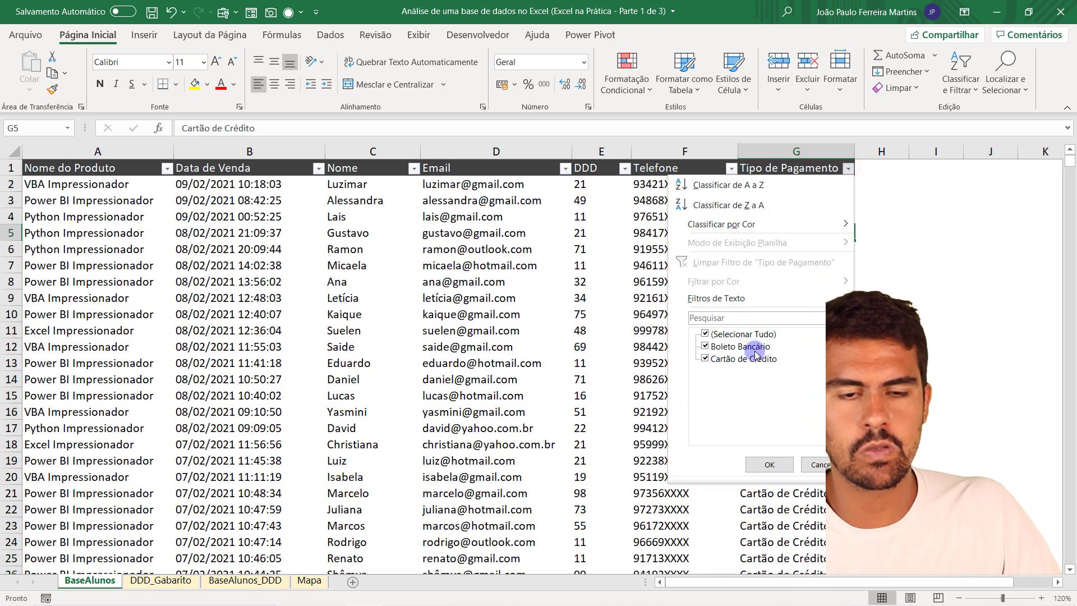
pyautogui.click(433, 323)
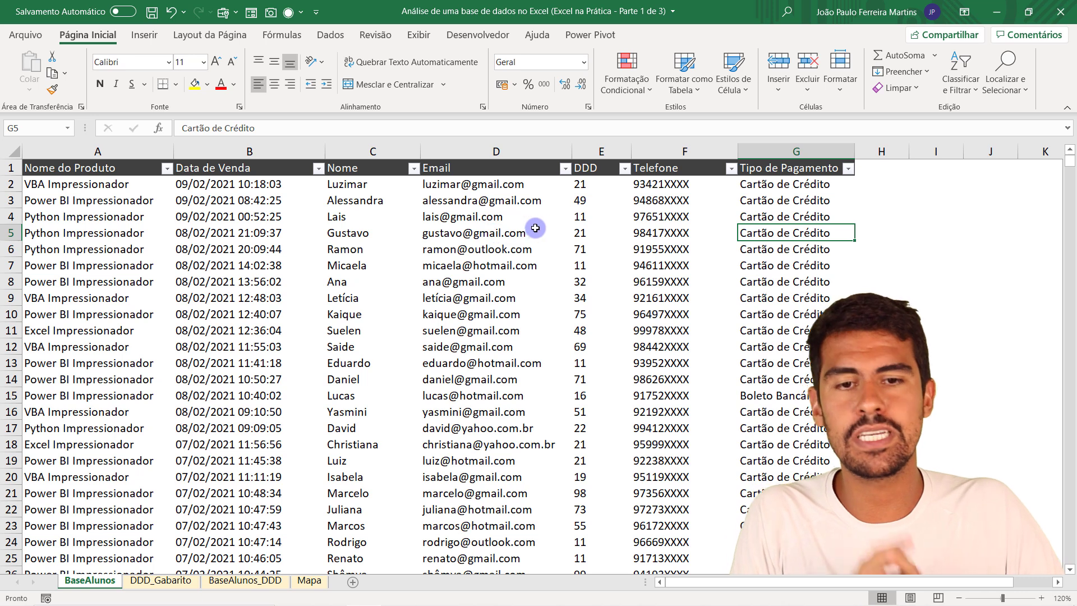
# Examine the list of area codes in the DDD filter and the codes in the column's first rows
pyautogui.click(594, 173)
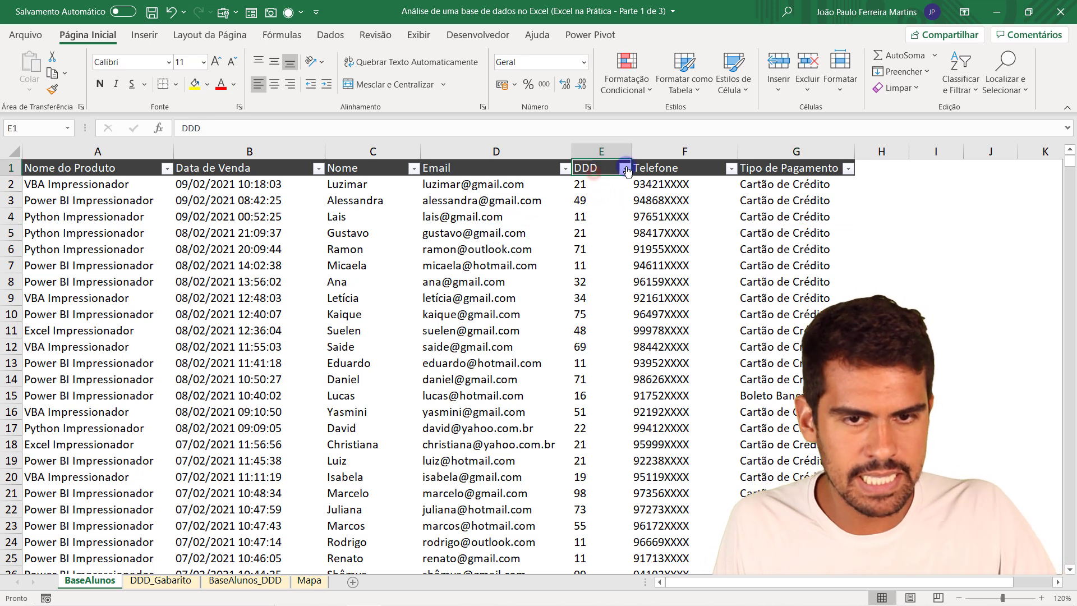
pyautogui.click(624, 169)
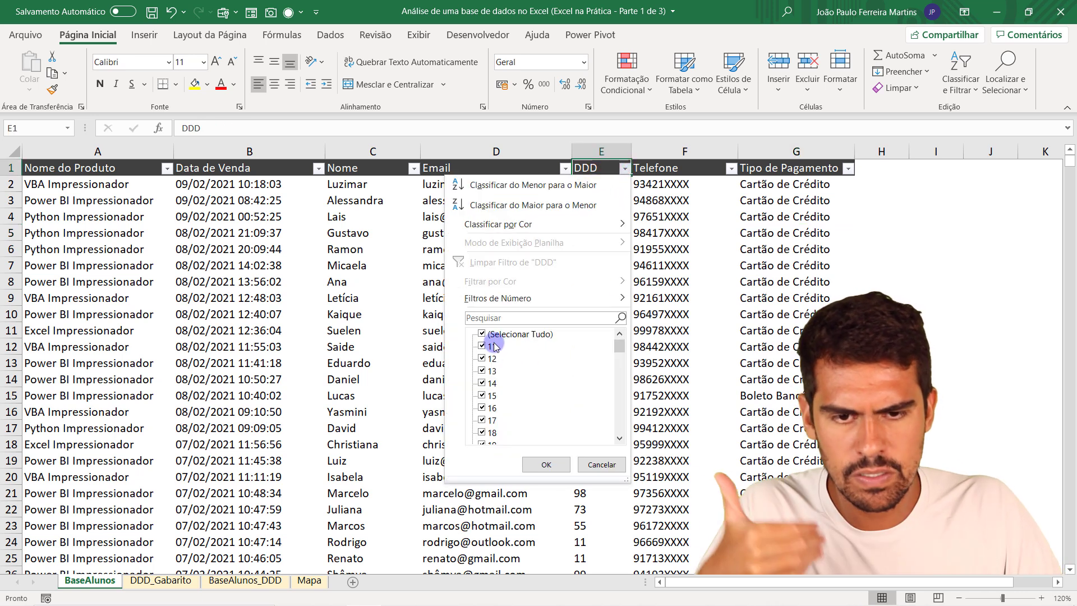
pyautogui.moveTo(620, 349)
pyautogui.mouseDown()
pyautogui.moveTo(622, 445)
pyautogui.moveTo(612, 365)
pyautogui.mouseUp()
pyautogui.click(682, 331)
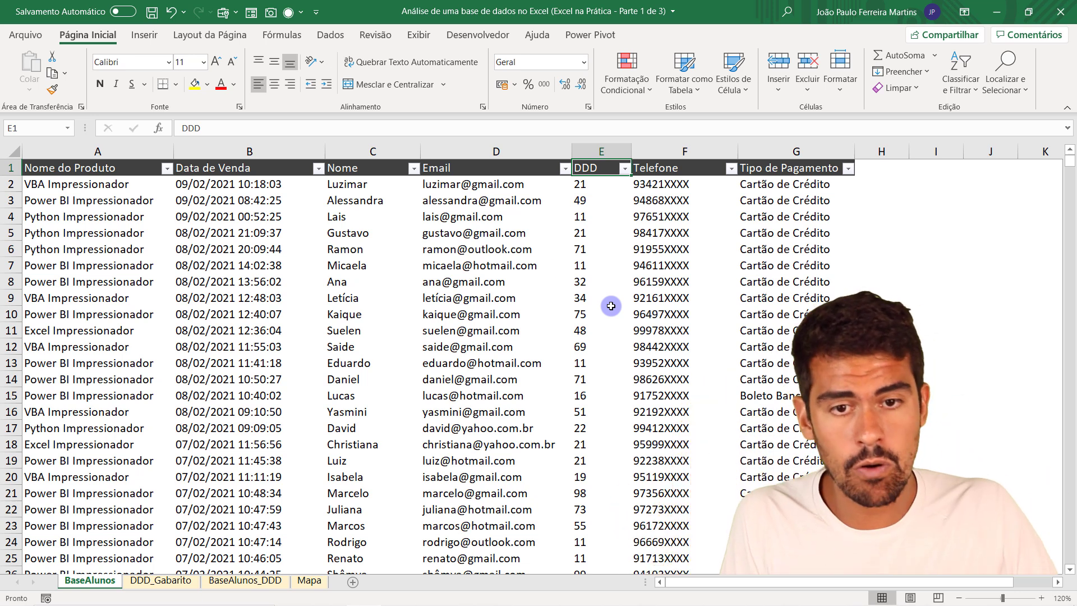
pyautogui.moveTo(582, 187); pyautogui.dragTo(592, 460)
pyautogui.click(587, 258)
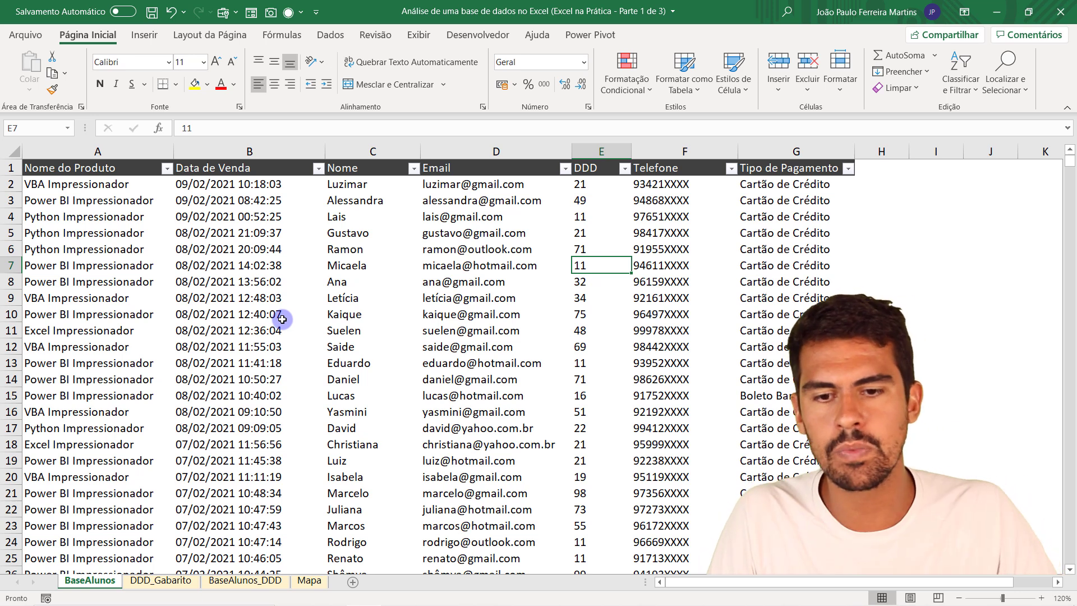
# On the Mapa sheet, filter the blue map to Rio de Janeiro with its Estado slicer
pyautogui.click(314, 581)
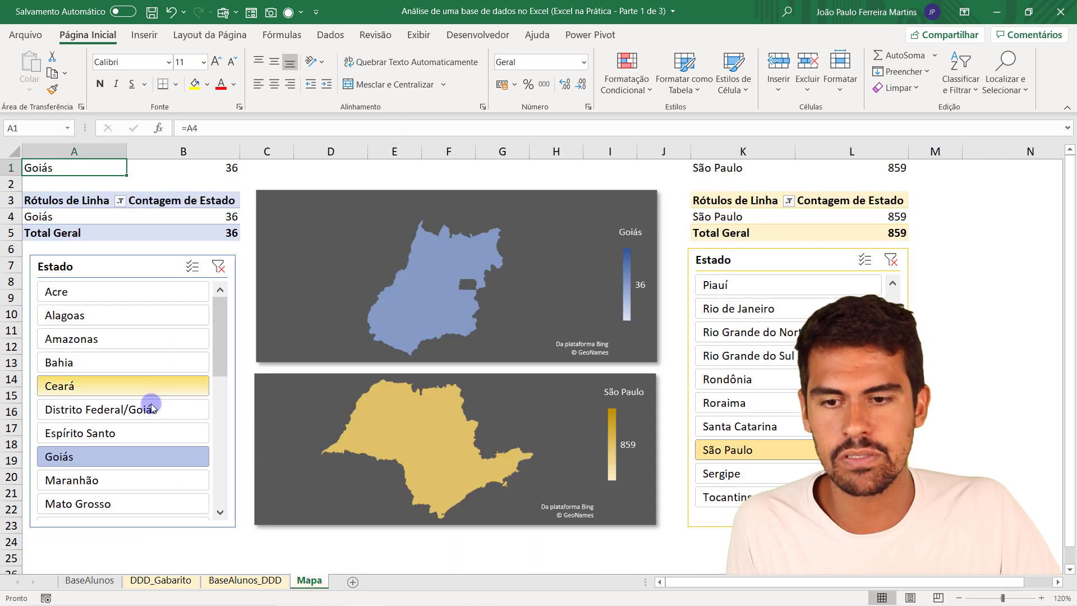
pyautogui.moveTo(221, 344); pyautogui.dragTo(211, 426)
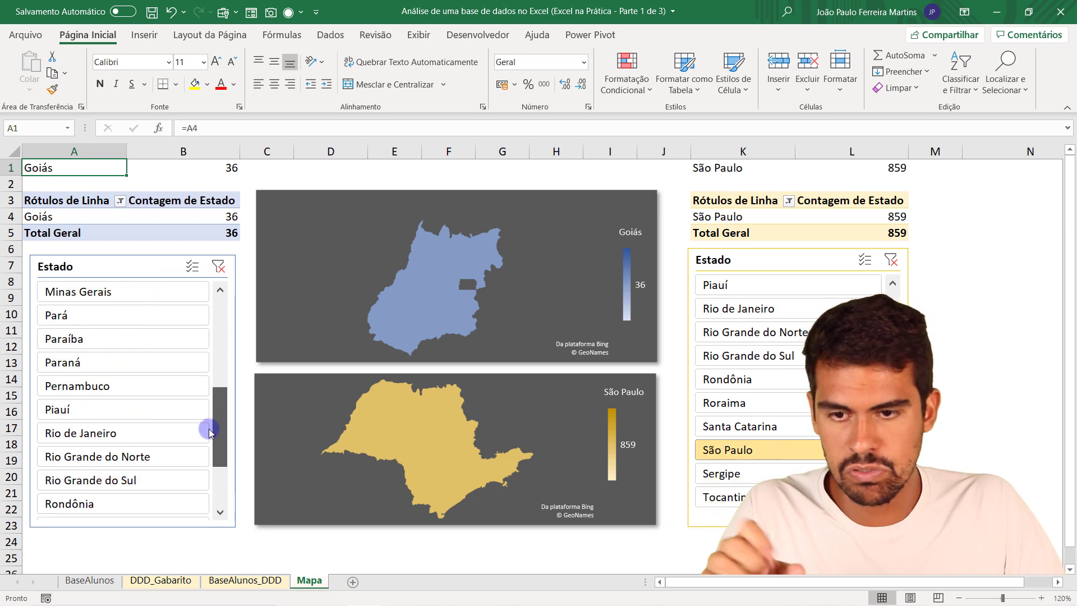
pyautogui.click(77, 436)
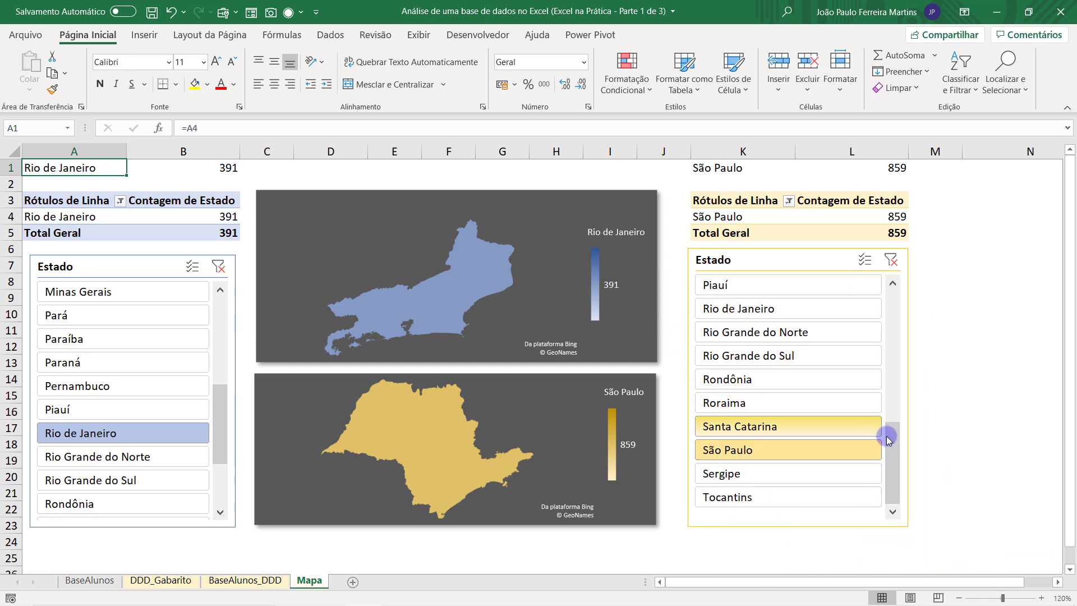
# Filter the yellow map to Minas Gerais with its Estado slicer and compare the student counts on both maps
pyautogui.moveTo(891, 451); pyautogui.dragTo(883, 377)
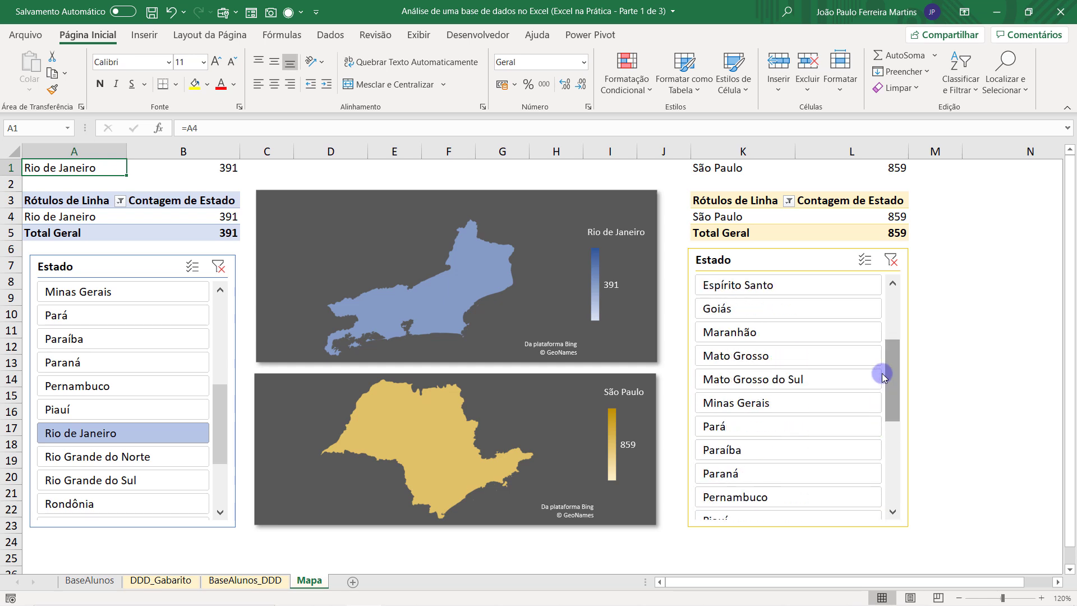
pyautogui.click(731, 404)
pyautogui.moveTo(443, 459)
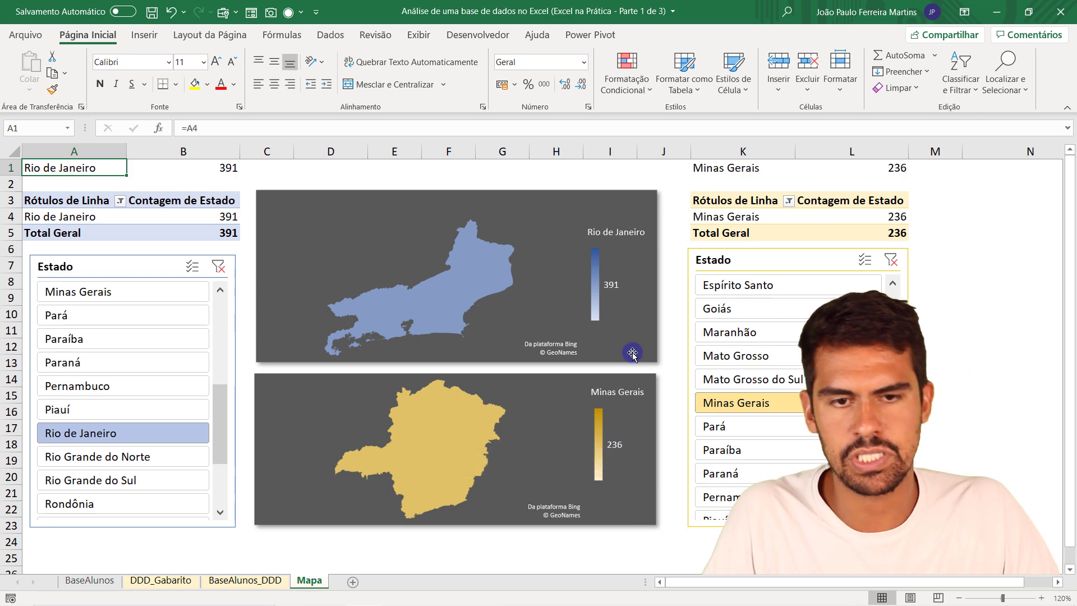
pyautogui.moveTo(613, 285)
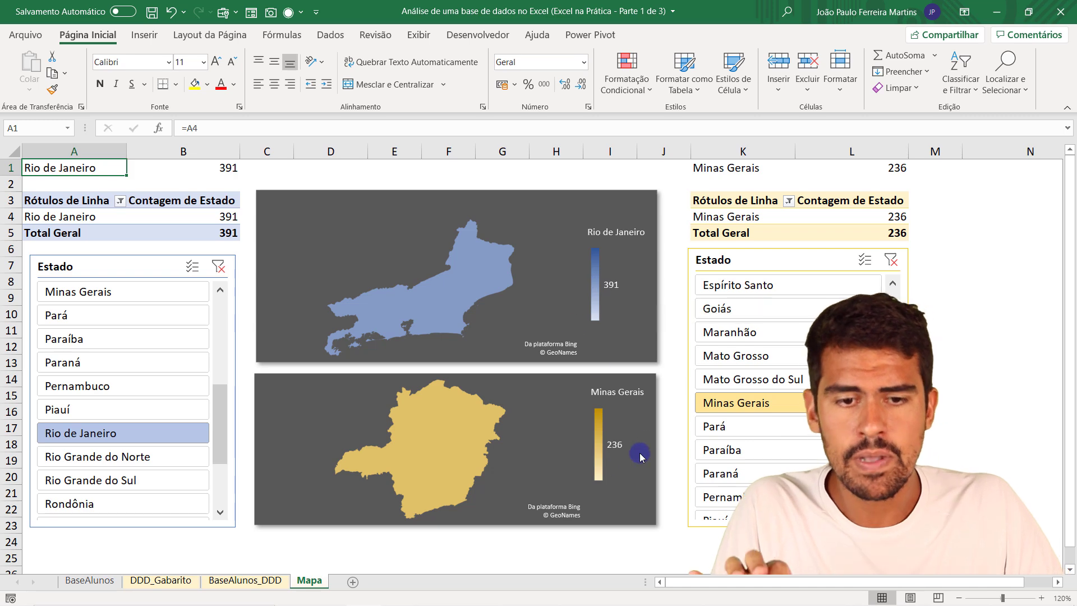
pyautogui.moveTo(615, 451)
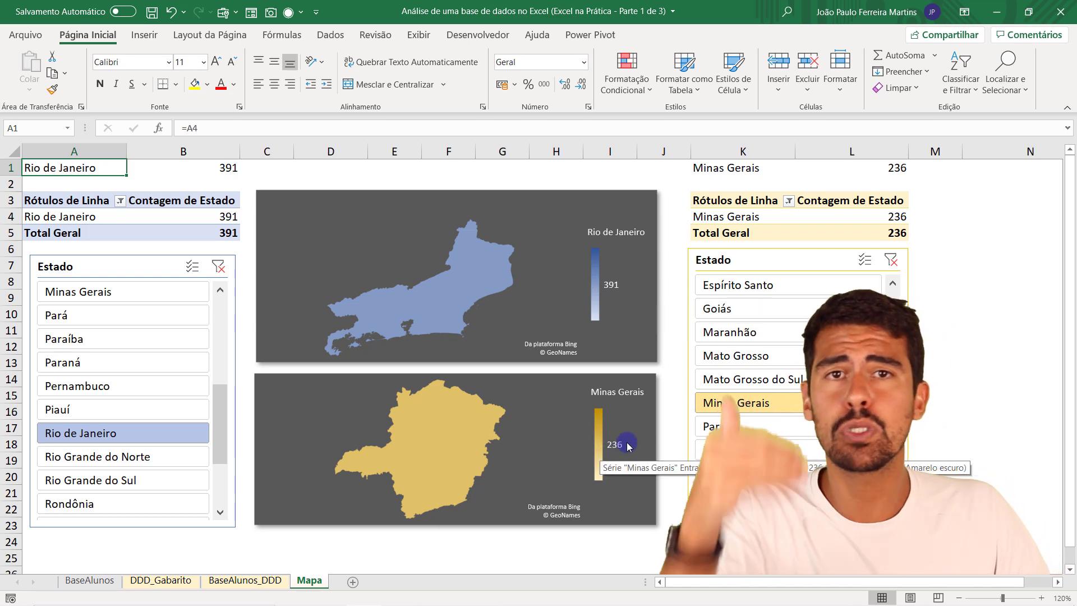
# Review the DDD column on the BaseAlunos sheet again and switch to the browser's Wikipedia page on Brazilian DDD codes
pyautogui.click(102, 583)
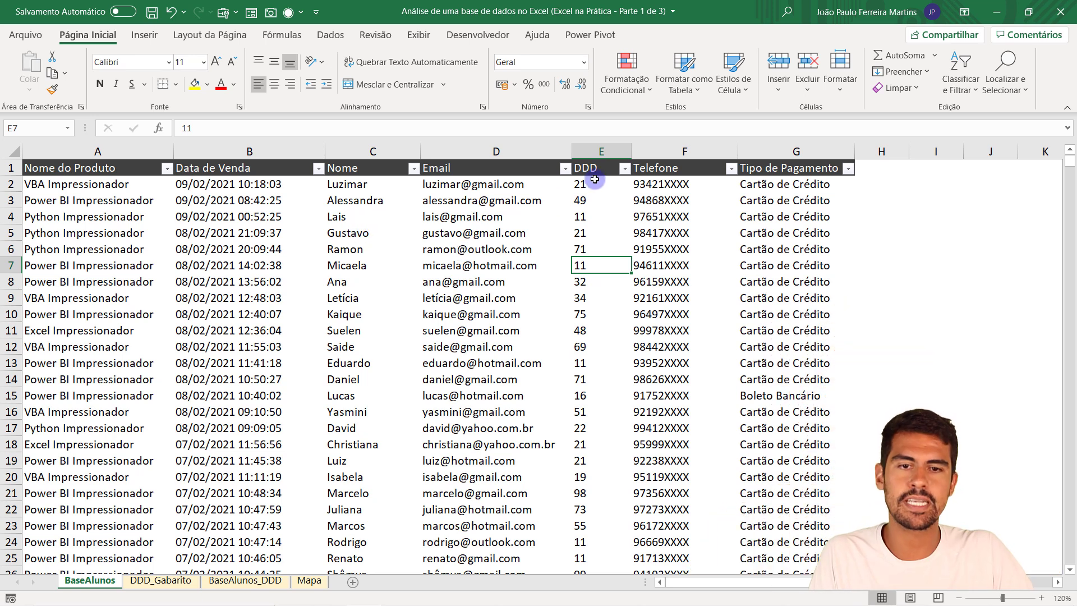
pyautogui.click(597, 150)
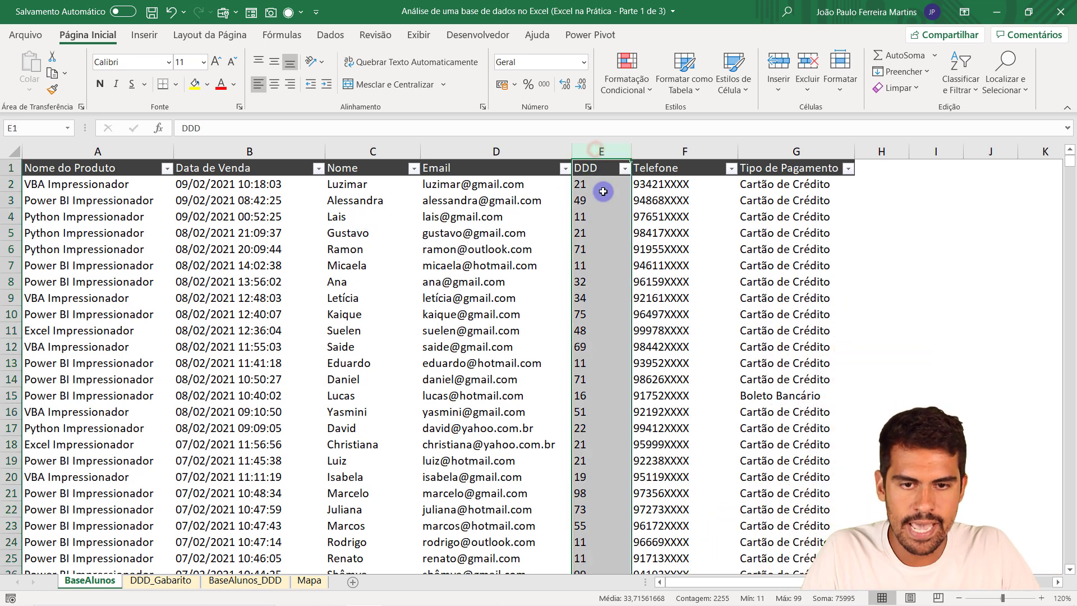
pyautogui.click(578, 298)
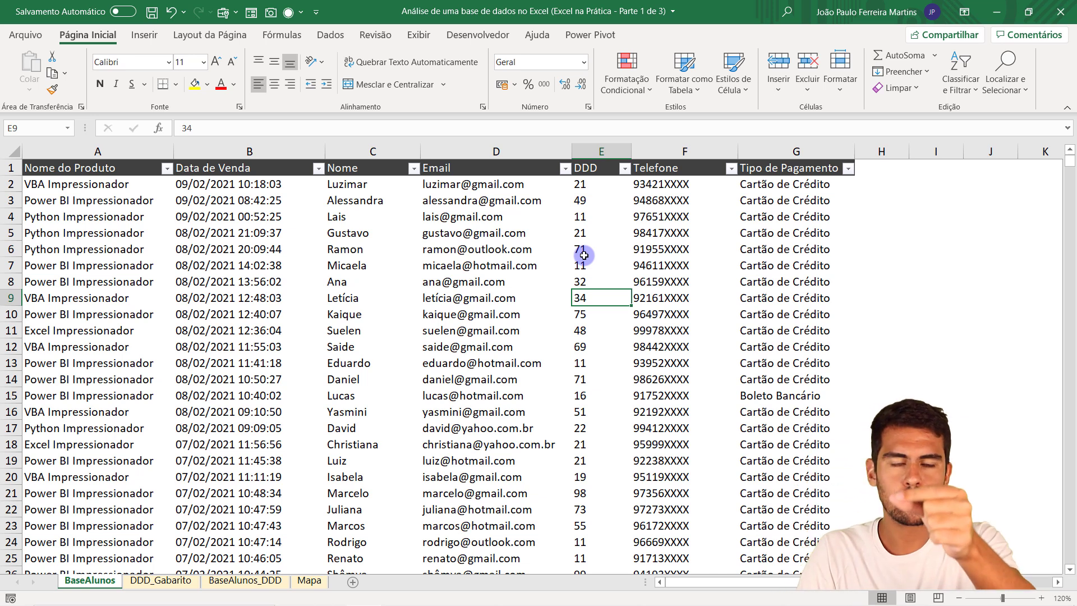
pyautogui.press('Left')
pyautogui.press('Left')
pyautogui.press('Left')
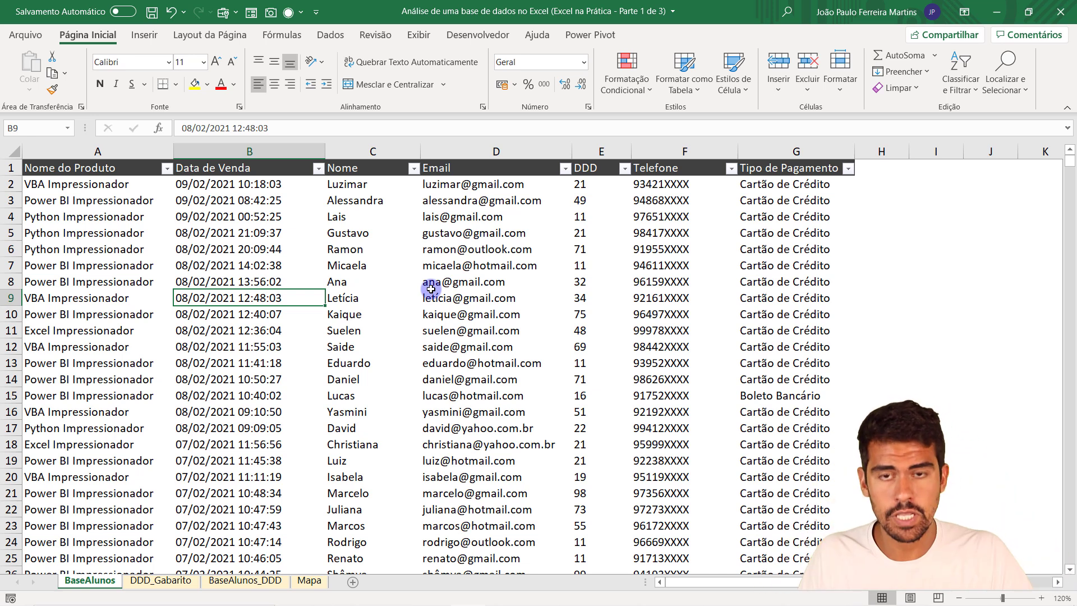
pyautogui.hotkey('alt', 'Tab')
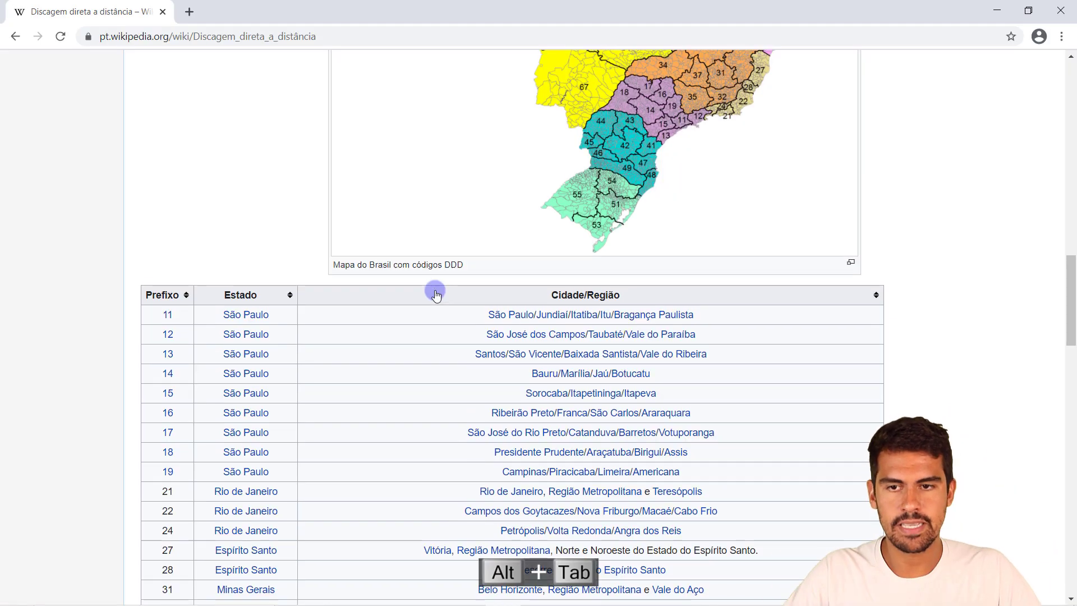
# Copy the Wikipedia DDD table rows from prefix 11 to 99, including the state and city/region columns
pyautogui.scroll(1, 286, 213)
pyautogui.scroll(-1, 286, 213)
pyautogui.scroll(-2, 260, 236)
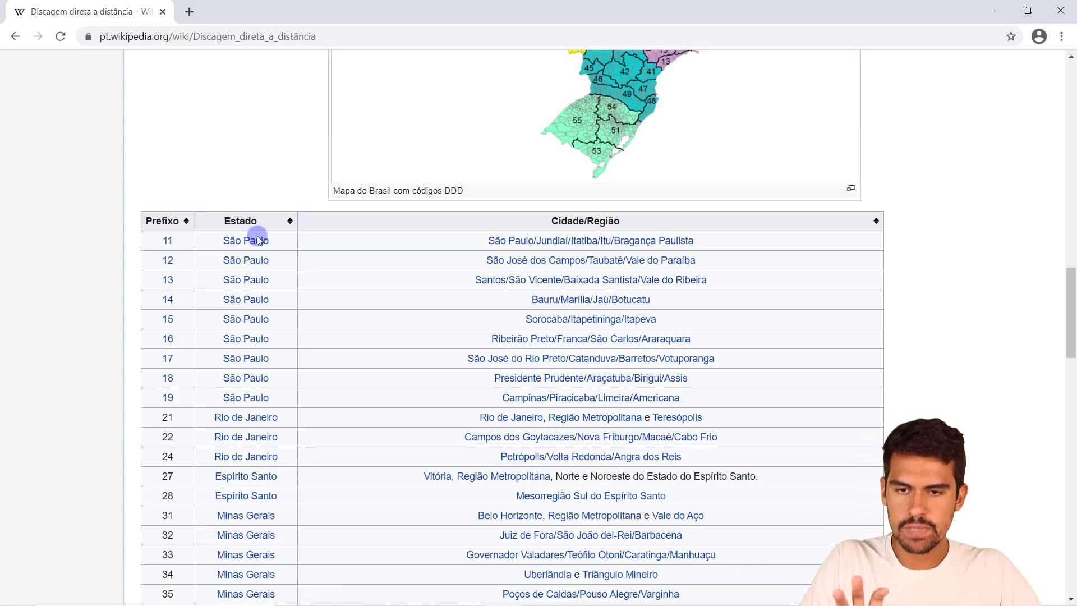
pyautogui.moveTo(151, 239); pyautogui.dragTo(706, 369)
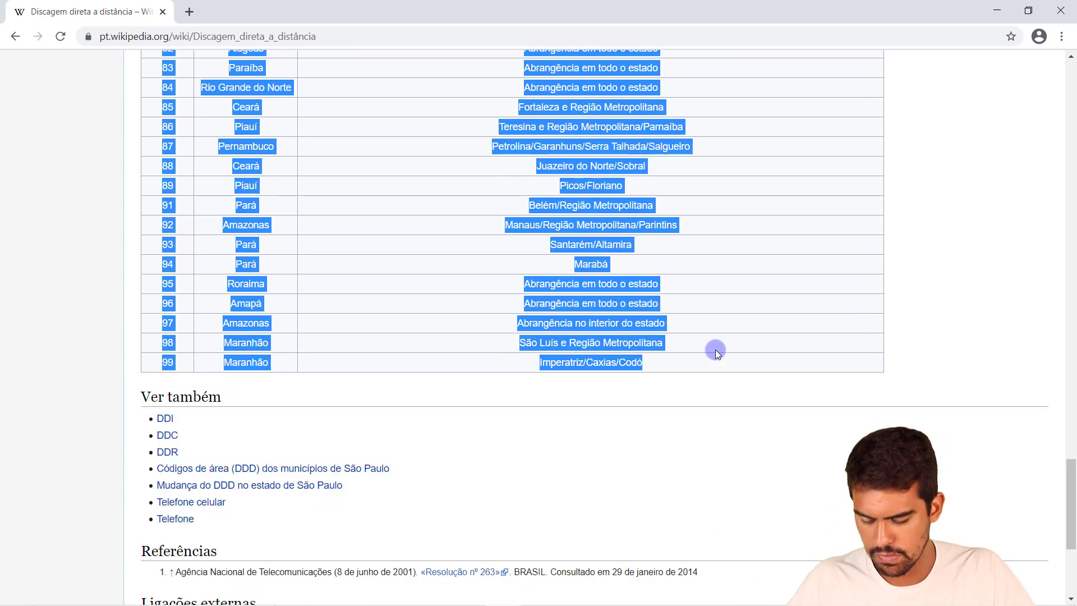
pyautogui.hotkey('ctrl', 'c')
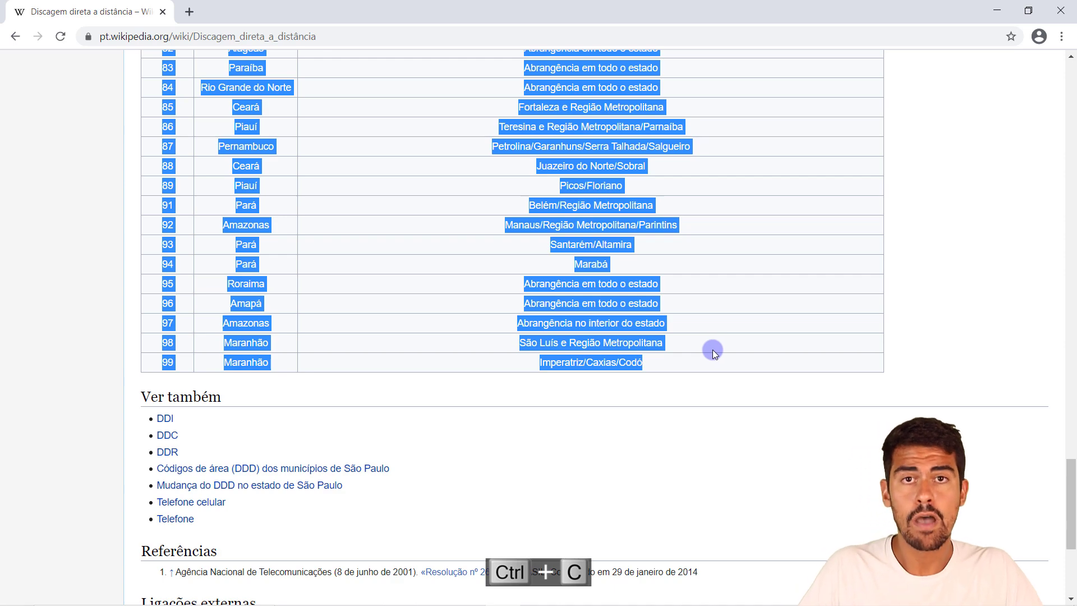
pyautogui.scroll(18, 586, 283)
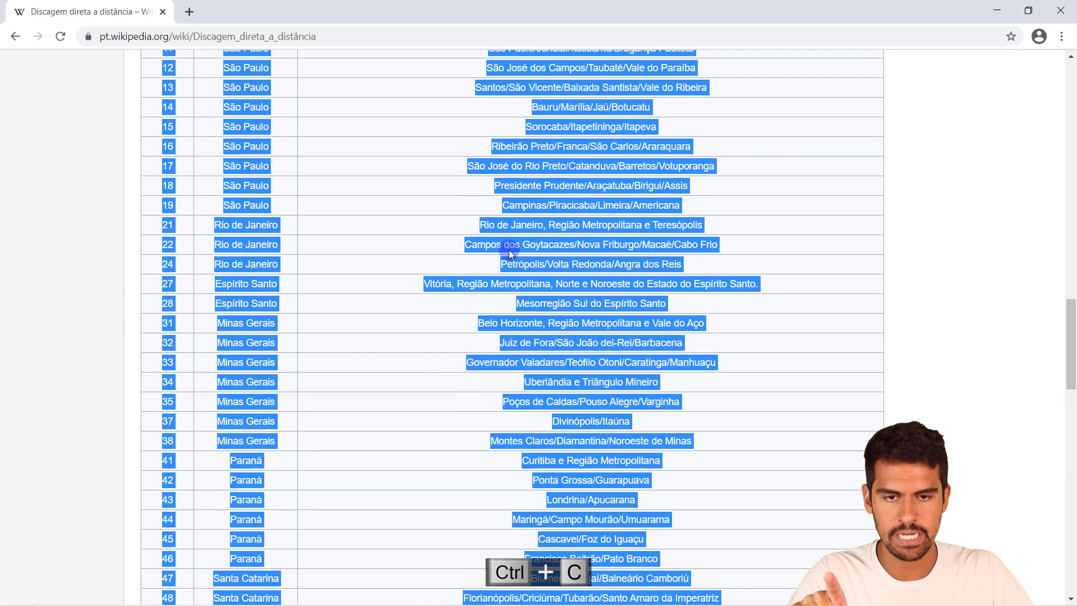
pyautogui.scroll(5, 530, 259)
pyautogui.scroll(-12, 512, 298)
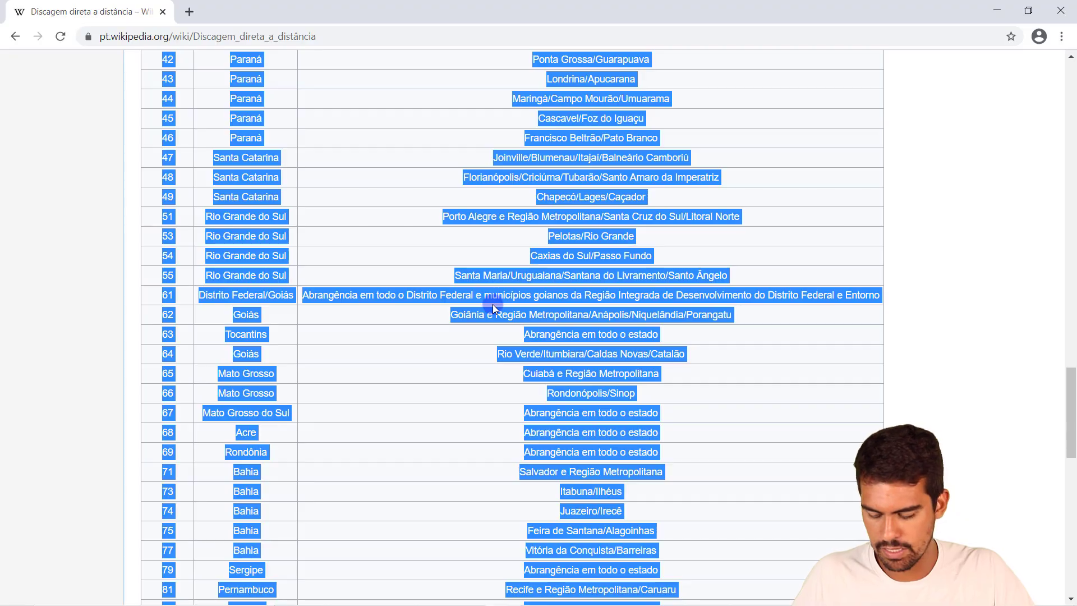
# Switch back to the Excel workbook and paste the copied DDD table at A1 of a new sheet
pyautogui.hotkey('alt', 'Tab')
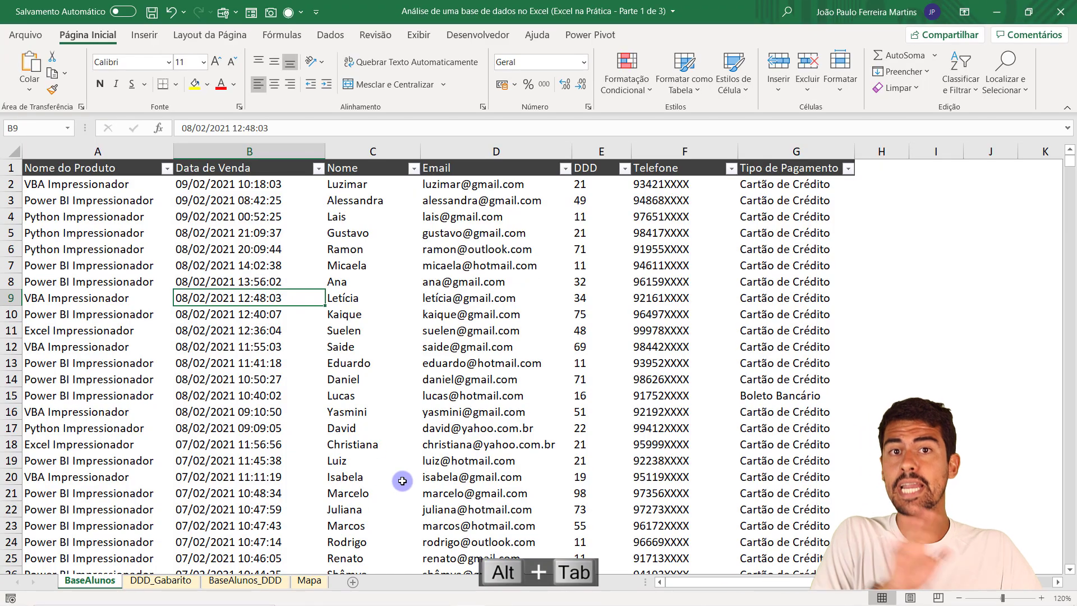
pyautogui.click(353, 582)
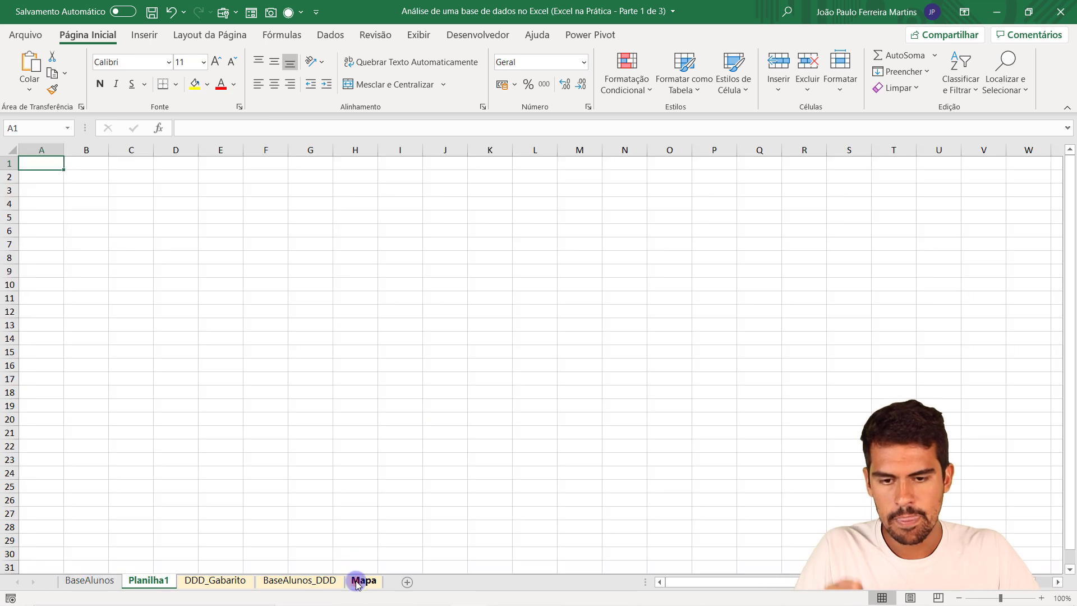
pyautogui.hotkey('ctrl', 'v')
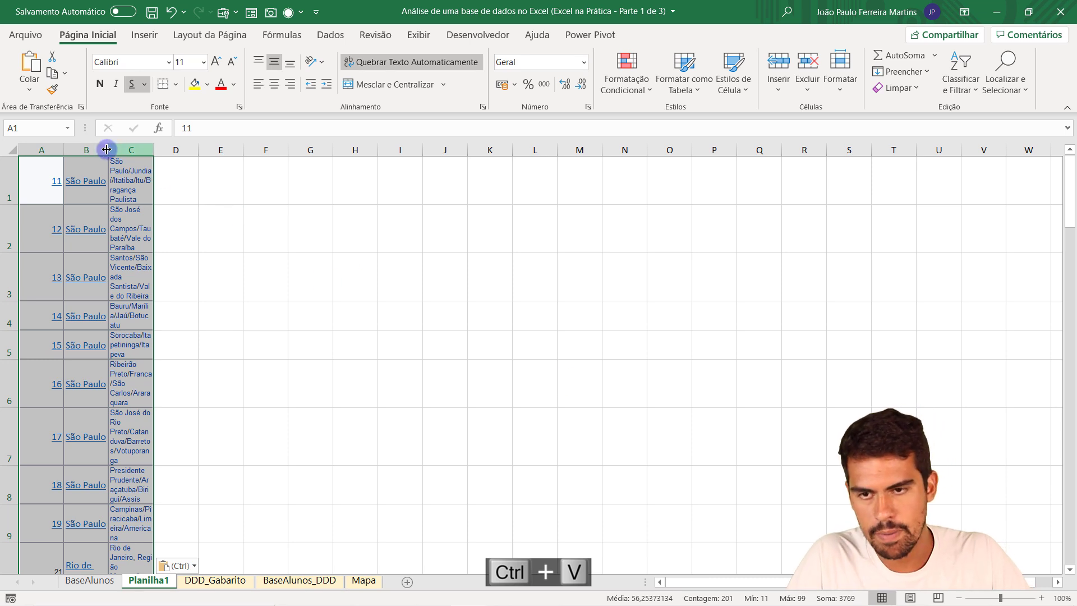
# Review the pasted prefix and state columns and delete column C with the cities and regions
pyautogui.click(39, 141)
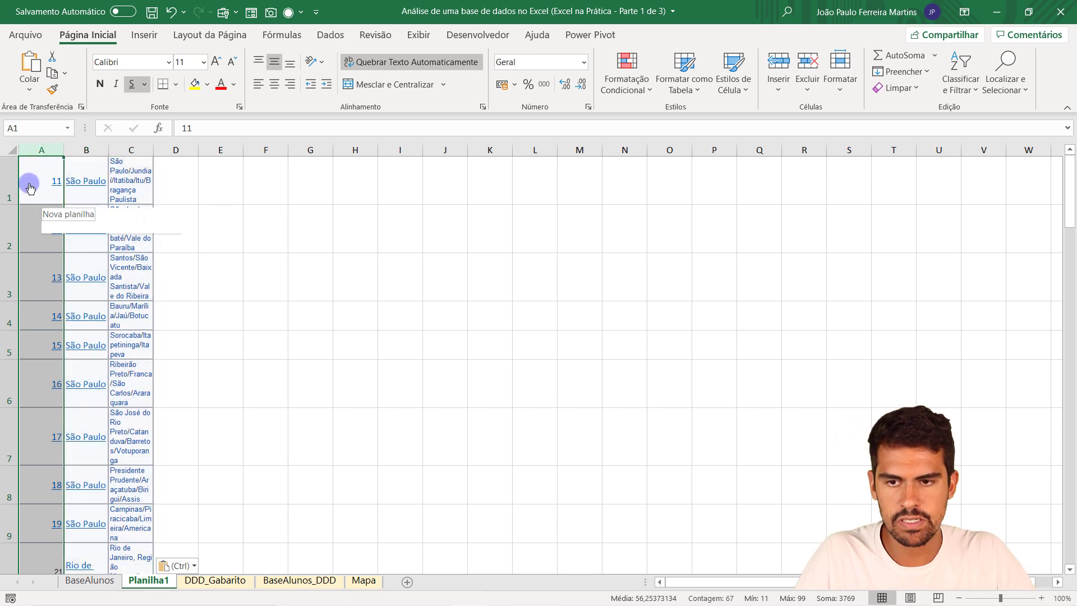
pyautogui.click(92, 149)
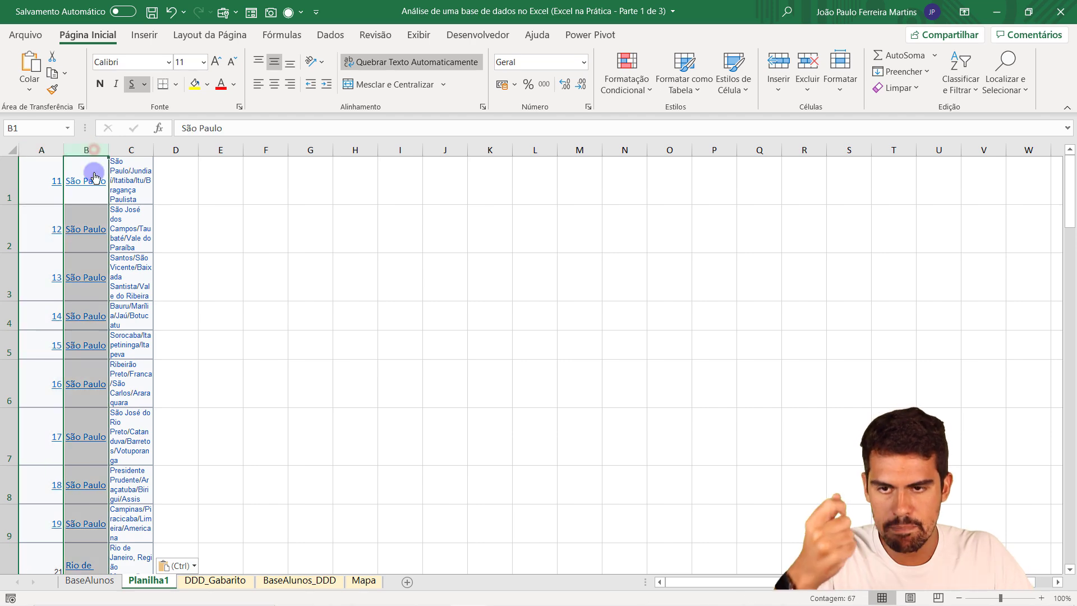
pyautogui.scroll(-9, 82, 398)
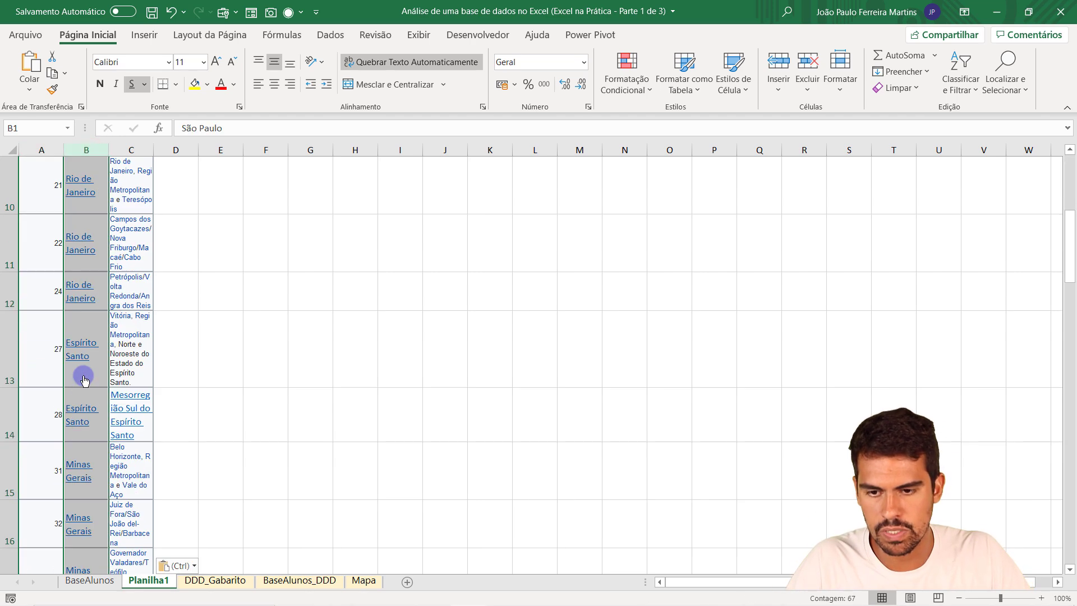
pyautogui.scroll(9, 84, 380)
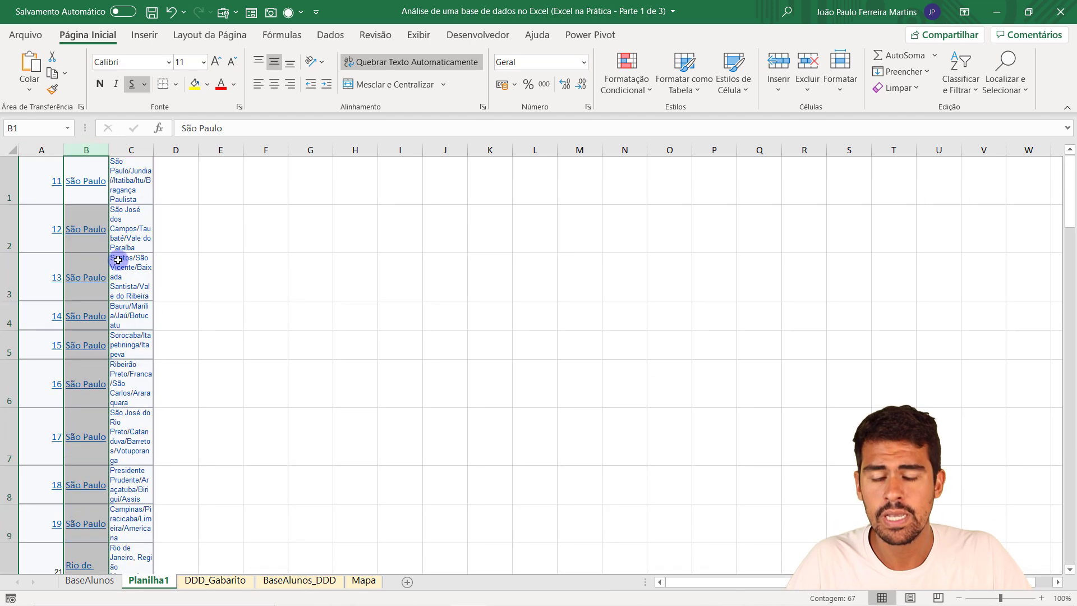
pyautogui.click(135, 149)
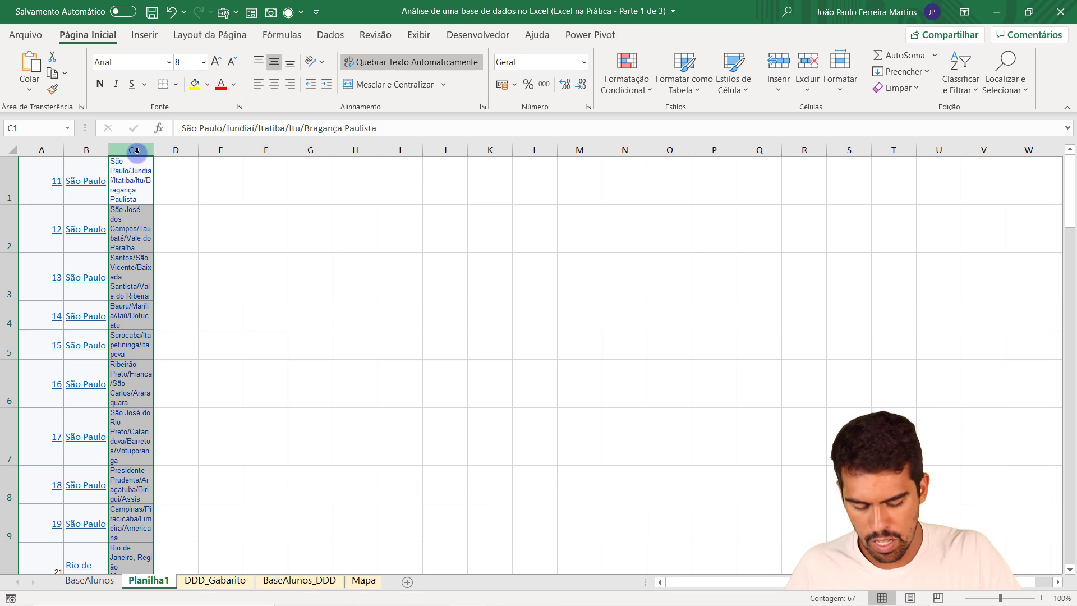
pyautogui.hotkey('ctrl', '-')
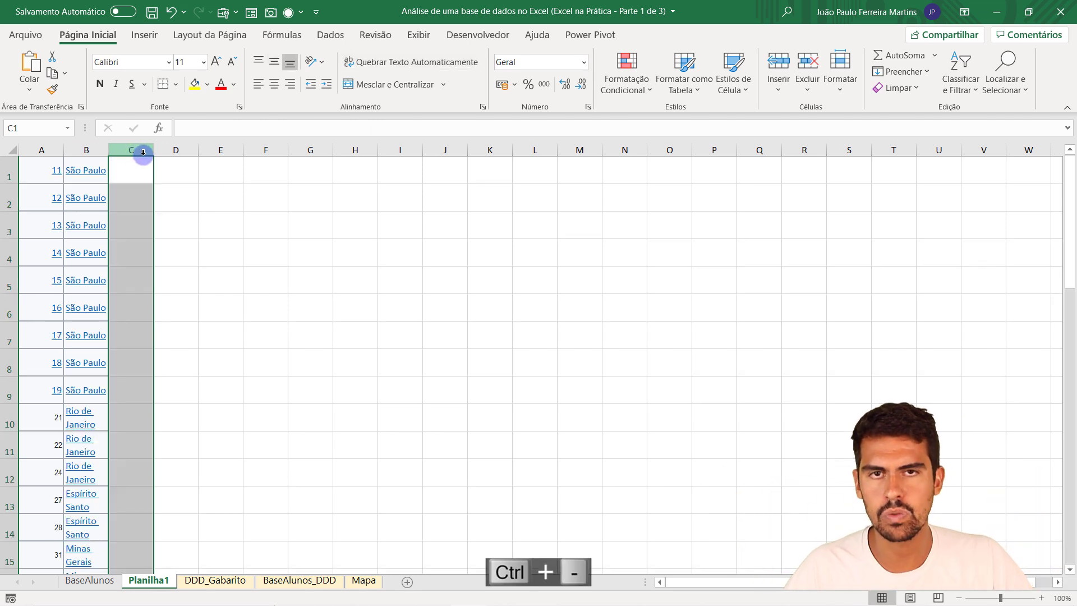
pyautogui.click(1041, 598)
pyautogui.click(1042, 598)
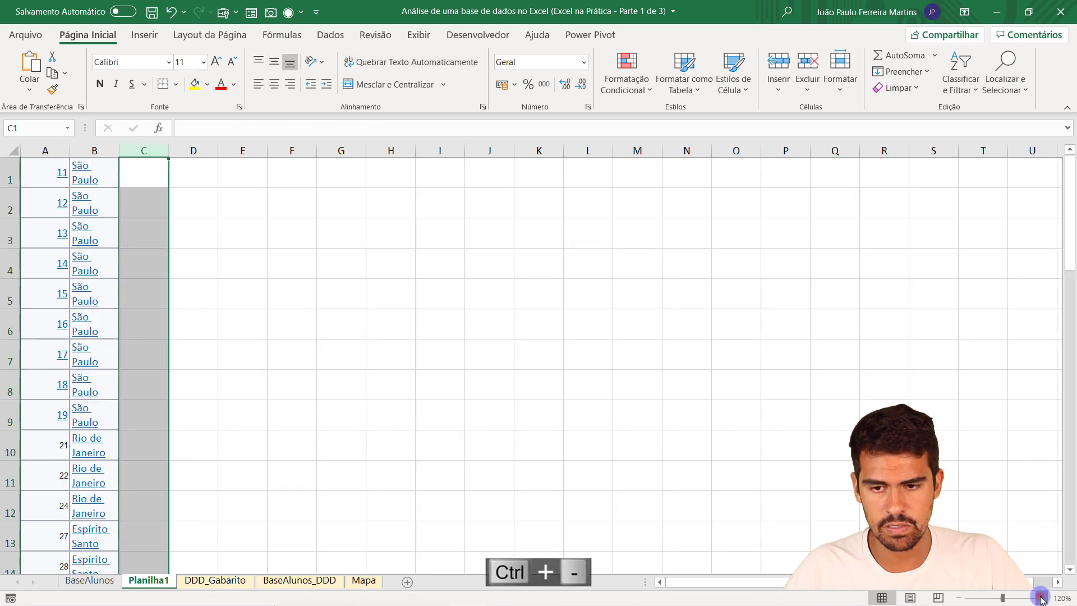
pyautogui.click(1042, 598)
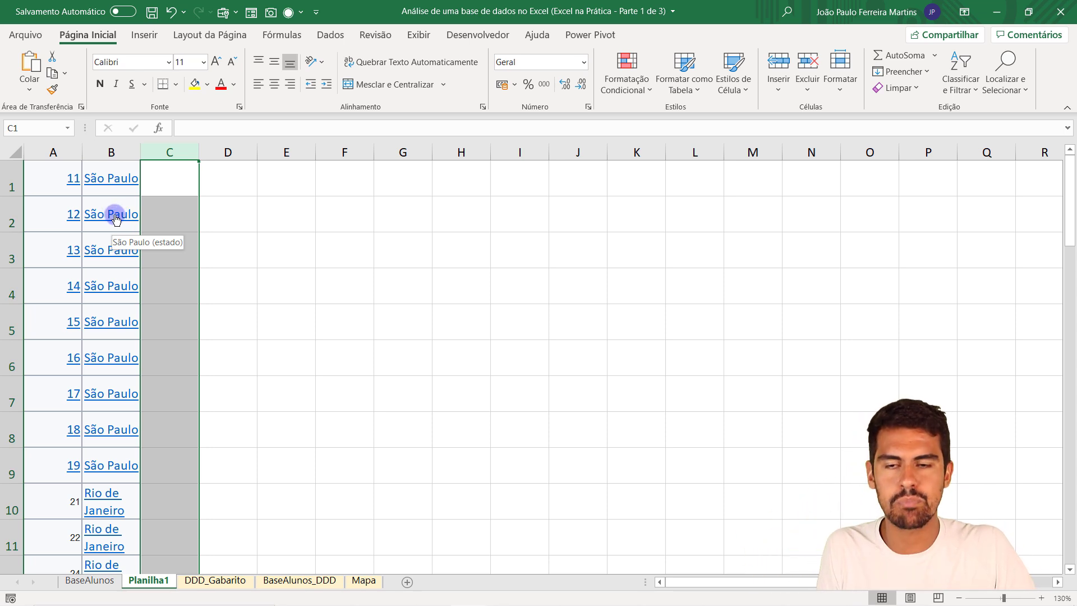
pyautogui.click(278, 188)
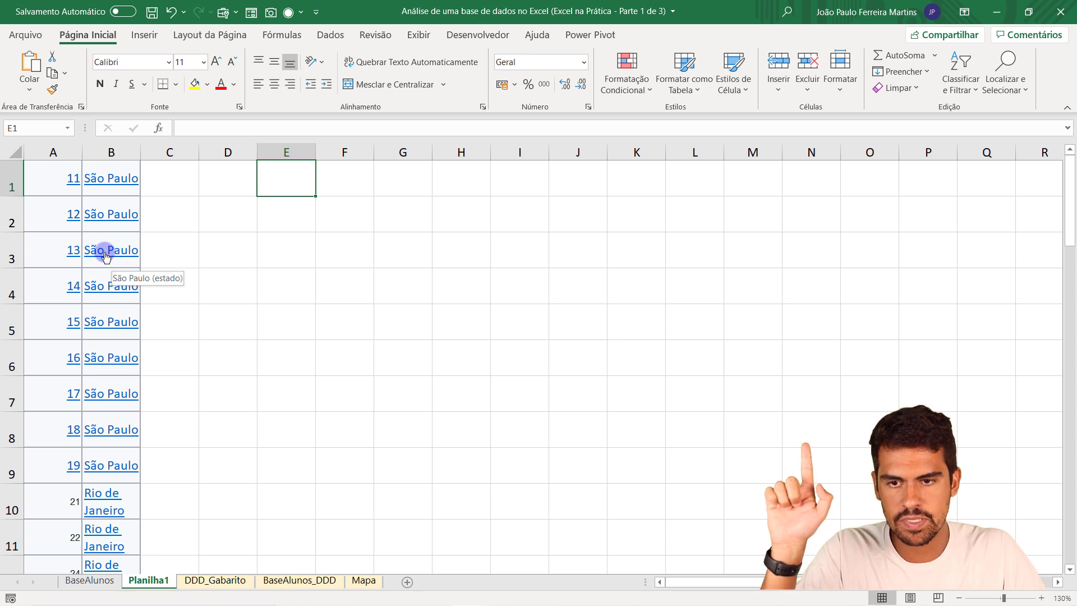
pyautogui.click(212, 254)
pyautogui.click(272, 257)
pyautogui.click(466, 236)
pyautogui.click(409, 306)
pyautogui.moveTo(286, 309); pyautogui.dragTo(276, 270)
pyautogui.click(270, 255)
pyautogui.click(230, 259)
pyautogui.click(237, 323)
pyautogui.click(353, 325)
pyautogui.click(348, 243)
pyautogui.click(219, 221)
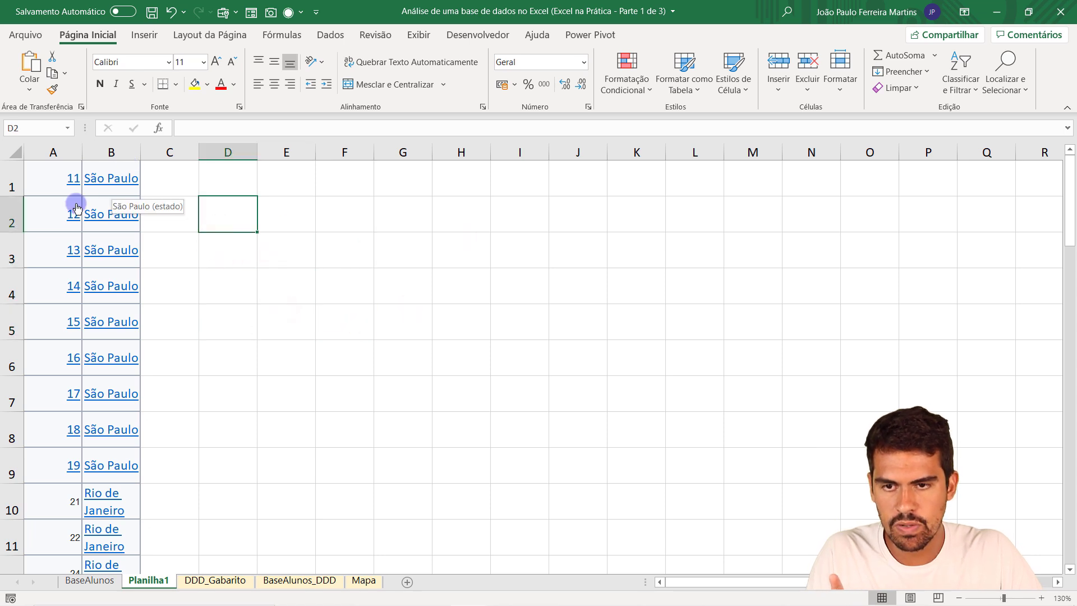
# Remove the hyperlinks from all prefix and state cells in columns A and B
pyautogui.press('Up')
pyautogui.press('Left')
pyautogui.press('Left')
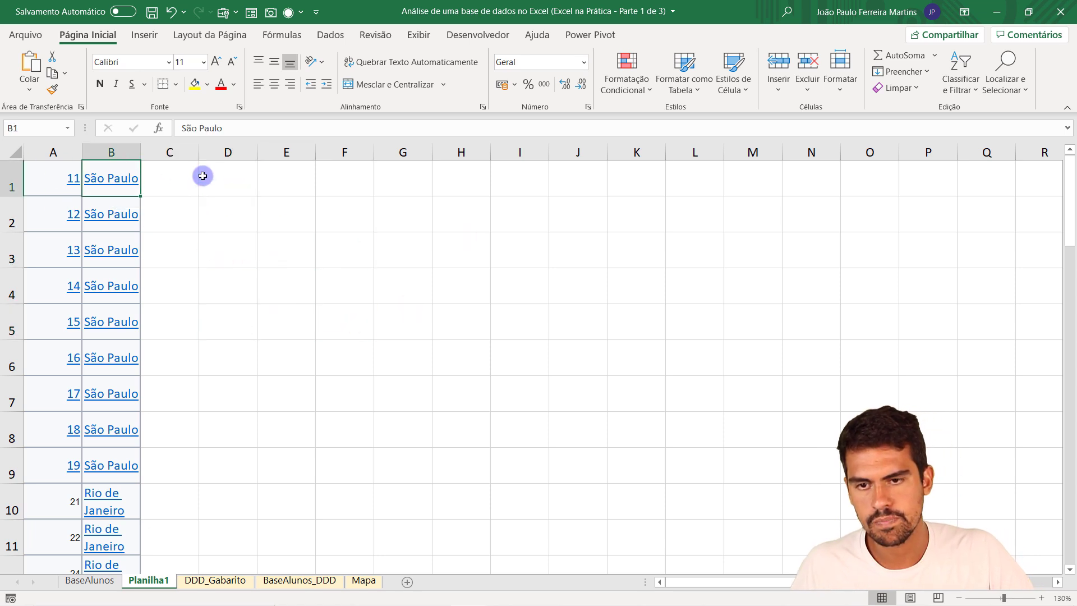
pyautogui.hotkey('ctrl', 'shift', 'Down')
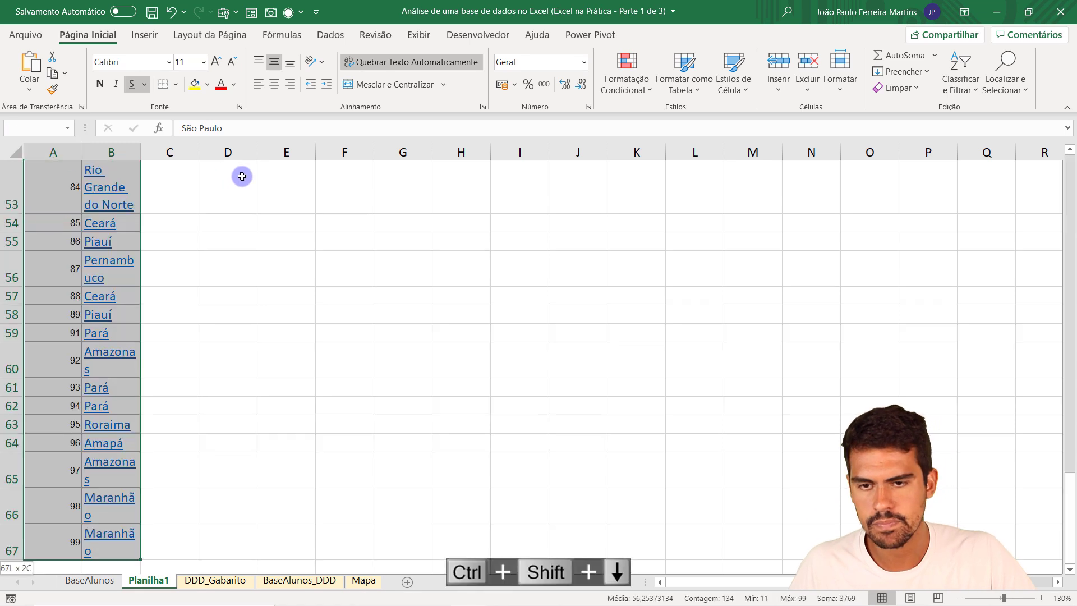
pyautogui.rightClick(79, 266)
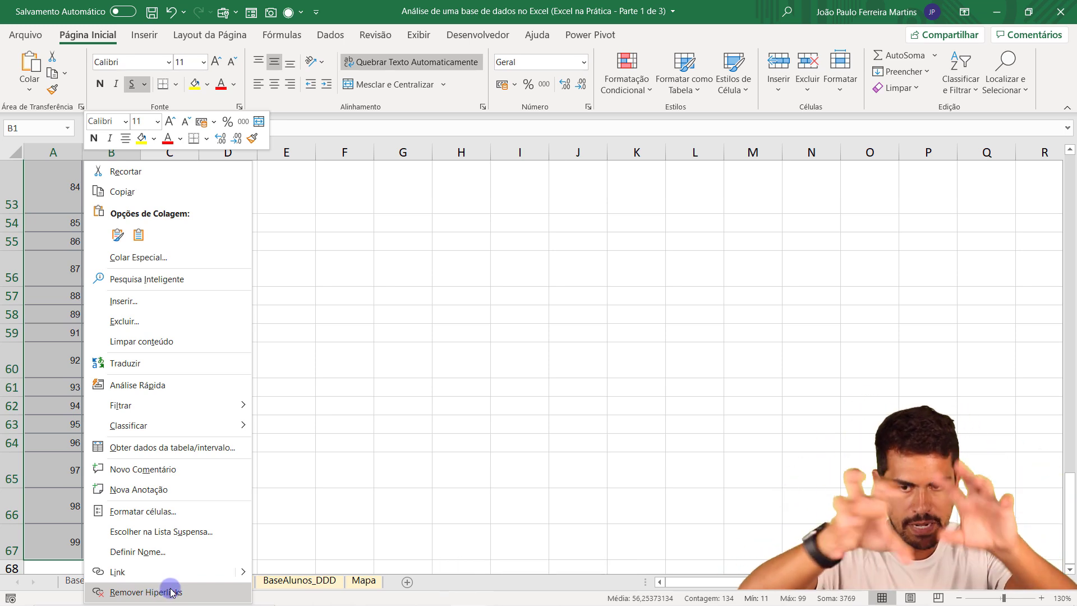
pyautogui.click(137, 592)
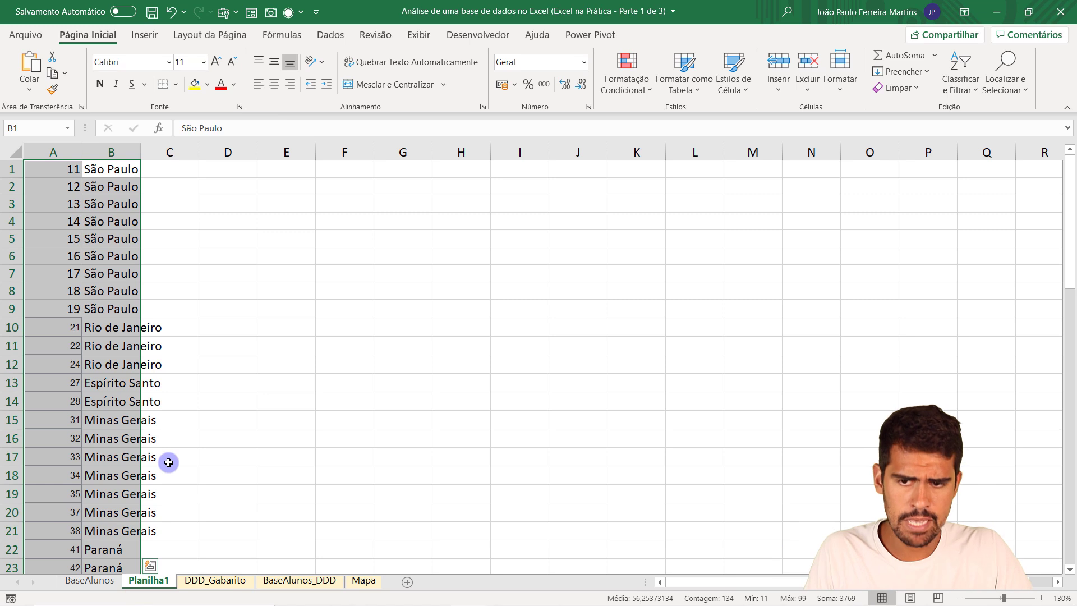
pyautogui.click(125, 253)
pyautogui.click(113, 291)
pyautogui.click(116, 352)
pyautogui.click(117, 387)
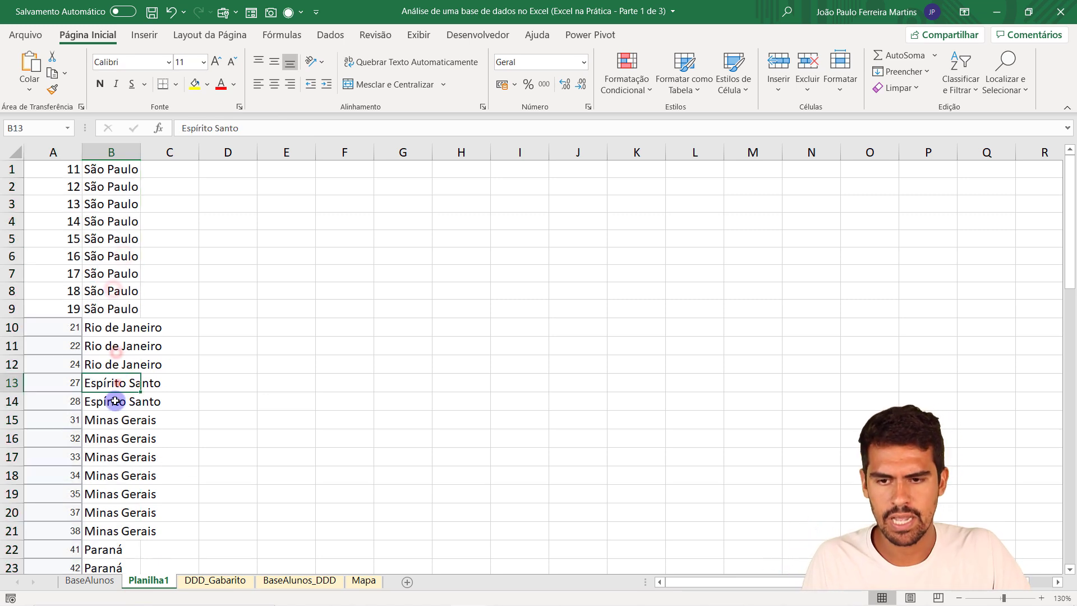
pyautogui.click(109, 278)
pyautogui.click(89, 238)
pyautogui.click(68, 256)
pyautogui.click(97, 349)
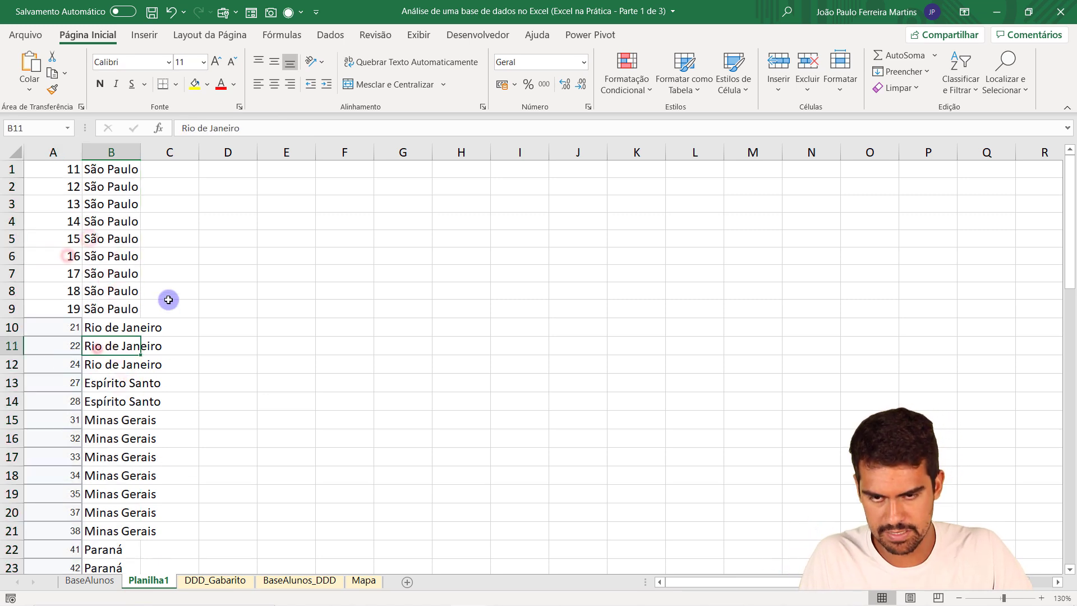
# Copy the plain formatting of blank cell E2 onto columns A and B with the Format Painter
pyautogui.click(318, 227)
pyautogui.click(290, 211)
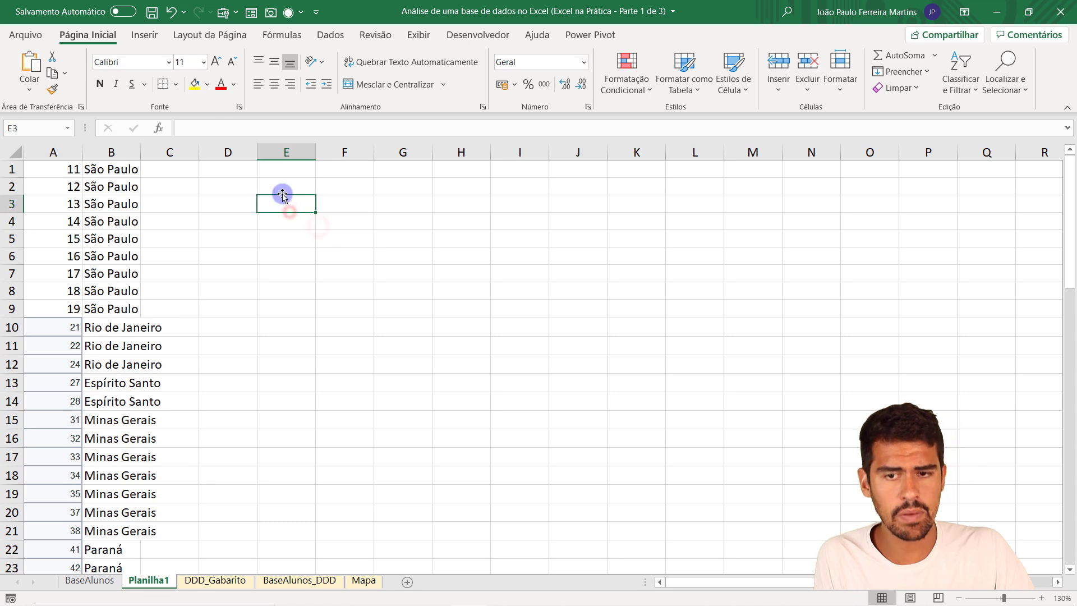
pyautogui.click(291, 185)
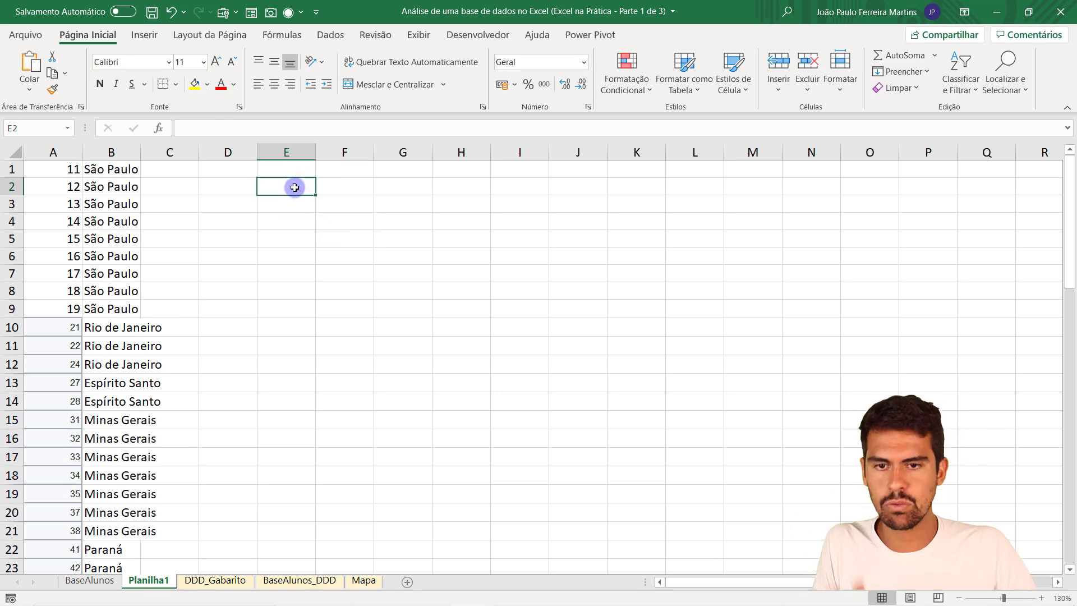
pyautogui.click(53, 91)
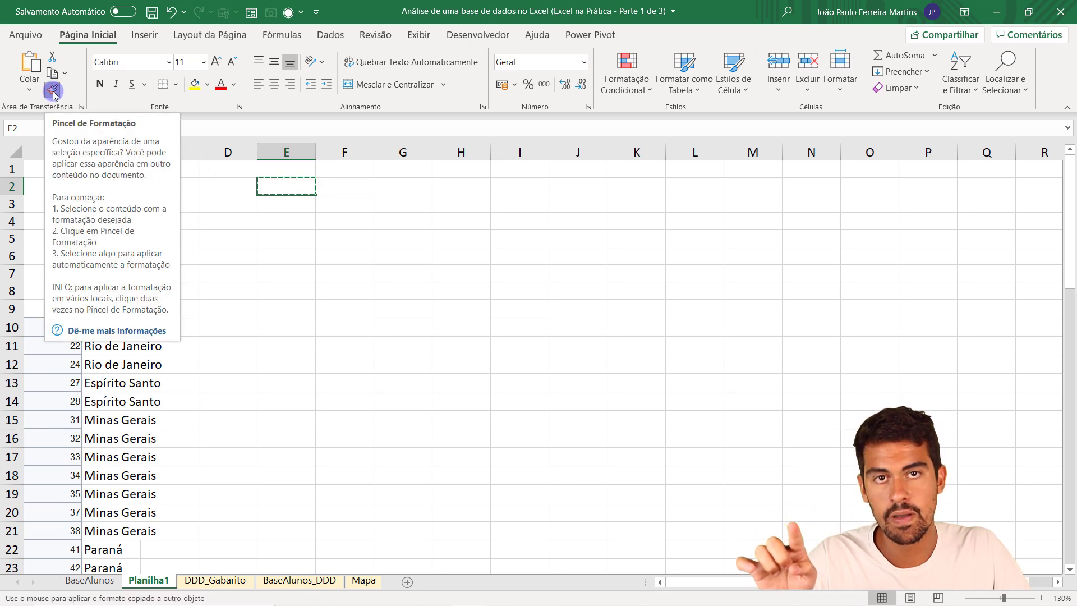
pyautogui.moveTo(37, 154)
pyautogui.mouseDown()
pyautogui.moveTo(111, 152)
pyautogui.moveTo(19, 147)
pyautogui.mouseUp()
pyautogui.click(280, 239)
pyautogui.click(88, 203)
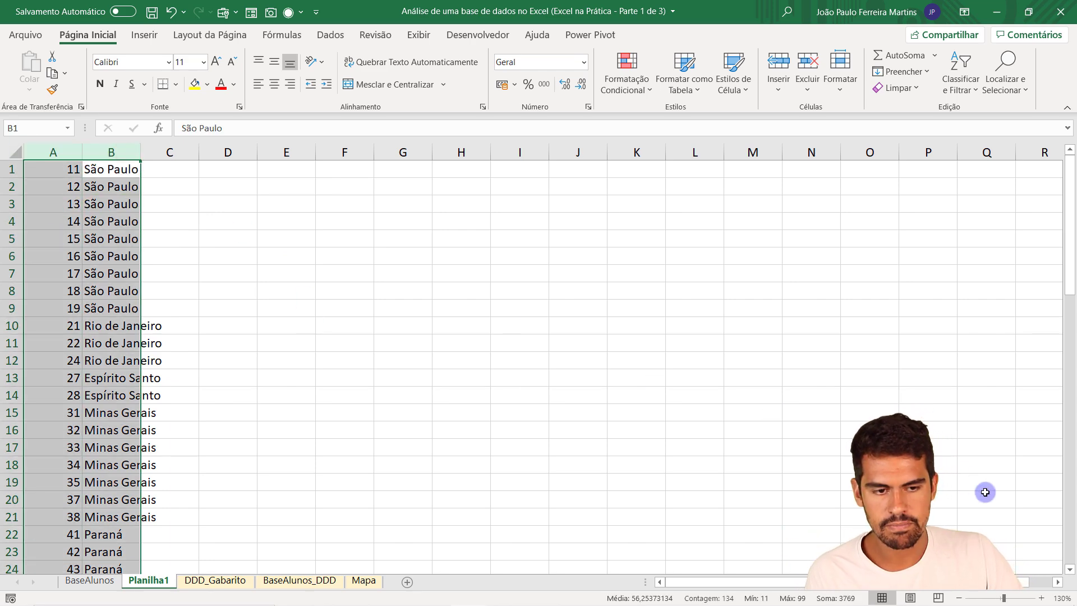
# Left-align the contents of columns A and B
pyautogui.click(1042, 598)
pyautogui.click(1042, 598)
pyautogui.click(1042, 598)
pyautogui.click(1042, 598)
pyautogui.click(1041, 597)
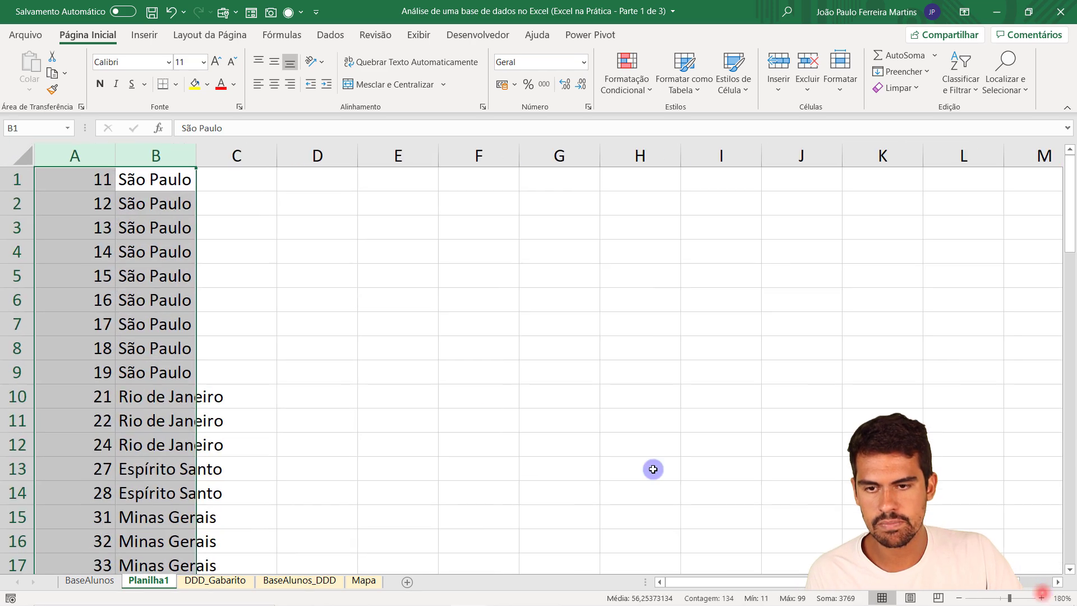
pyautogui.click(89, 178)
pyautogui.click(153, 178)
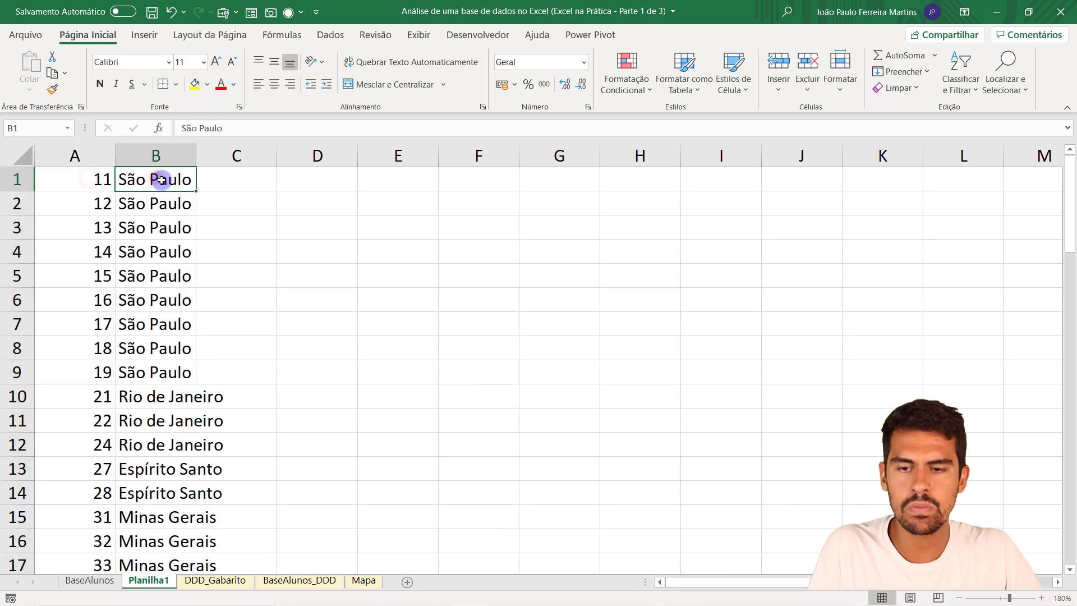
pyautogui.moveTo(154, 156); pyautogui.dragTo(59, 156)
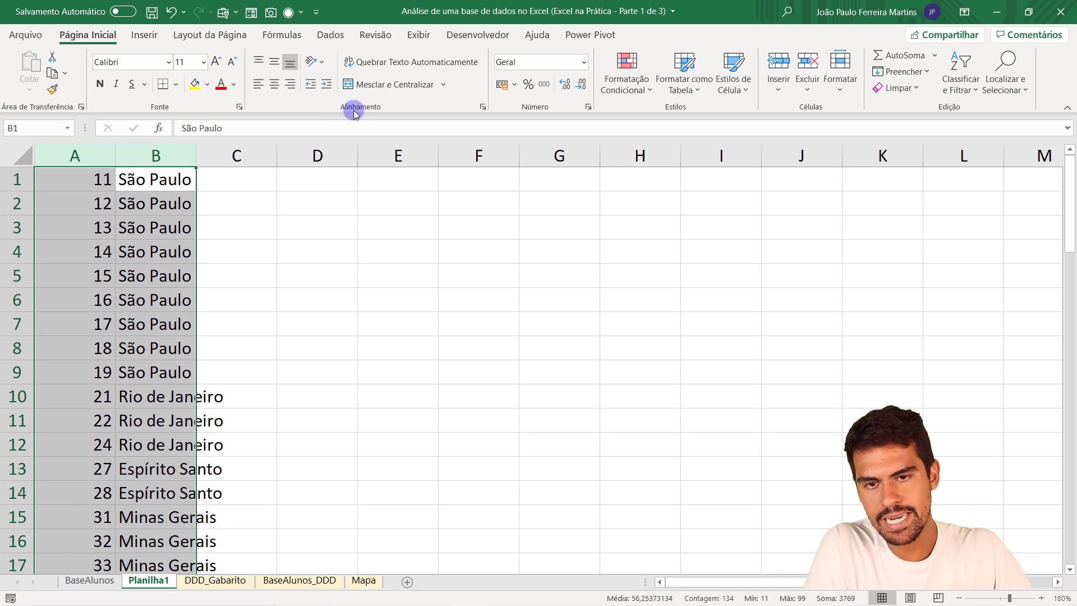
pyautogui.click(258, 84)
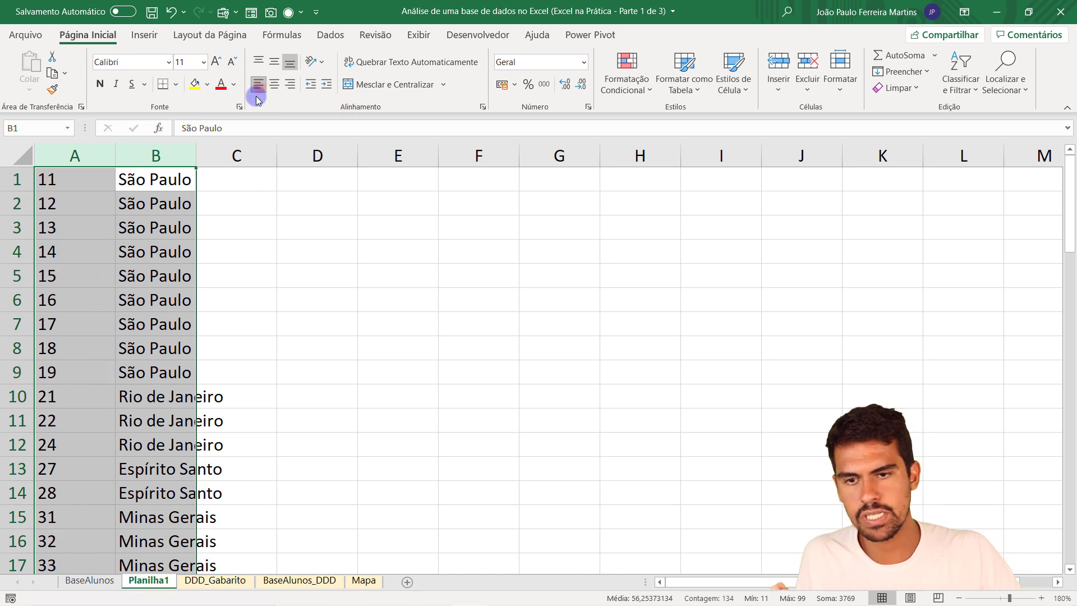
# Narrow columns A and B to the same smaller width
pyautogui.doubleClick(206, 158)
pyautogui.moveTo(64, 155); pyautogui.dragTo(84, 154)
pyautogui.click(98, 247)
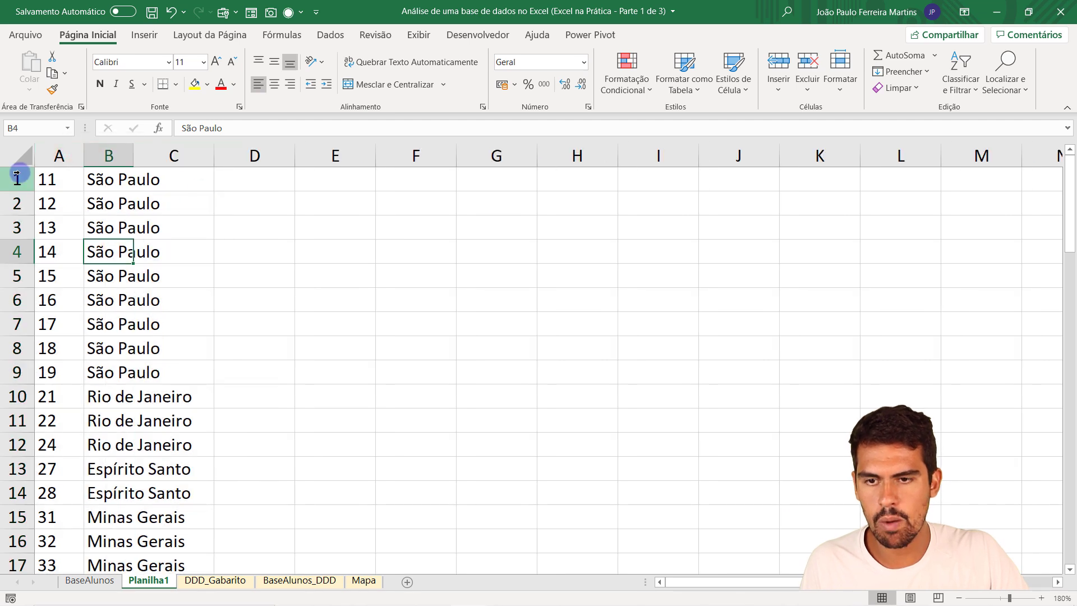
# Insert a blank row above the first area code row and select cell A1
pyautogui.click(18, 179)
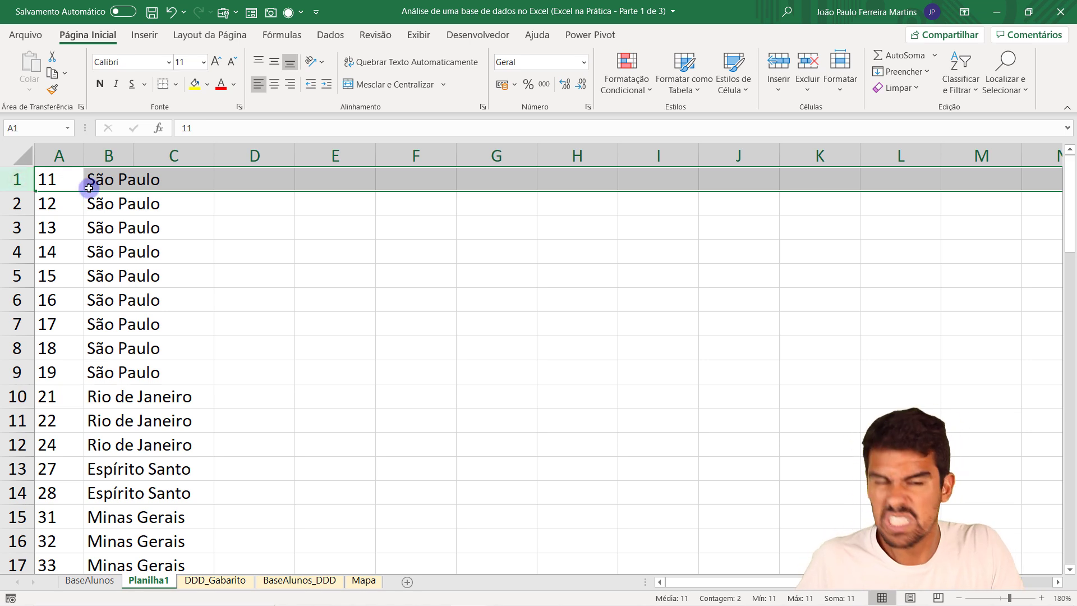
pyautogui.hotkey('ctrl', 'shift', '=')
pyautogui.click(69, 179)
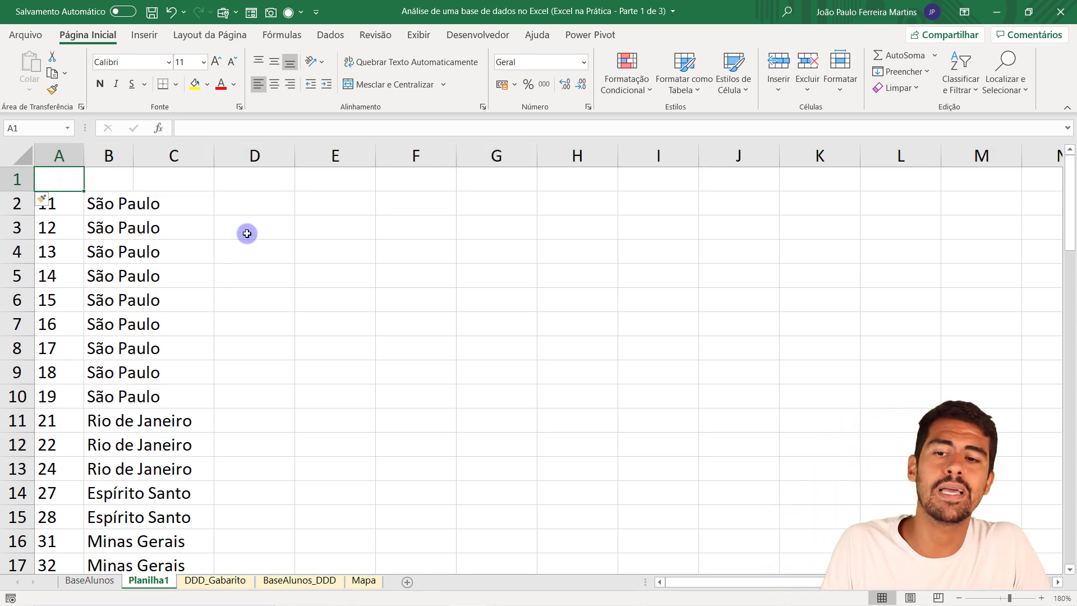
# Undo the row insertion and insert a blank row above the first area code row again
pyautogui.hotkey('ctrl', 'z')
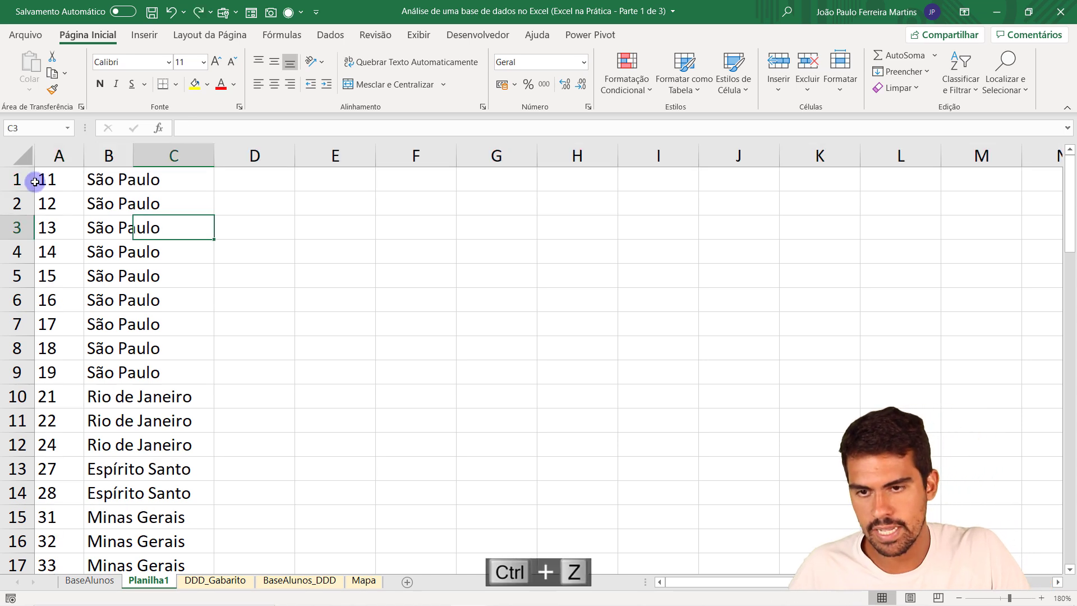
pyautogui.click(14, 180)
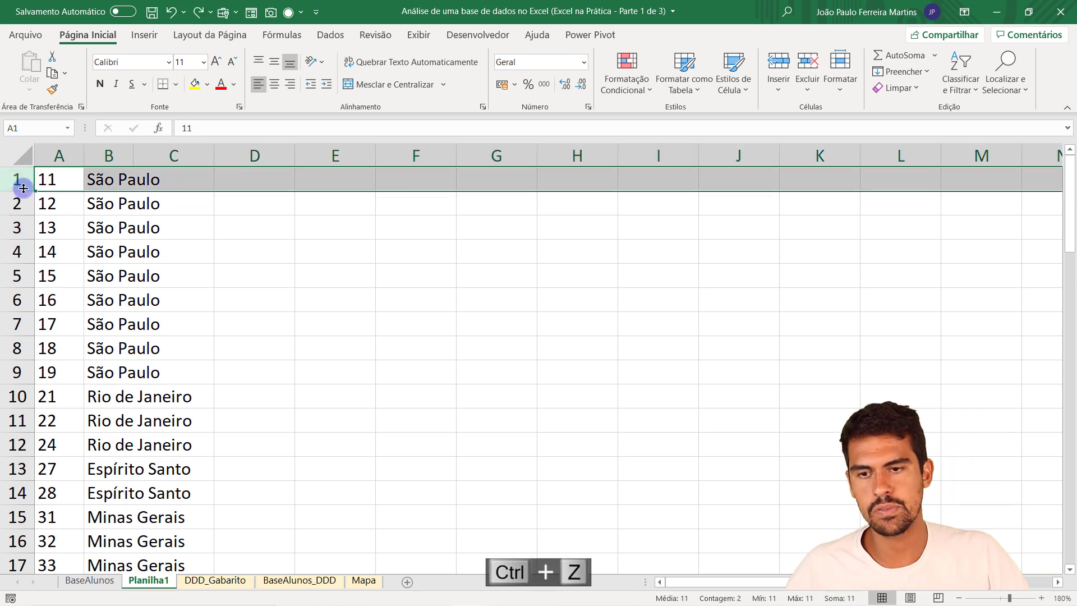
pyautogui.hotkey('ctrl', 'shift', '=')
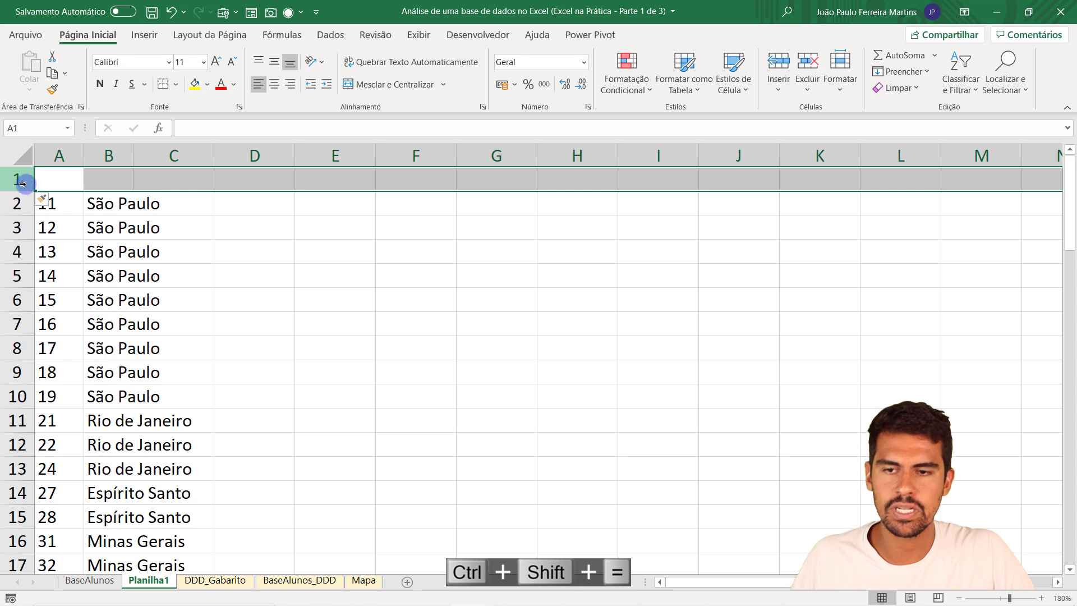
# Enter the headers DDD in A1 and Estado in B1
pyautogui.click(69, 179)
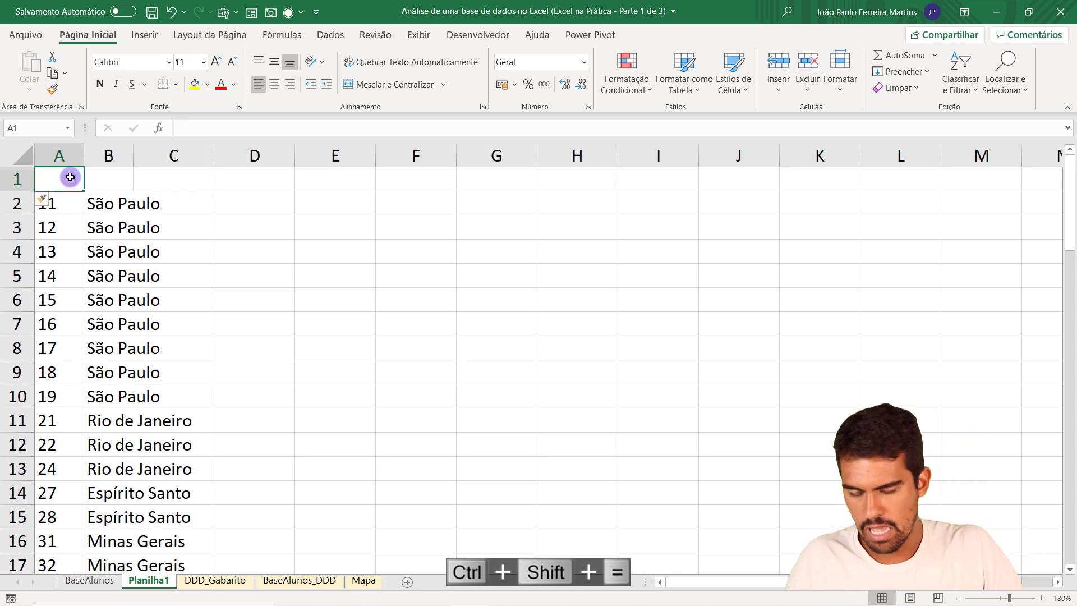
pyautogui.write('dd')
pyautogui.write('DDD')
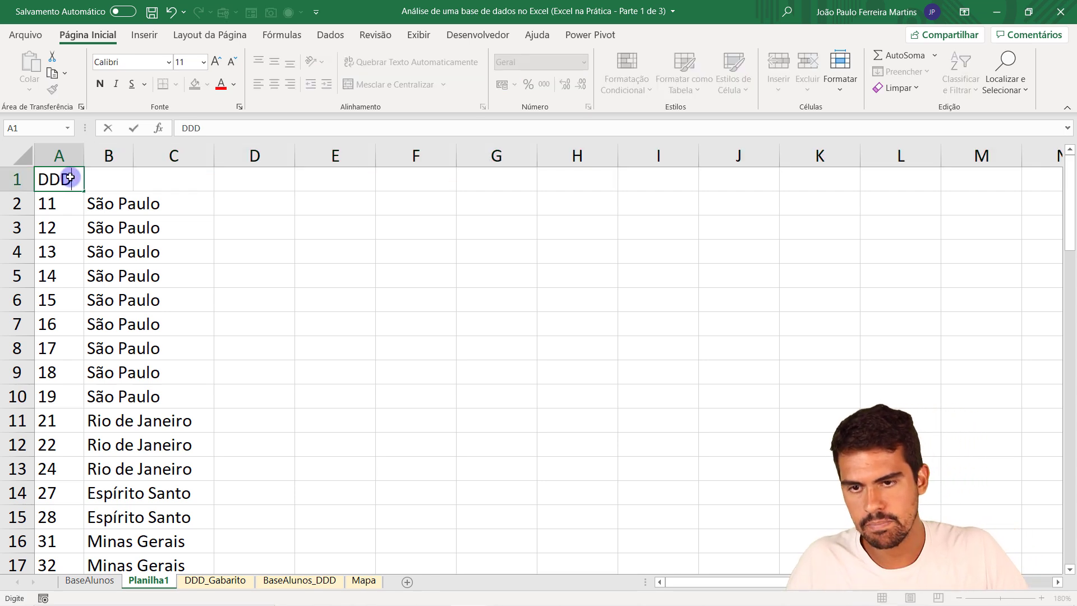
pyautogui.press('Tab')
pyautogui.write('Estad')
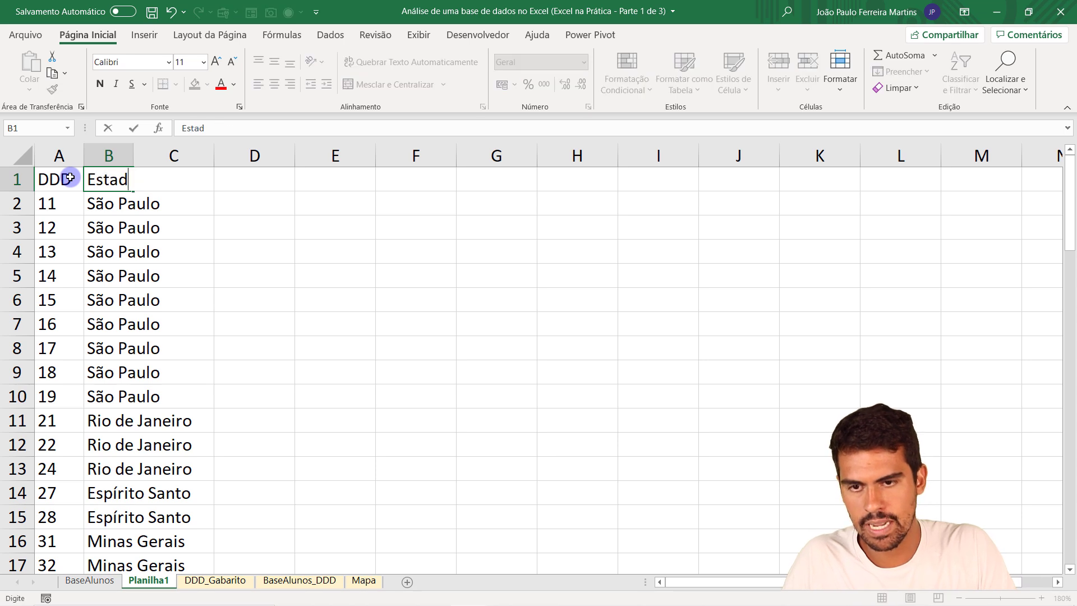
pyautogui.press('Return')
# Widen column B to fit the state names and make column A slightly wider
pyautogui.moveTo(133, 157); pyautogui.dragTo(220, 159)
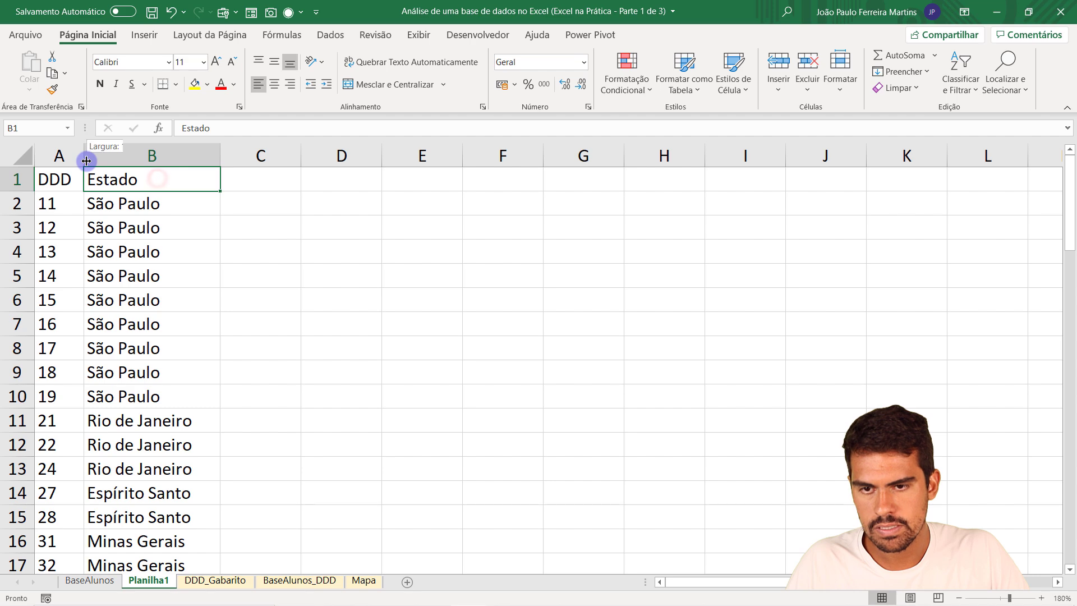
pyautogui.moveTo(87, 159); pyautogui.dragTo(93, 159)
pyautogui.click(140, 211)
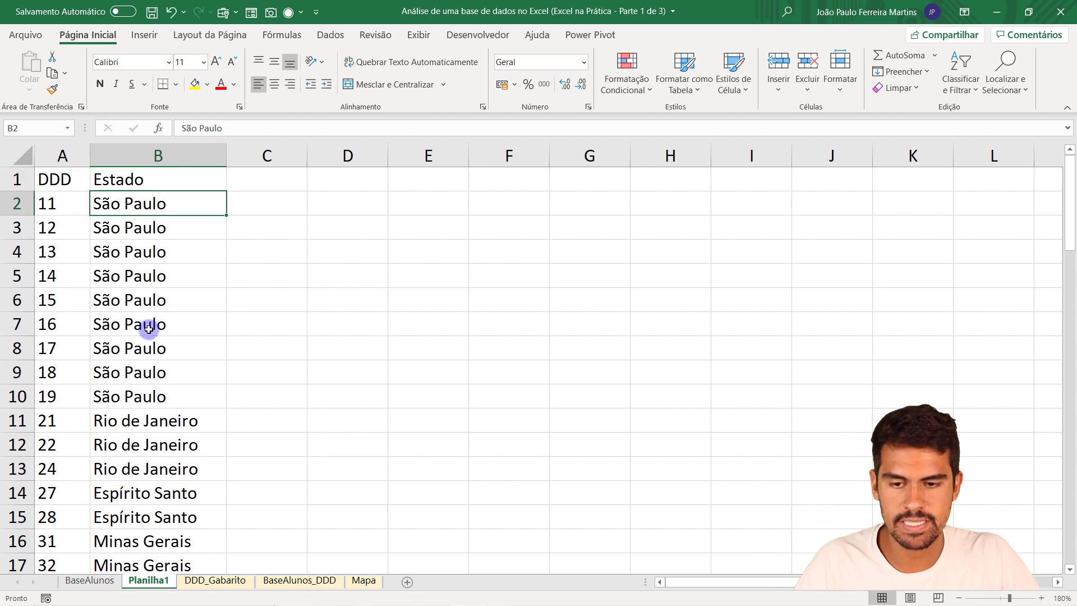
# On the BaseAlunos sheet, insert a blank column between DDD and Telefone
pyautogui.click(90, 580)
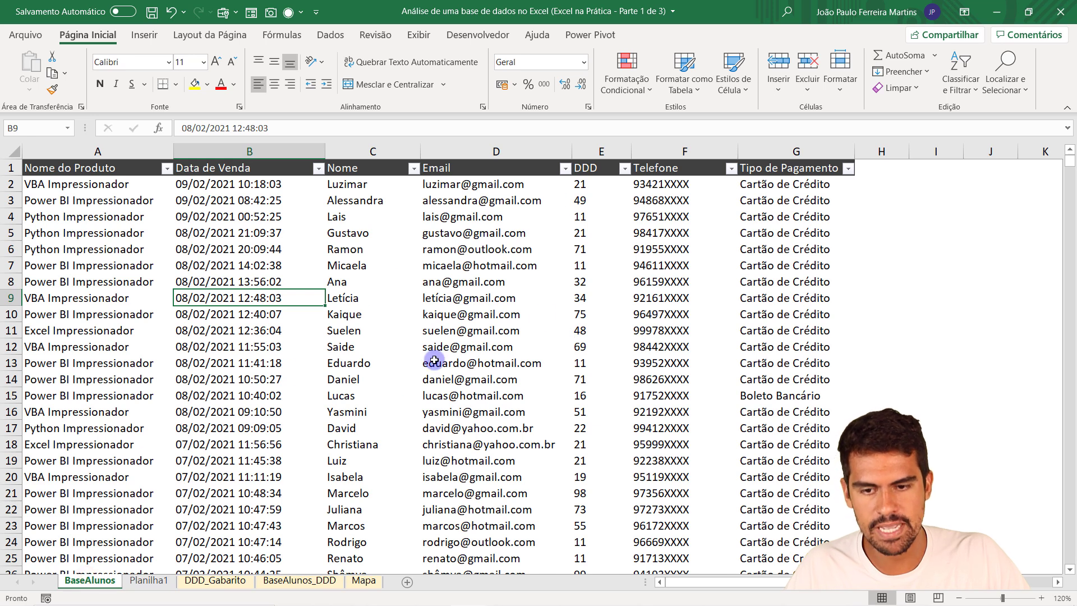
pyautogui.click(660, 152)
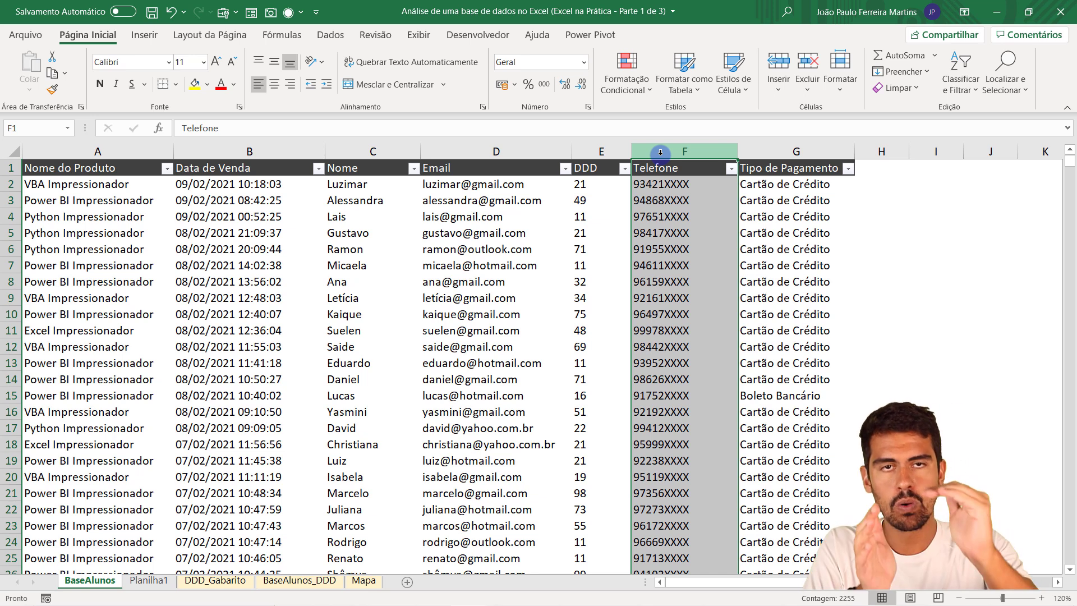
pyautogui.click(606, 147)
pyautogui.click(670, 151)
pyautogui.click(612, 153)
pyautogui.click(677, 152)
pyautogui.click(612, 150)
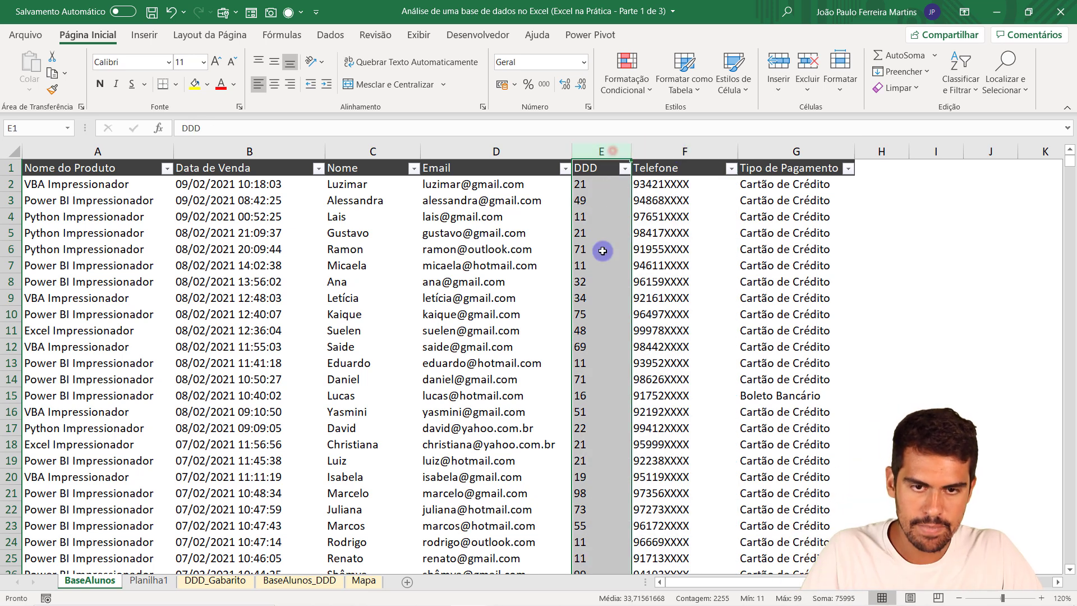
pyautogui.click(665, 151)
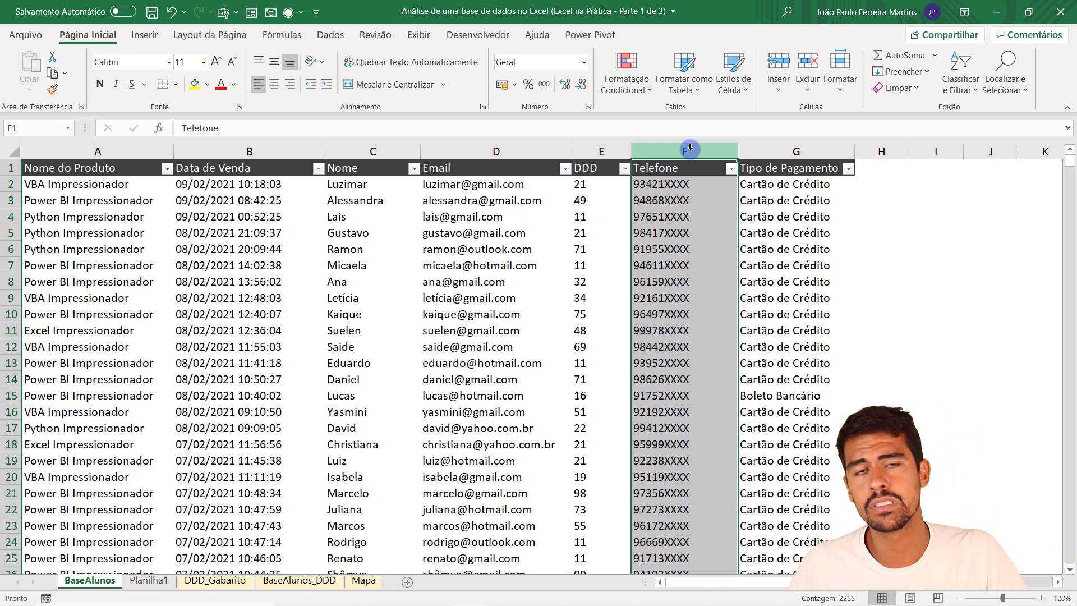
pyautogui.hotkey('ctrl', 'shift', '=')
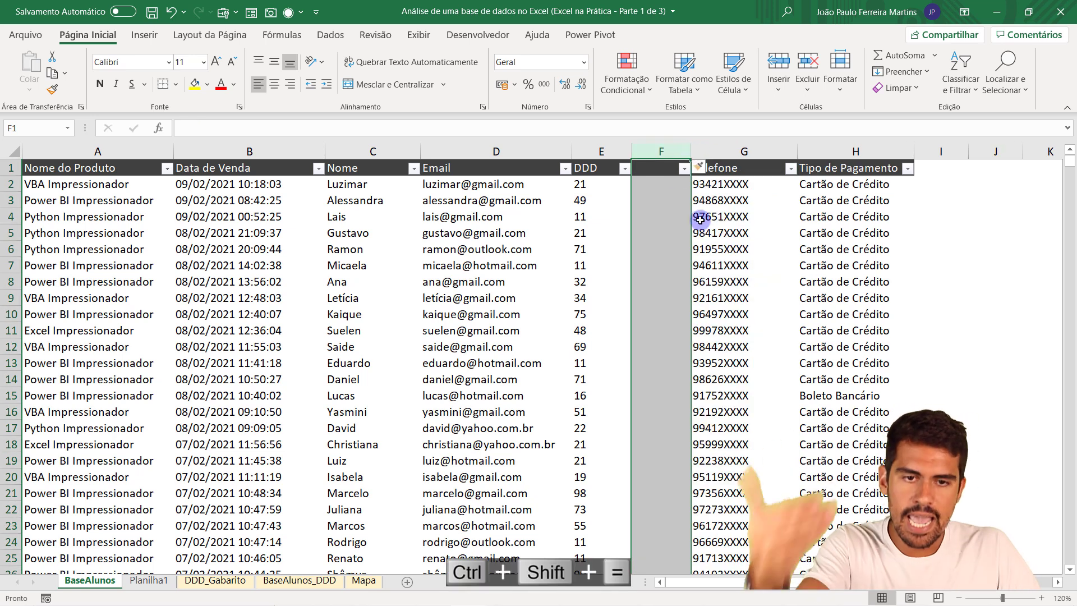
# Widen the new column F, enlarge the sheet view to 150% and enter the header Estado in F1
pyautogui.click(663, 175)
pyautogui.moveTo(691, 152); pyautogui.dragTo(719, 152)
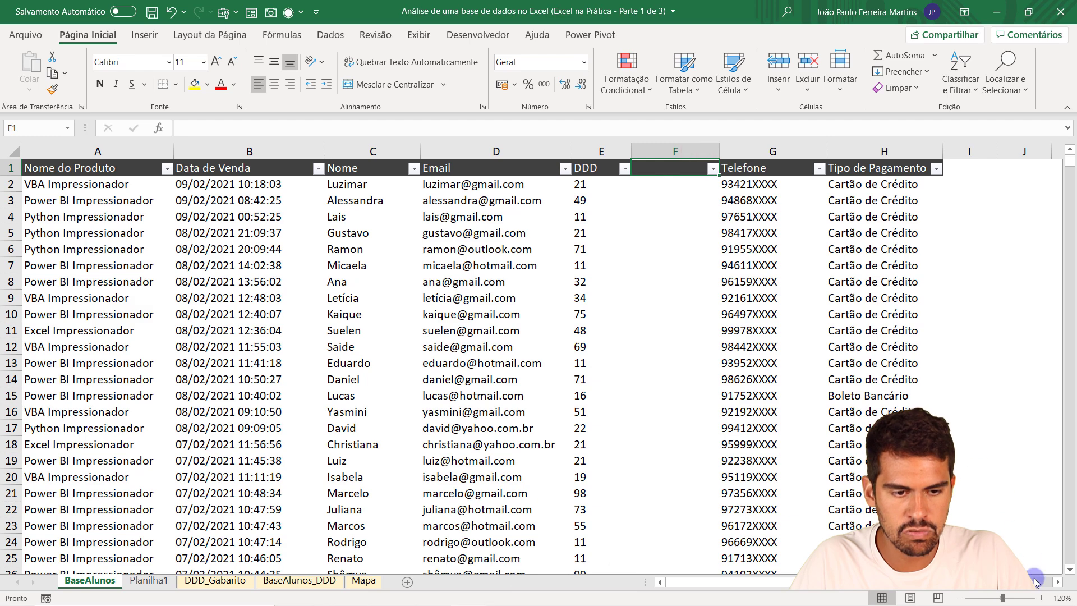
pyautogui.click(1039, 598)
pyautogui.click(1039, 598)
pyautogui.click(1039, 598)
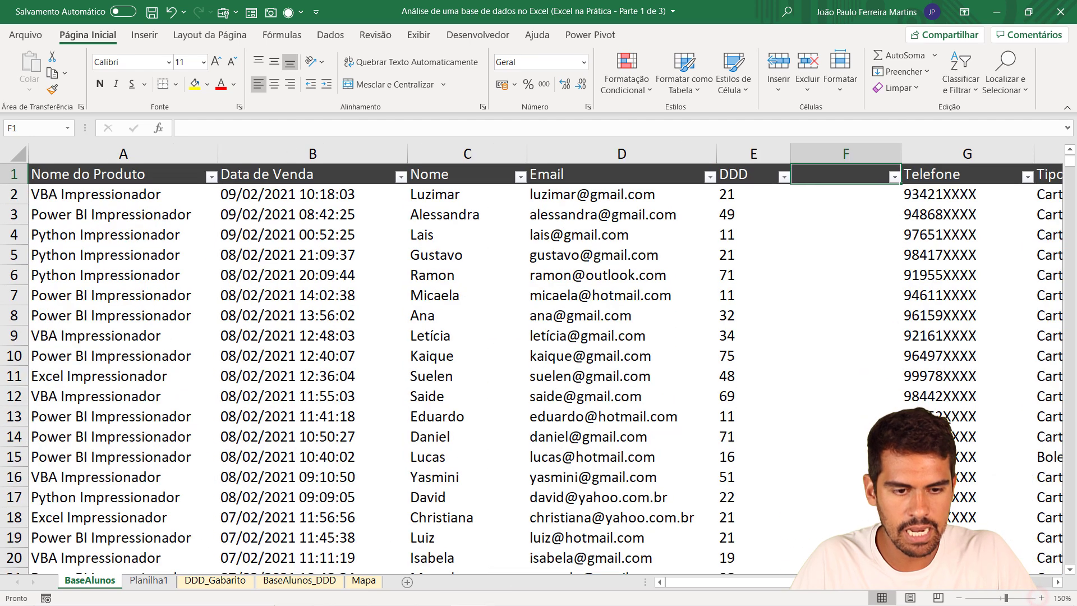
pyautogui.hscroll(3, 697, 240)
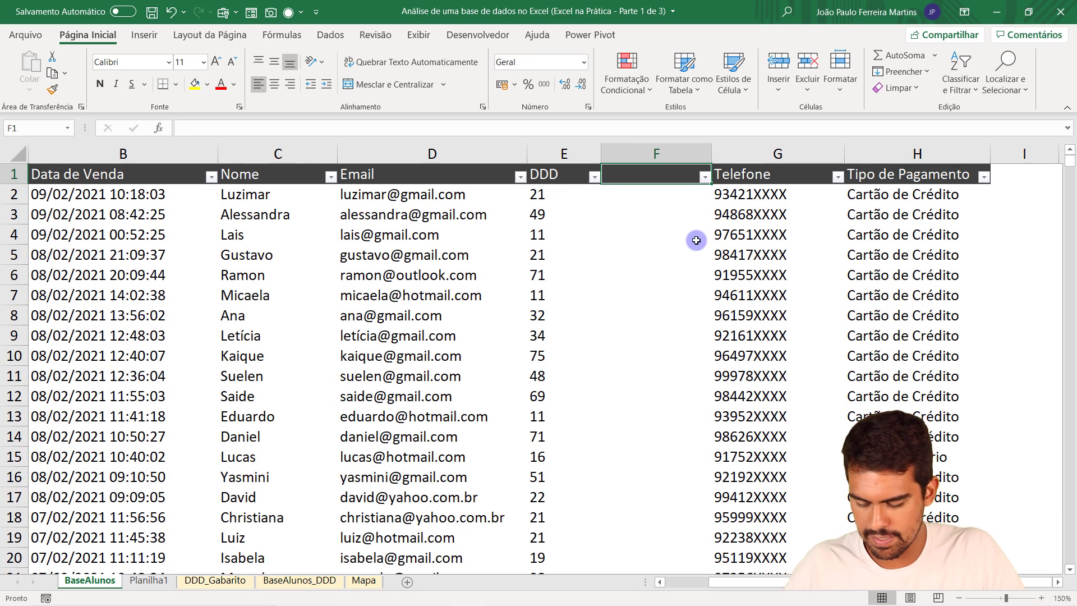
pyautogui.write('Estad')
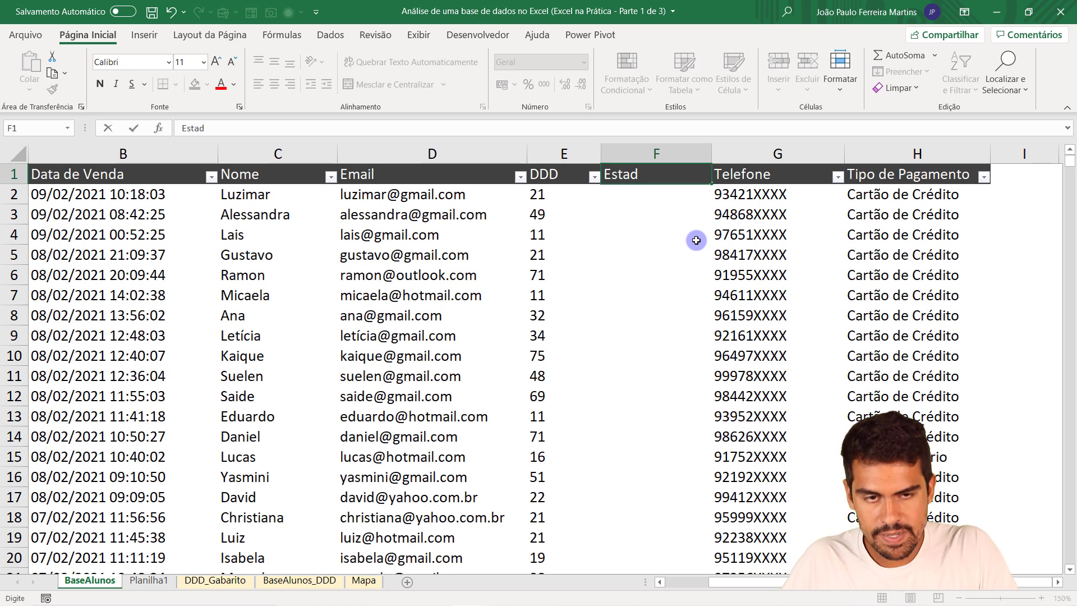
pyautogui.write('o')
pyautogui.press('Return')
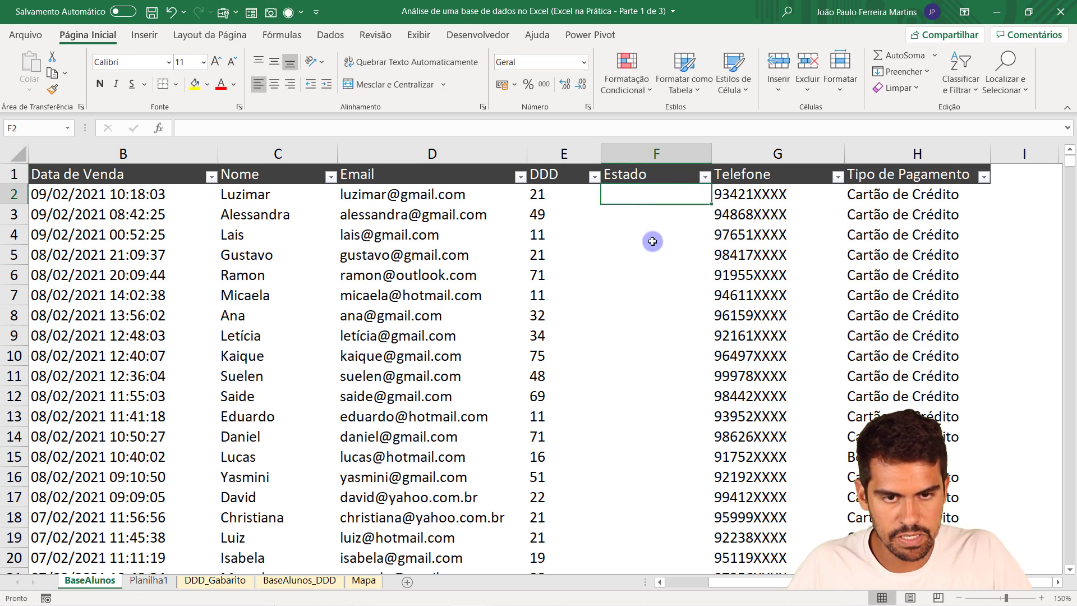
# Examine the first record's DDD and its empty Estado cell in row 2
pyautogui.click(648, 198)
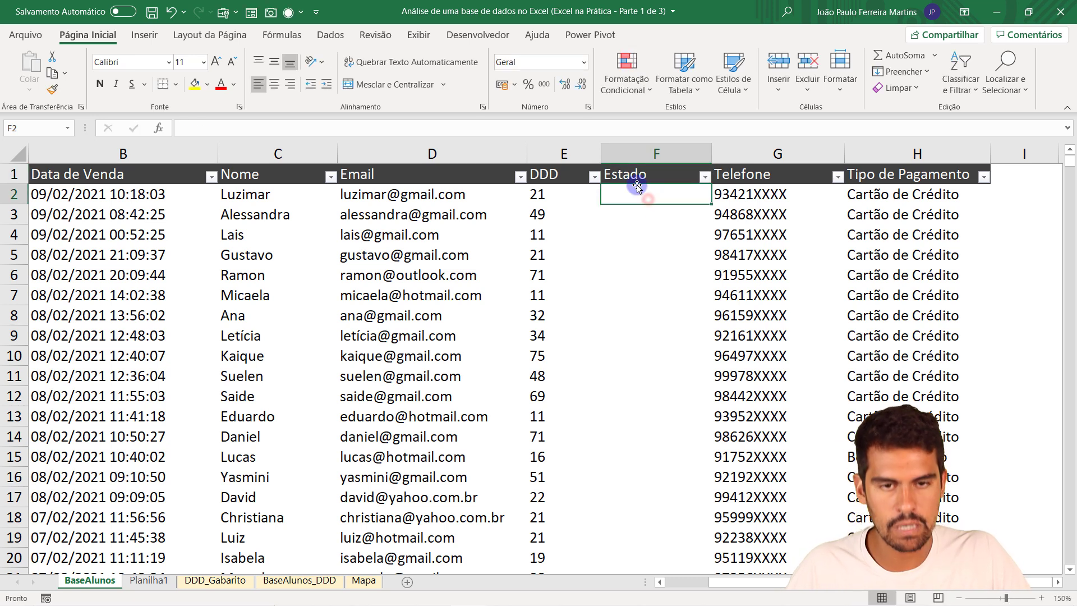
pyautogui.click(535, 198)
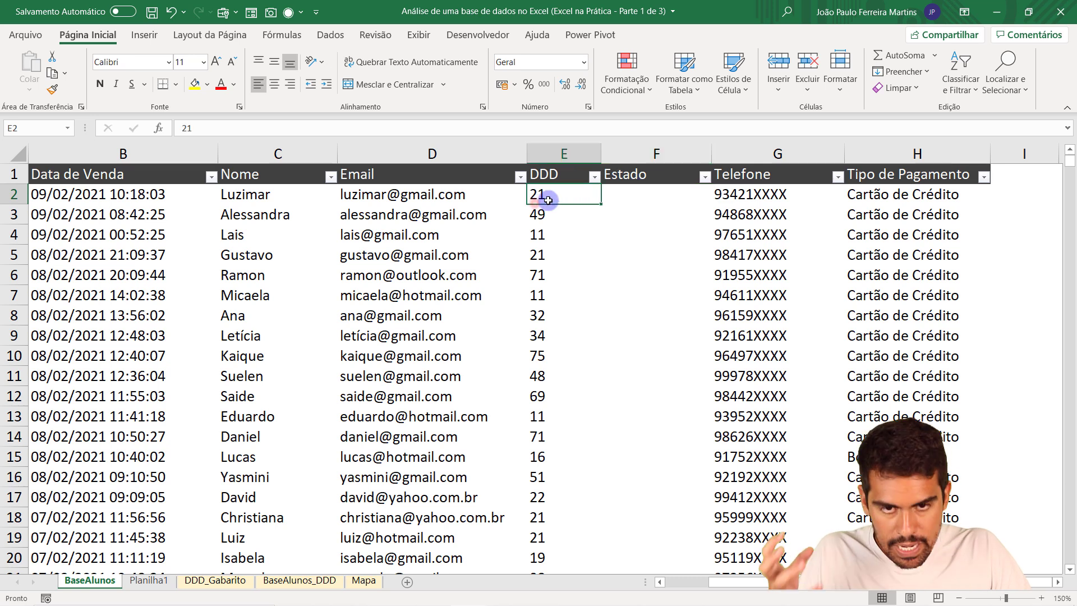
pyautogui.click(564, 152)
pyautogui.click(563, 195)
pyautogui.click(656, 200)
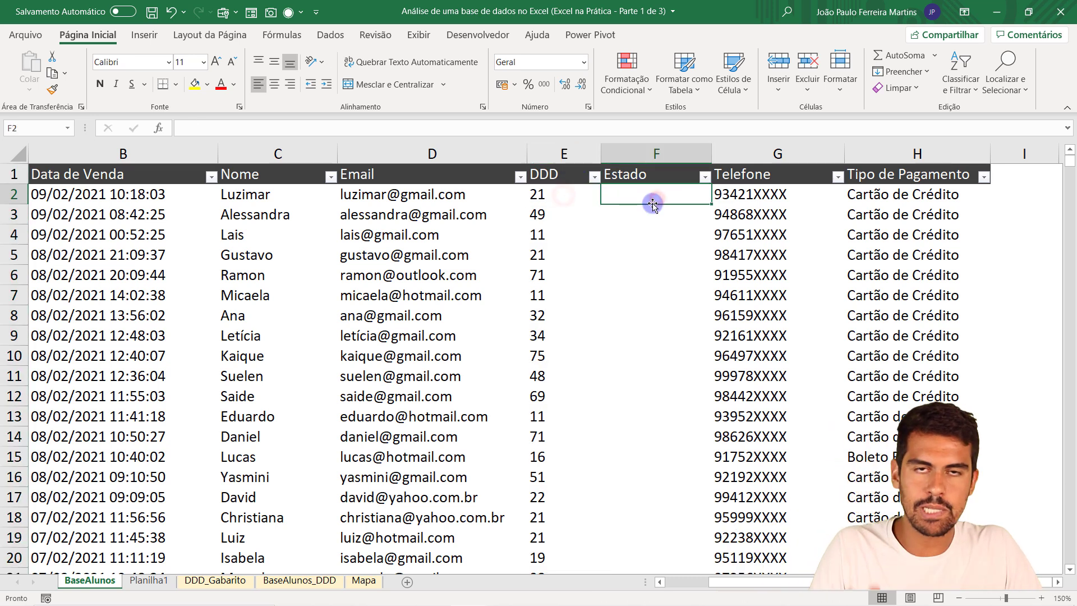
pyautogui.click(559, 198)
pyautogui.click(227, 196)
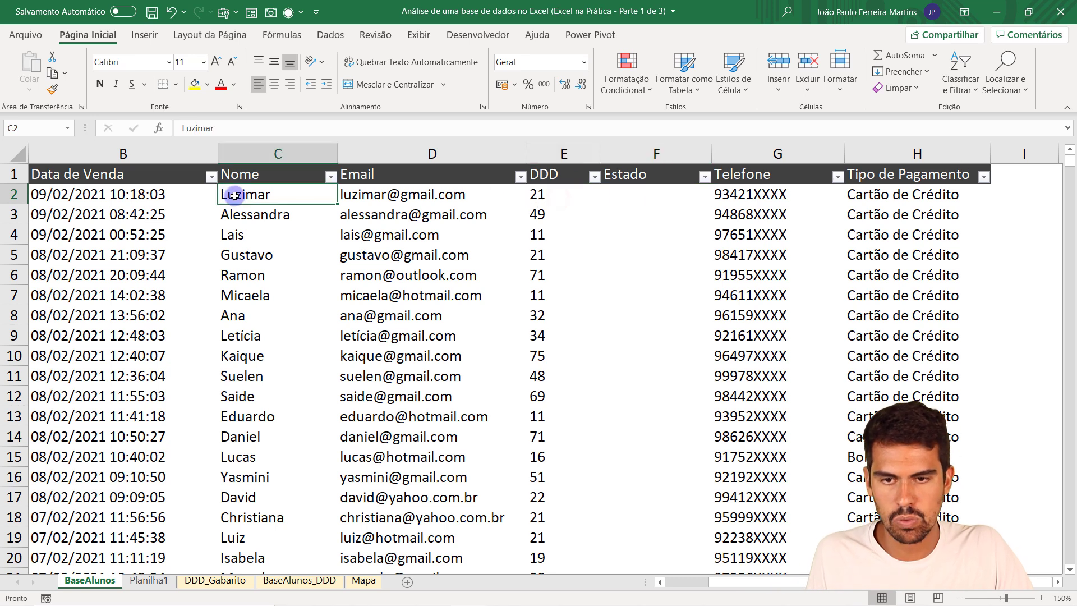
pyautogui.click(551, 197)
# Enter Rio de Janeiro as the first record's state in F2, correcting the spelling
pyautogui.click(646, 201)
pyautogui.write('E')
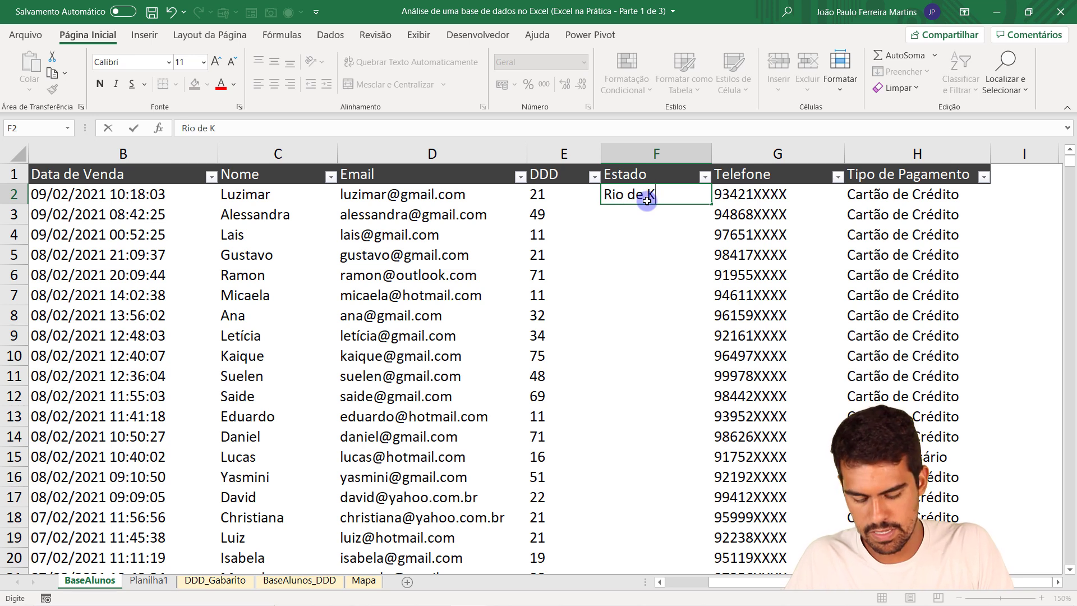
pyautogui.press('Return')
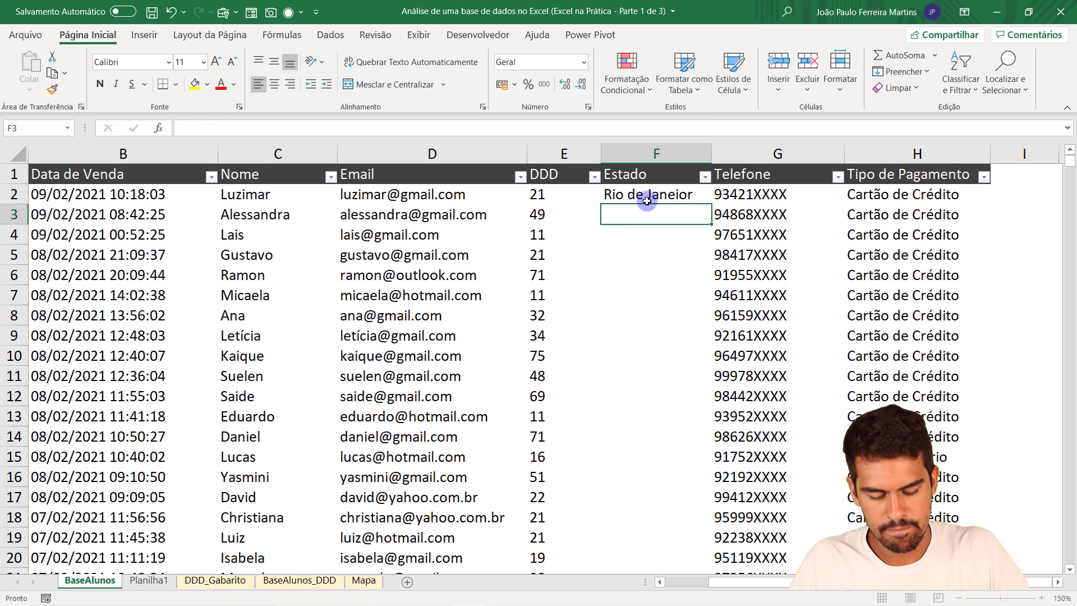
pyautogui.click(647, 201)
pyautogui.press('F2')
pyautogui.press('BackSpace')
pyautogui.press('BackSpace')
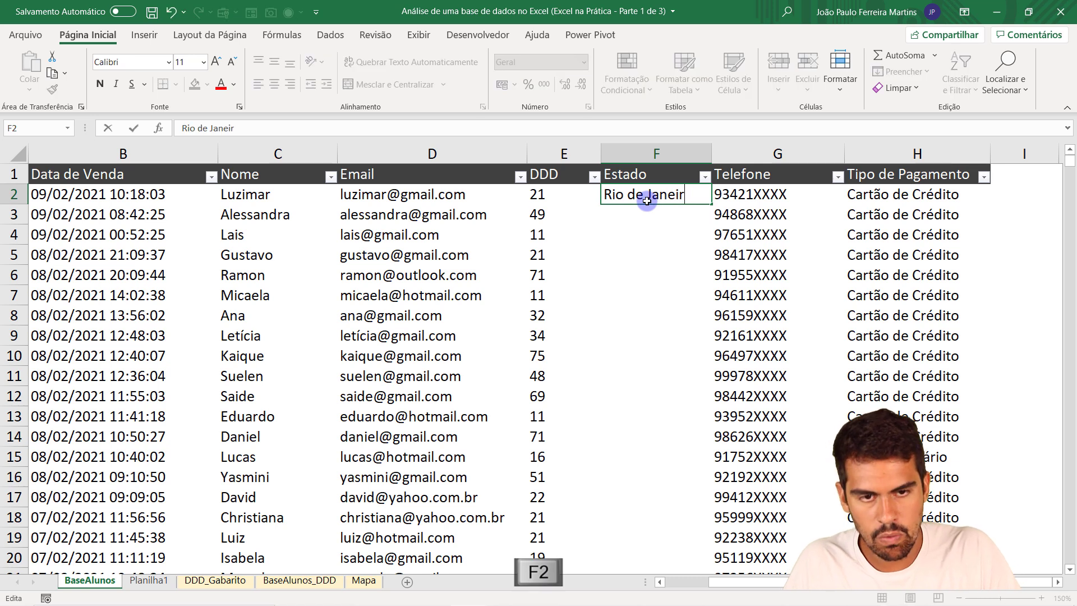
pyautogui.press('Return')
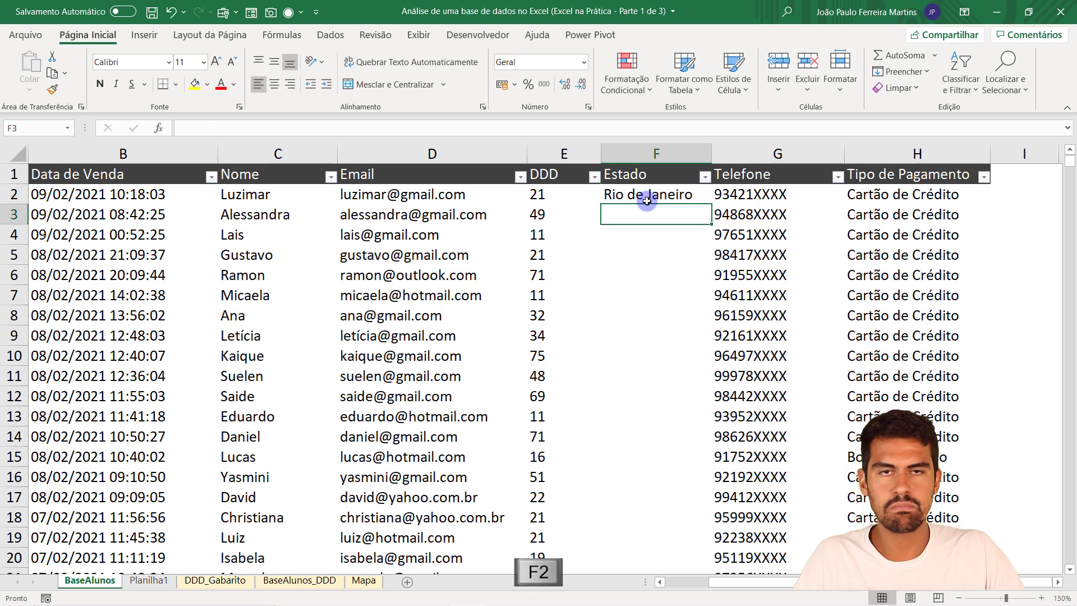
# Look up the state for the second record's DDD, 49, on the Planilha1 sheet
pyautogui.click(551, 211)
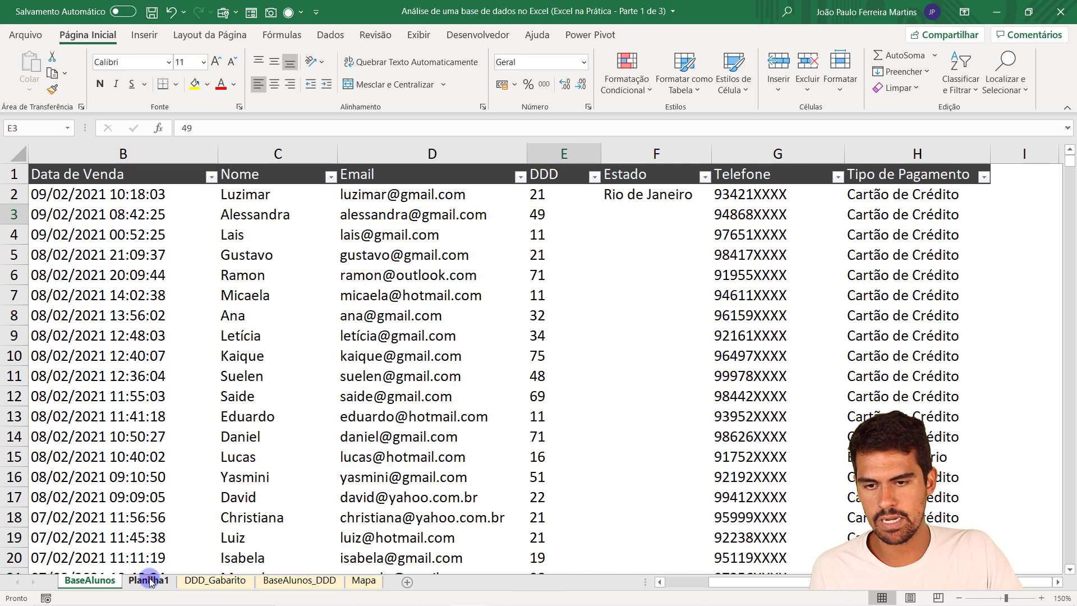
pyautogui.click(148, 580)
pyautogui.scroll(-3, 69, 324)
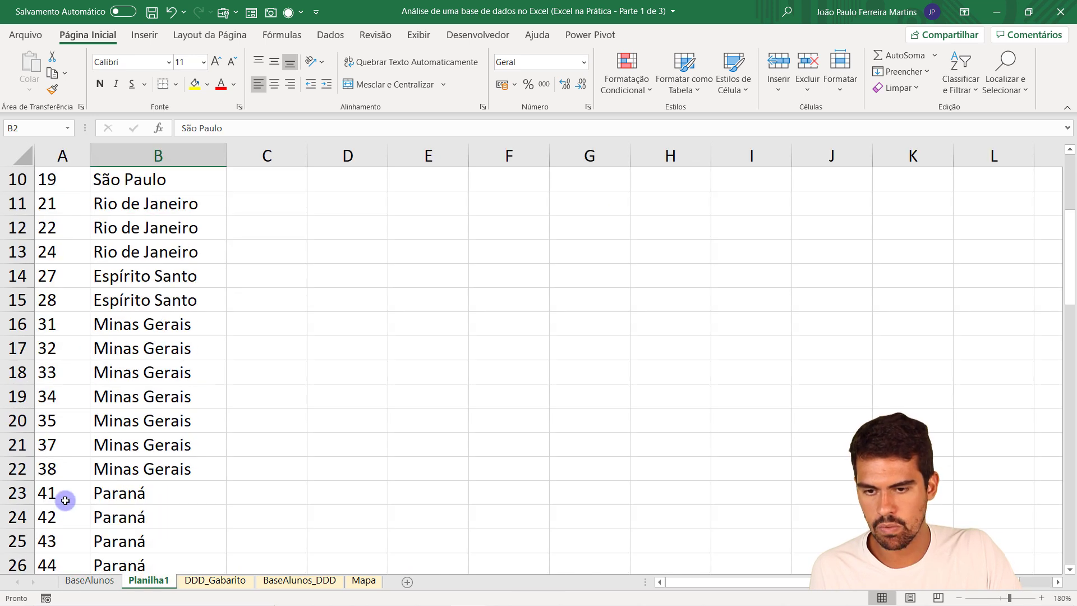
pyautogui.scroll(-3, 69, 498)
pyautogui.click(58, 469)
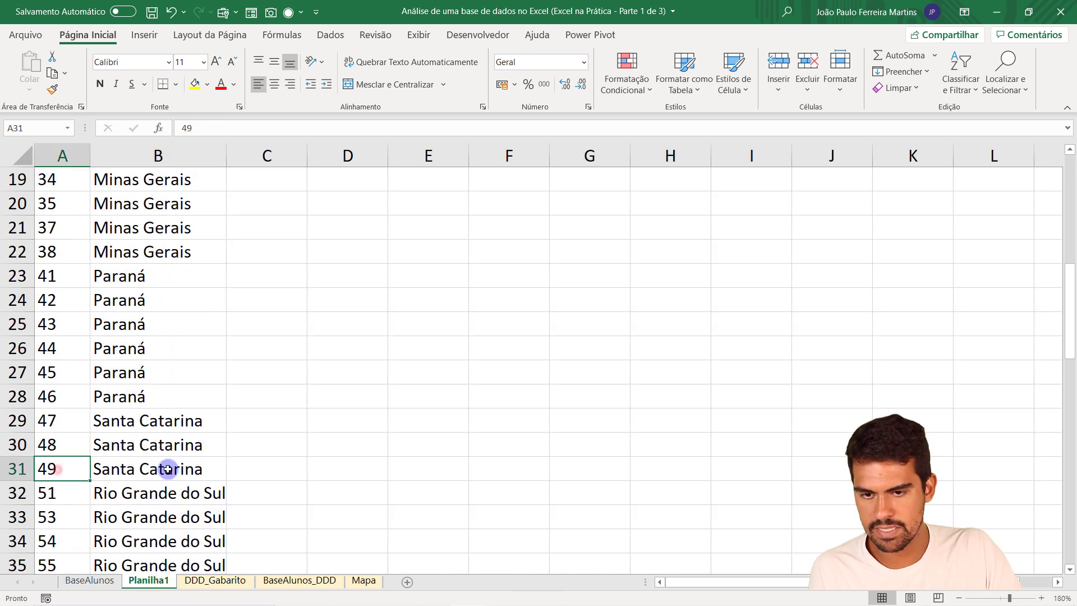
pyautogui.click(138, 468)
# Back on the BaseAlunos sheet, enter Santa Catarina as the second record's state in F3
pyautogui.click(108, 579)
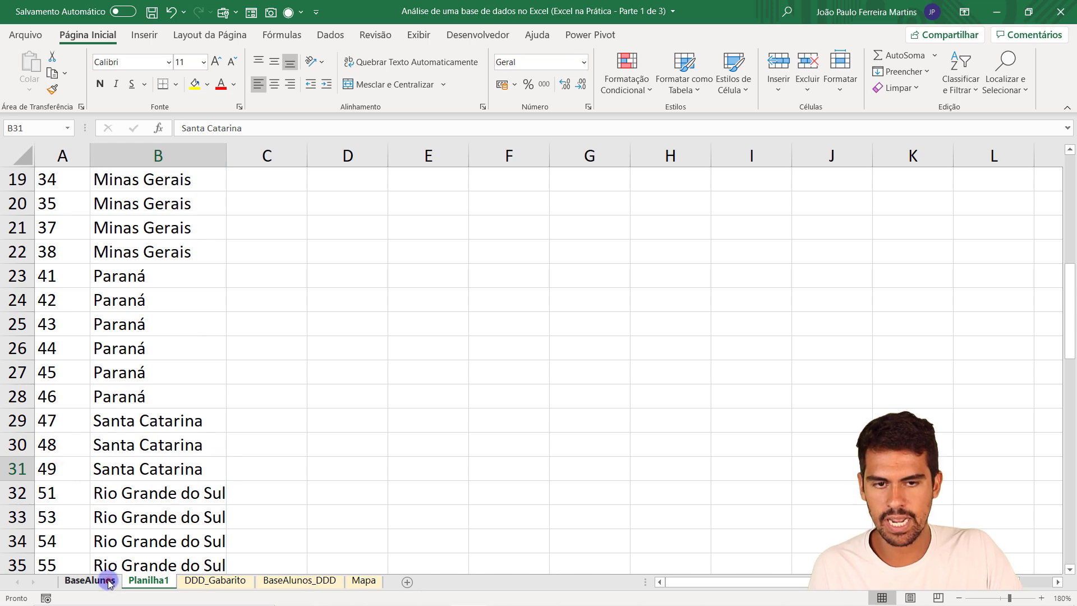
pyautogui.click(648, 207)
pyautogui.write('Santa Catarinma')
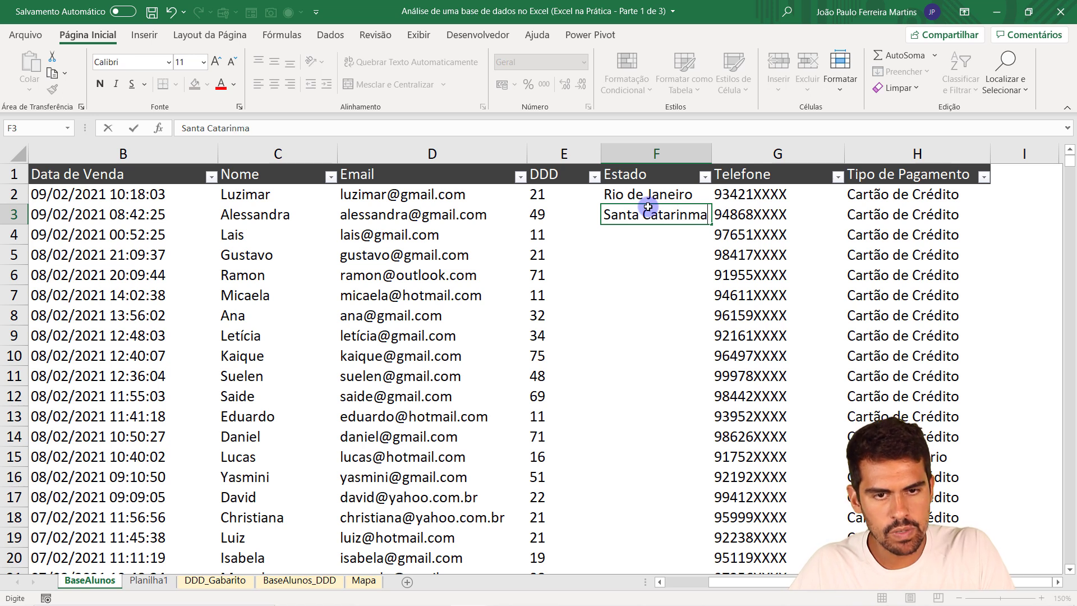
pyautogui.press('Return')
# Go through the unfilled Estado cells and check how far the records extend by going to the last row
pyautogui.press('Down')
pyautogui.press('Down')
pyautogui.press('Down')
pyautogui.press('Down')
pyautogui.press('Down')
pyautogui.press('Down')
pyautogui.press('Down')
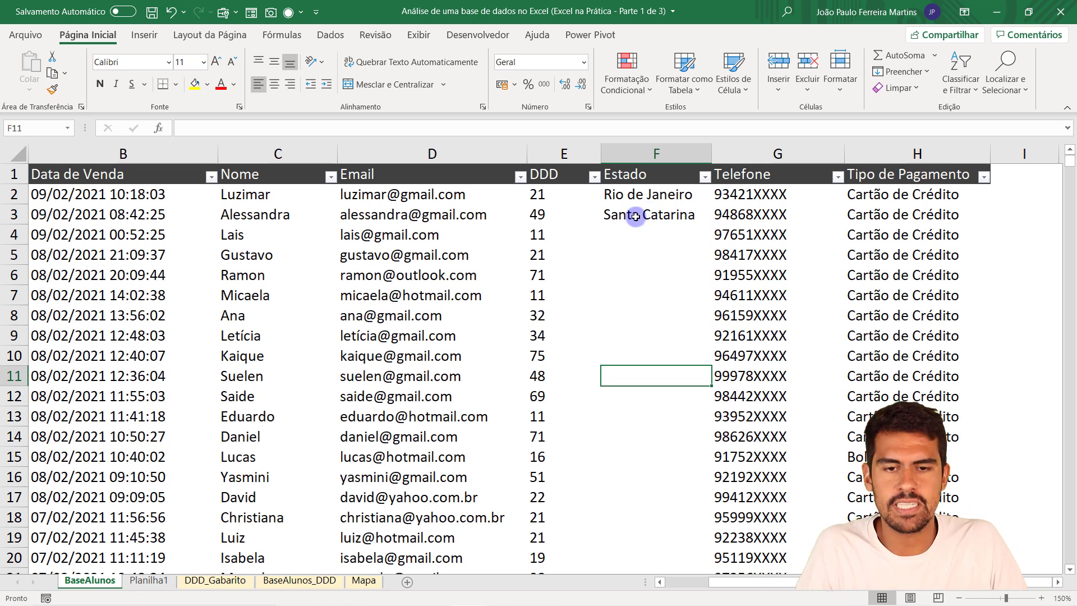
pyautogui.click(435, 282)
pyautogui.hotkey('ctrl', 'Down')
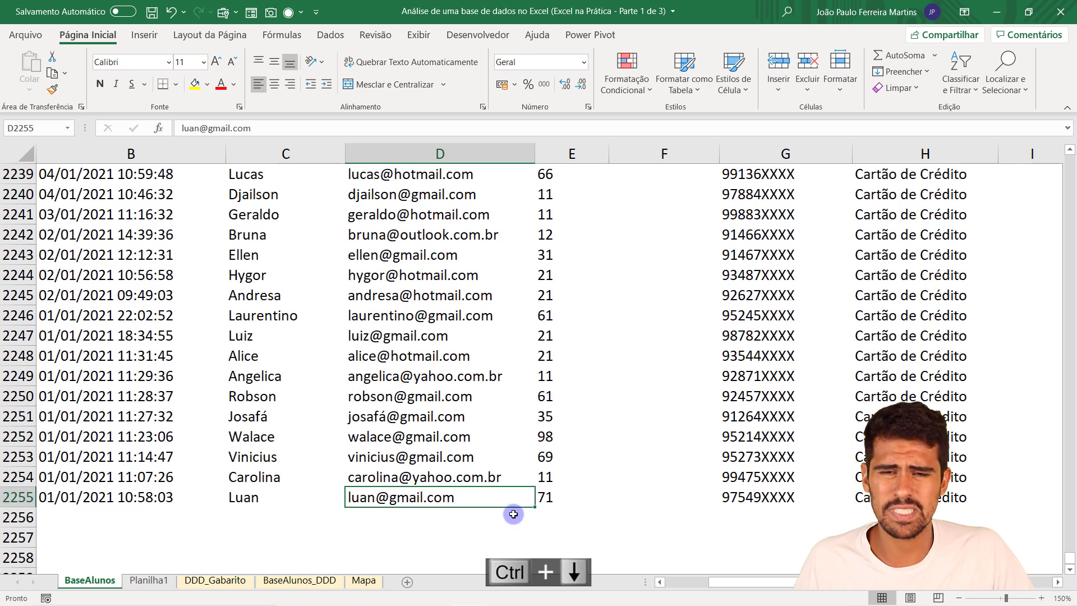
# Clear the manually entered states in F2:F3, back at the start of the Estado column
pyautogui.click(648, 501)
pyautogui.hotkey('ctrl', 'Up')
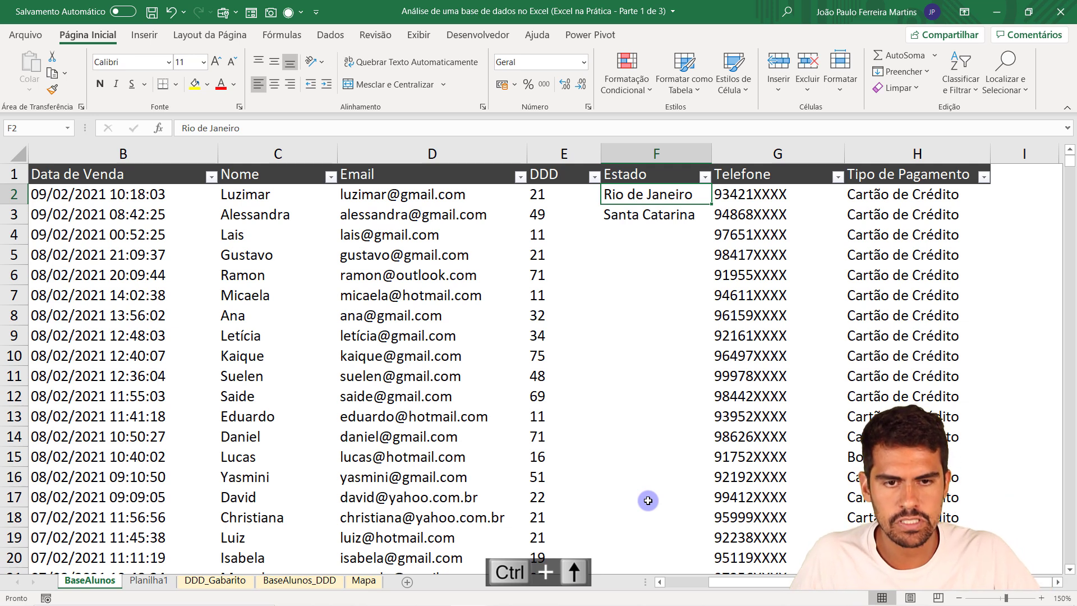
pyautogui.hotkey('ctrl', 'shift', 'Down')
pyautogui.press('Delete')
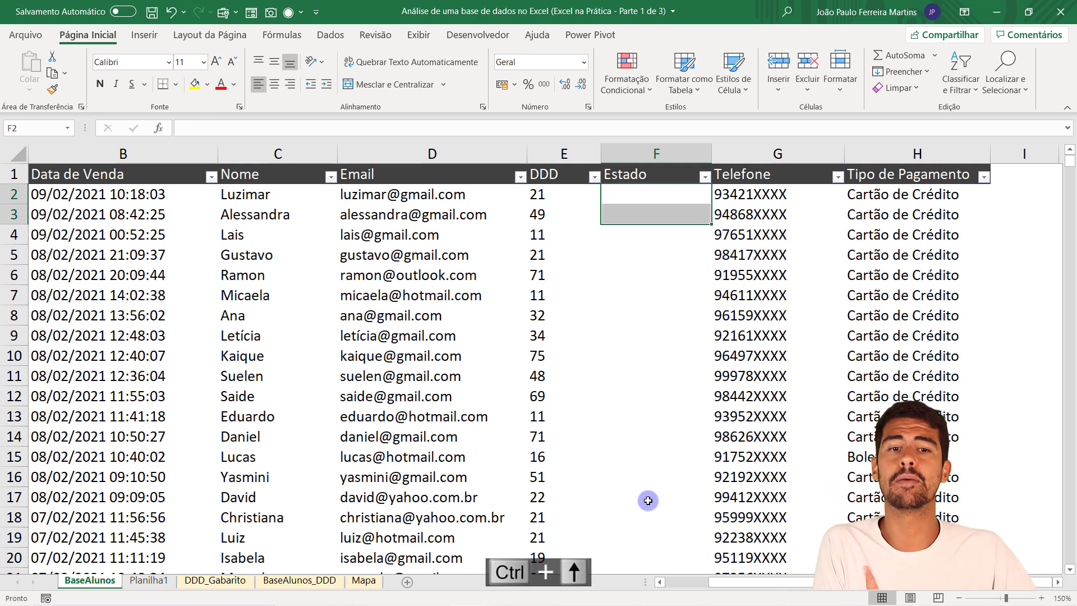
# Review how the first record's DDD in E2 relates to the DDD and Estado columns on the Planilha1 sheet
pyautogui.click(643, 196)
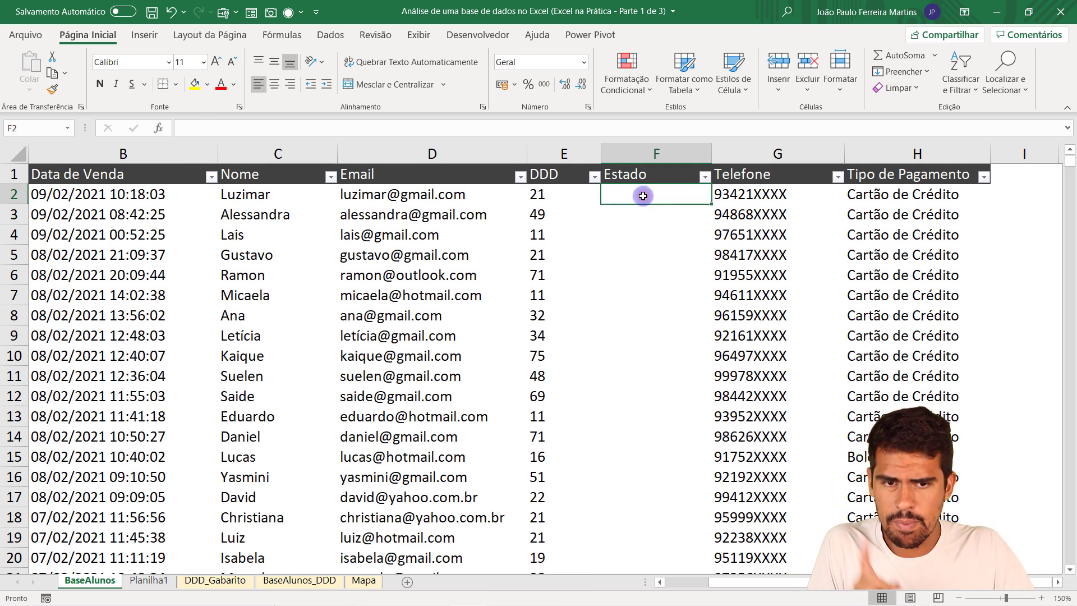
pyautogui.click(554, 194)
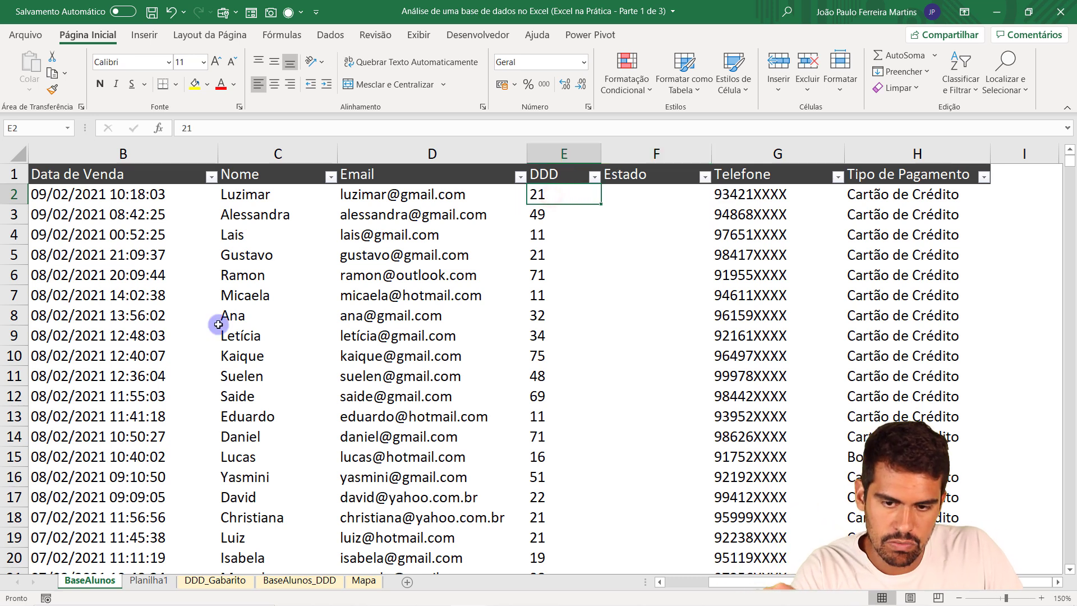
pyautogui.click(148, 580)
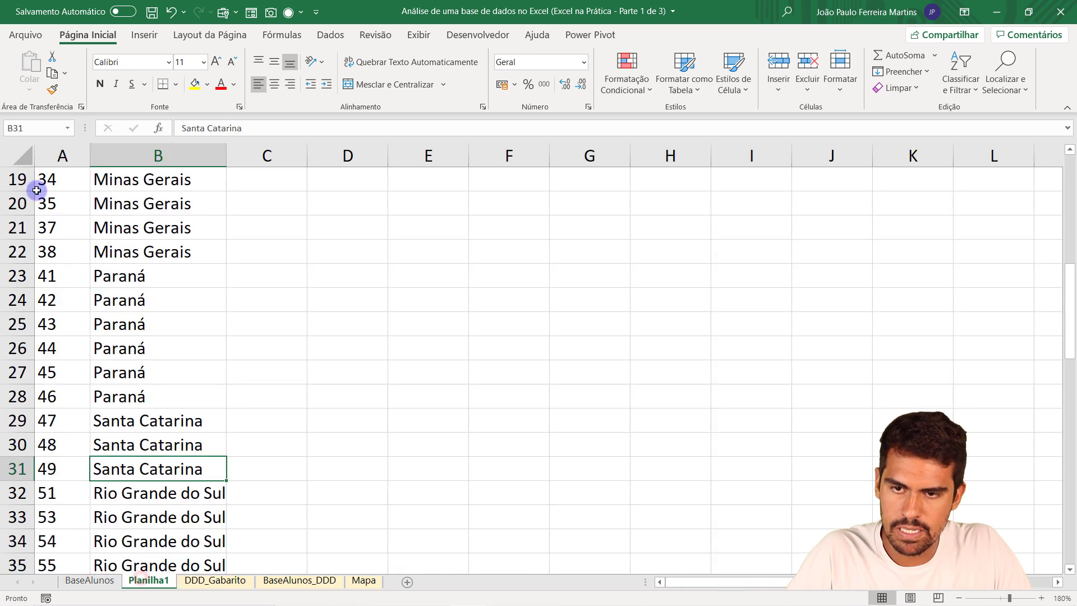
pyautogui.scroll(6, 53, 205)
pyautogui.click(56, 156)
pyautogui.moveTo(89, 155); pyautogui.dragTo(114, 153)
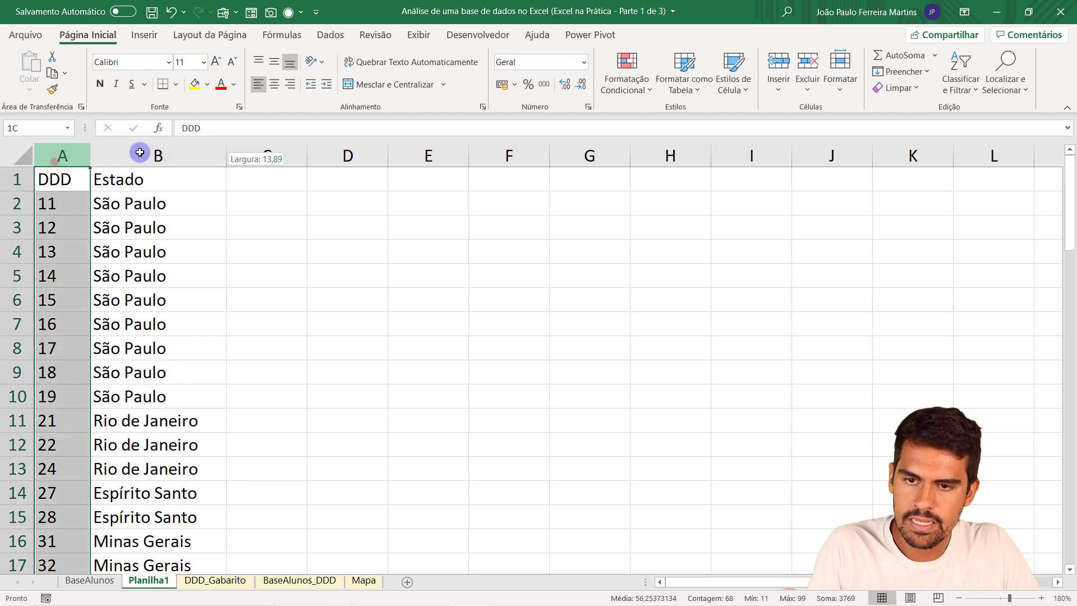
pyautogui.click(114, 154)
pyautogui.moveTo(157, 197); pyautogui.dragTo(173, 400)
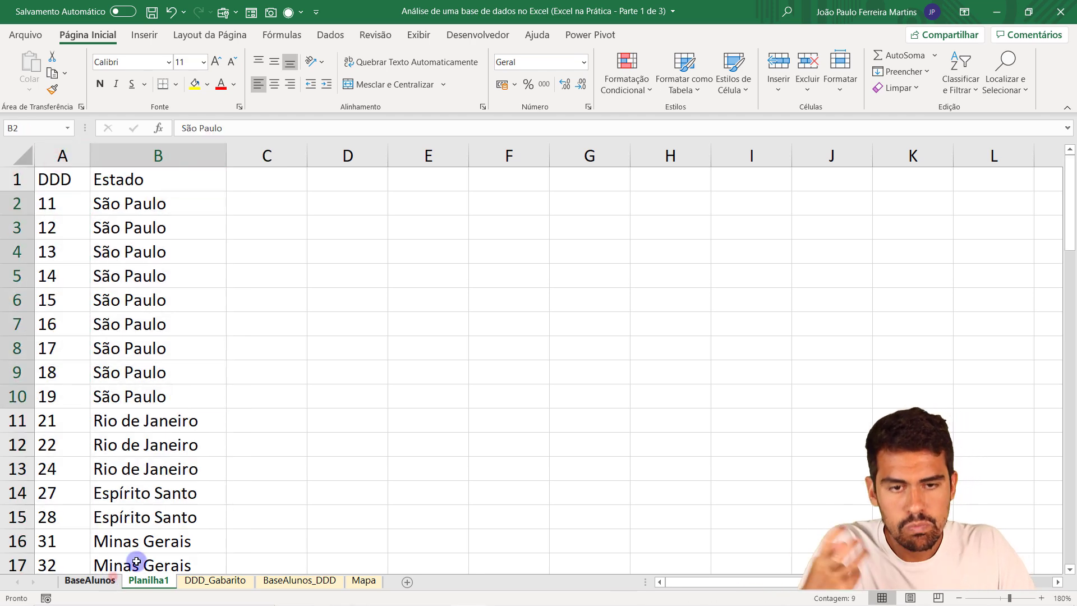
# Back on the BaseAlunos sheet, start a PROCV formula in F2 with the DDD in E2 as the lookup value
pyautogui.click(90, 581)
pyautogui.click(633, 195)
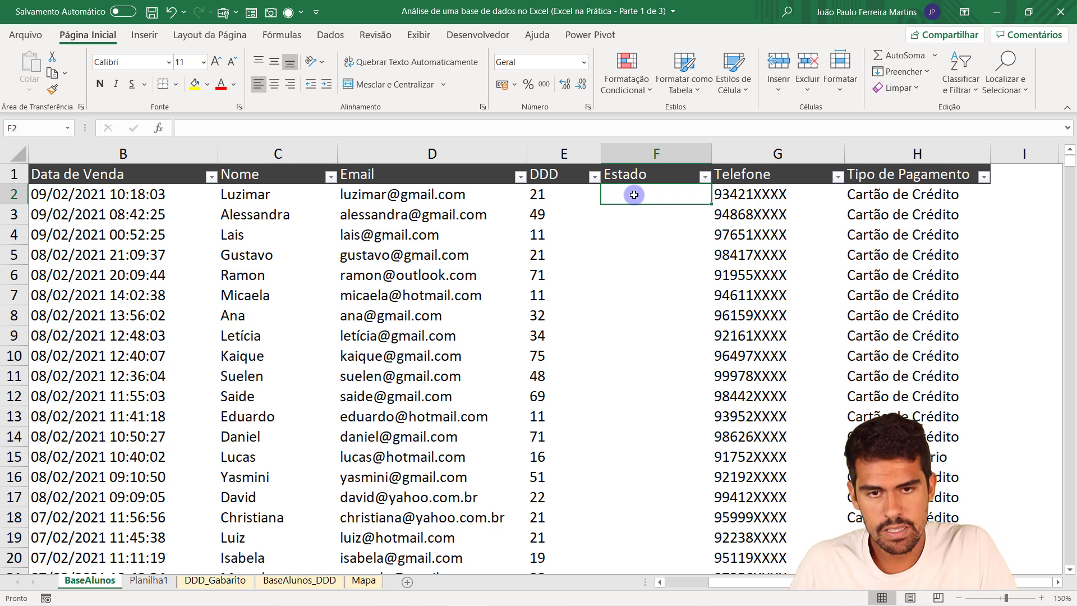
pyautogui.write('=PROCV(')
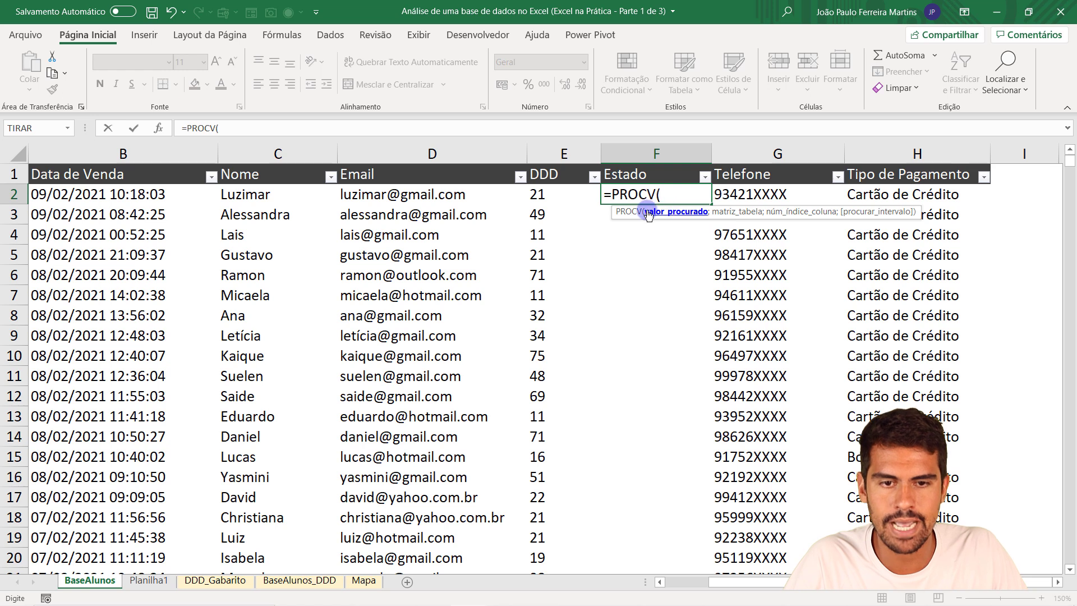
pyautogui.click(546, 190)
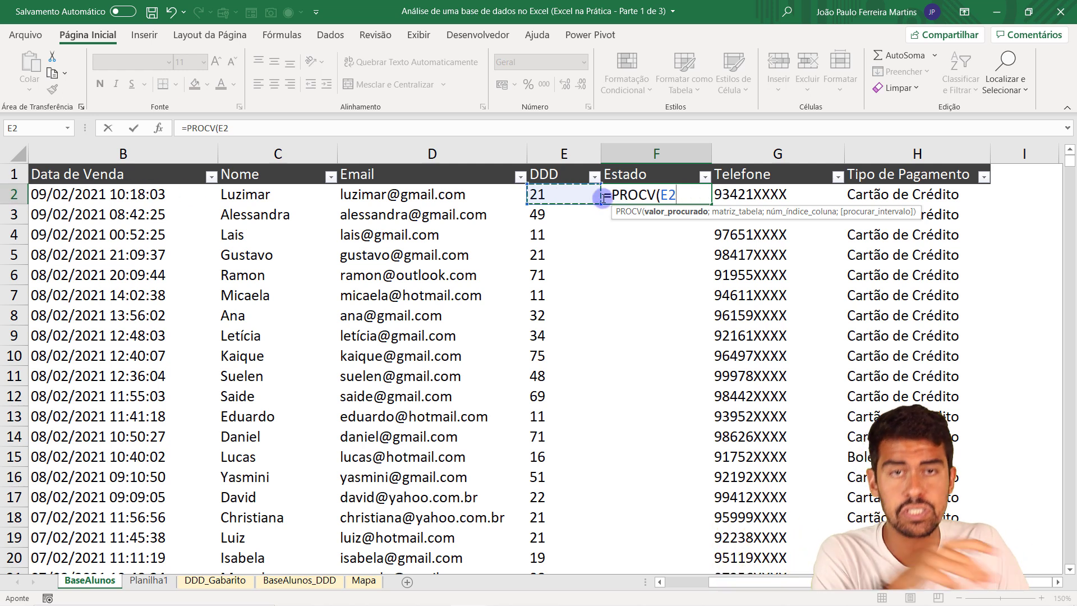
pyautogui.doubleClick(667, 194)
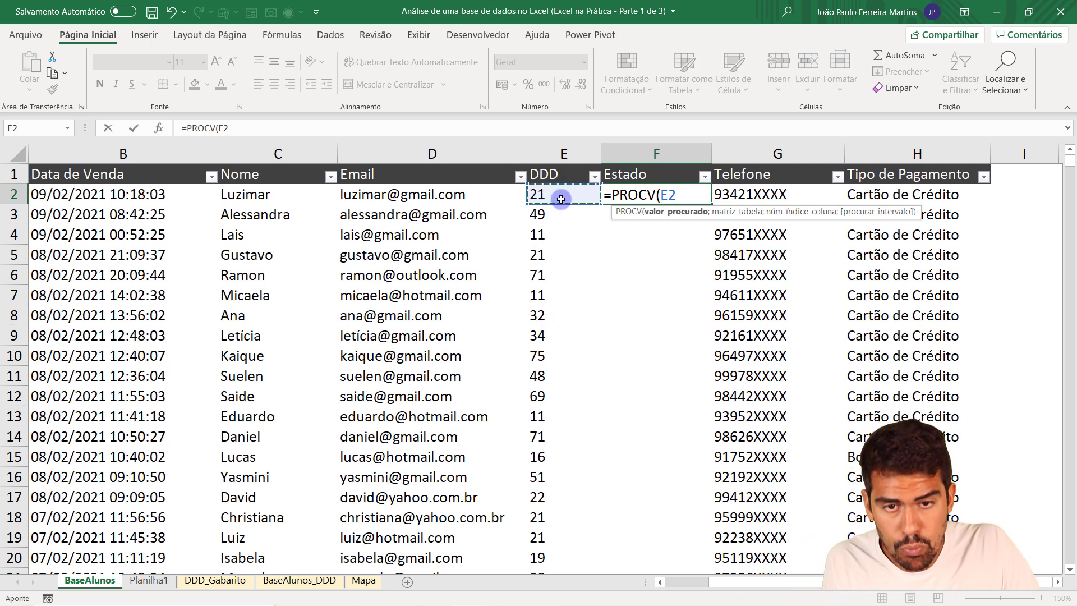
pyautogui.write(';')
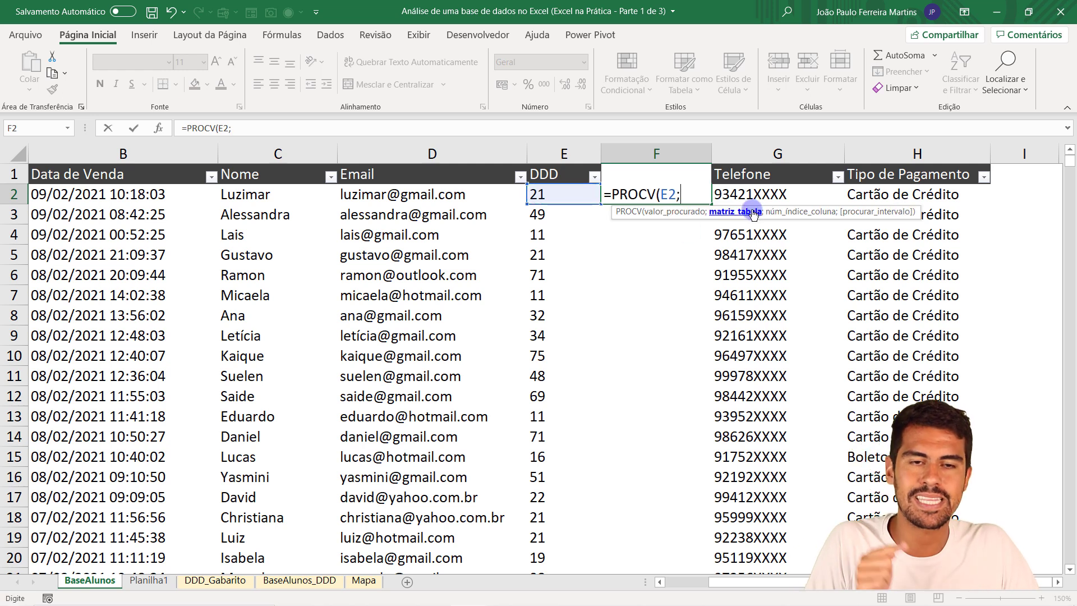
# Set the formula's table array to Planilha1 columns A:B and review the two arguments entered so far
pyautogui.click(147, 581)
pyautogui.moveTo(62, 157); pyautogui.dragTo(133, 160)
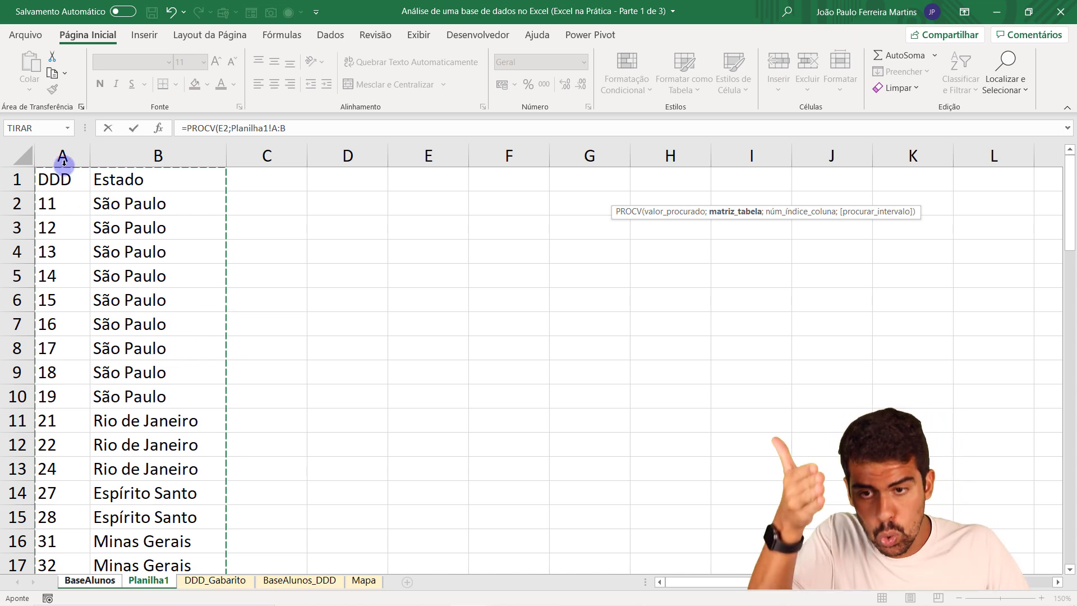
pyautogui.click(260, 127)
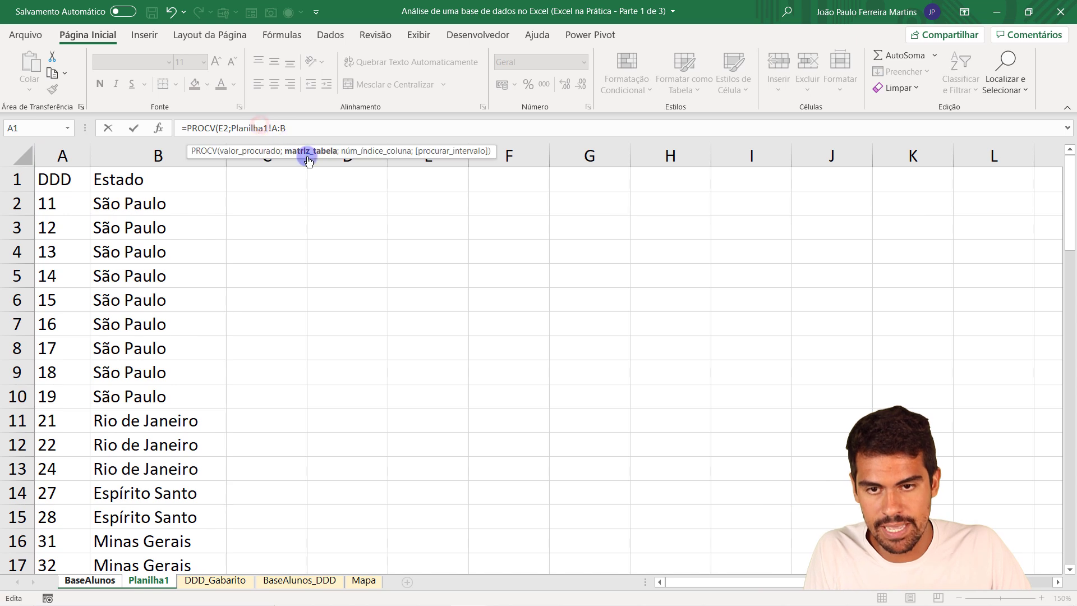
pyautogui.click(303, 129)
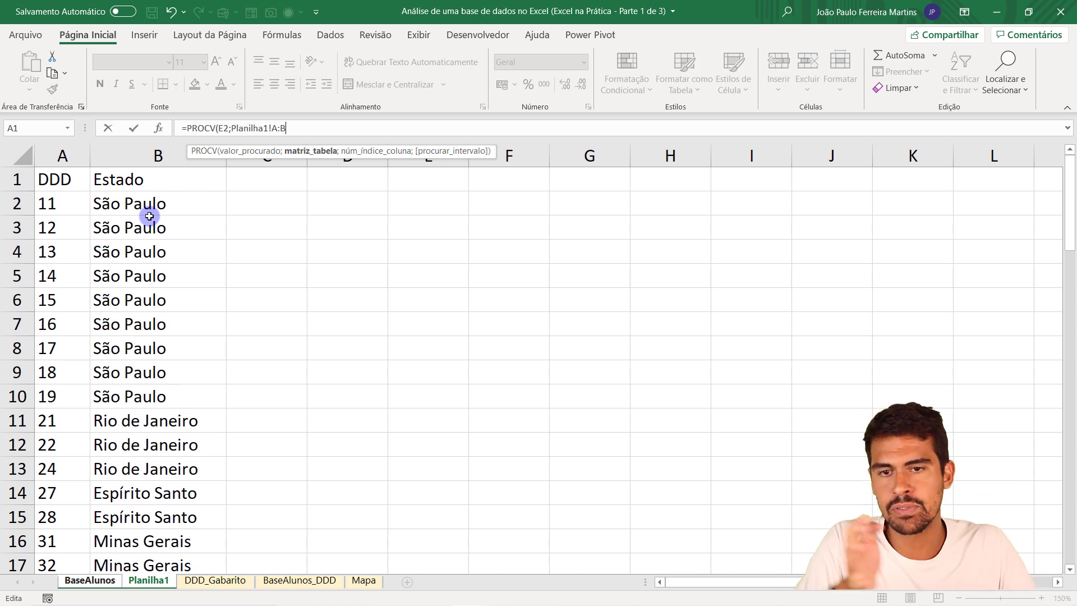
pyautogui.write(';')
pyautogui.click(243, 152)
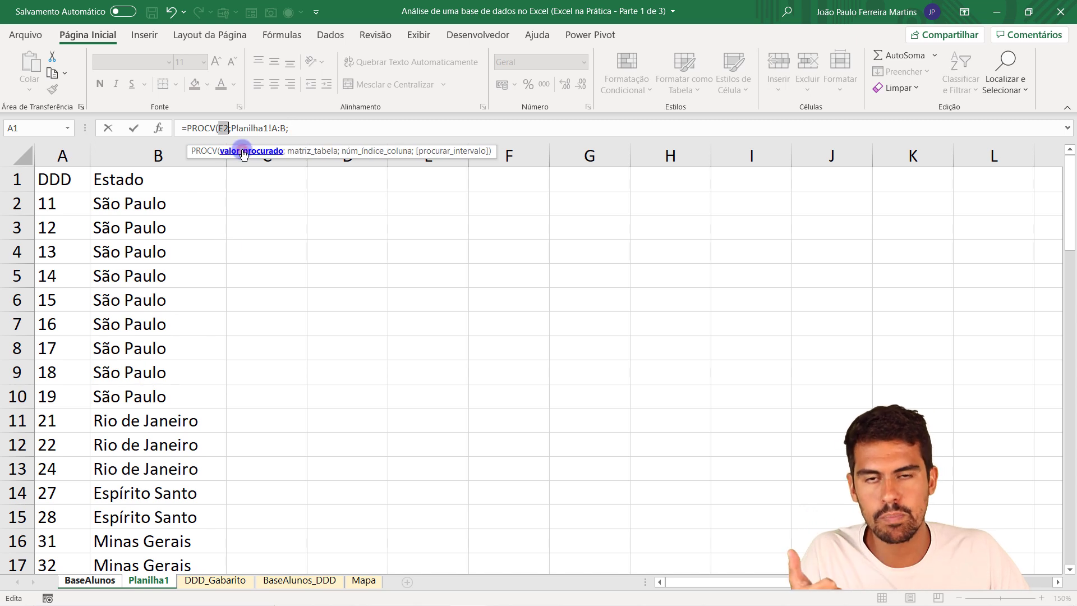
pyautogui.click(306, 151)
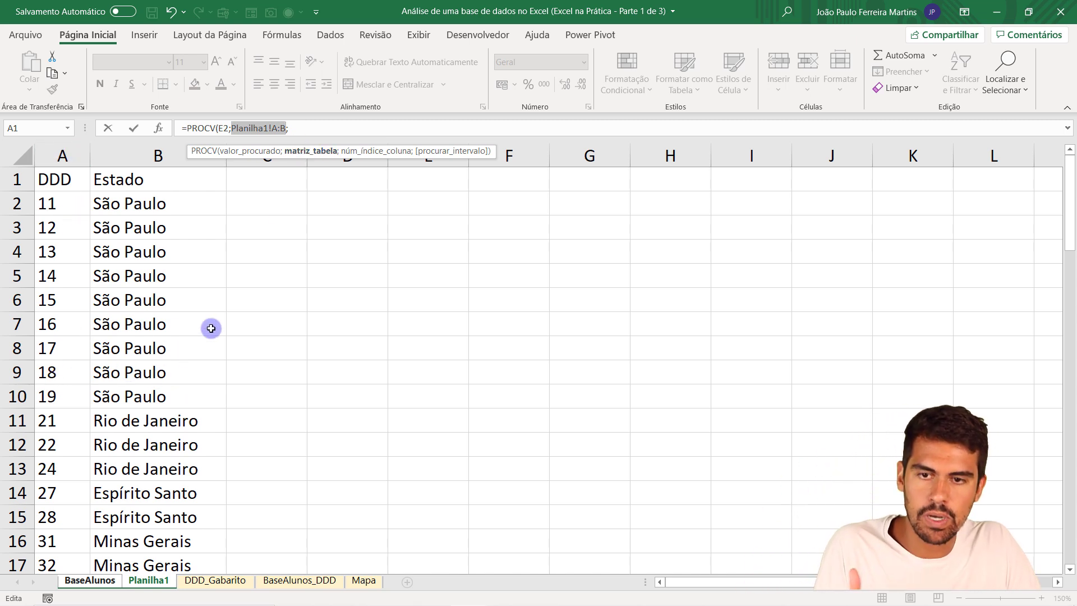
pyautogui.click(334, 128)
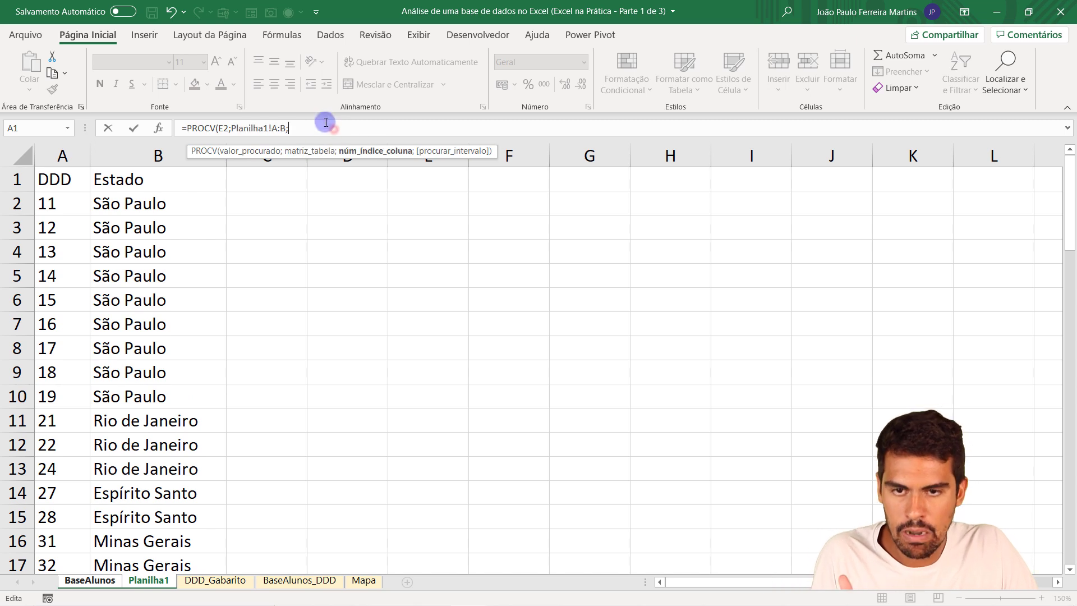
# Complete the PROCV formula with column index 2 and 0 for an exact match, and confirm it
pyautogui.write(';')
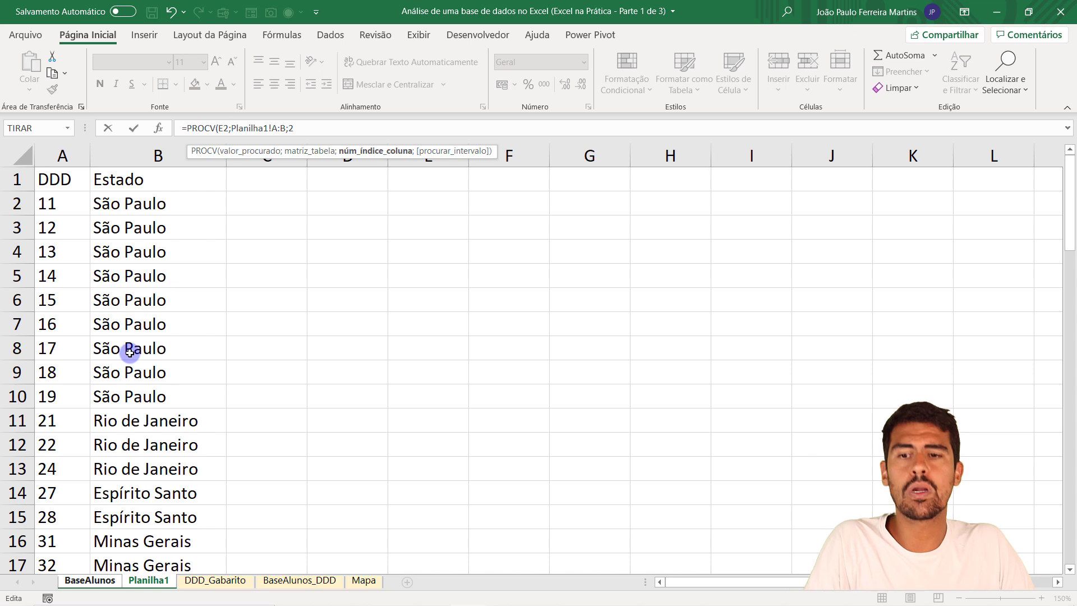
pyautogui.moveTo(295, 128); pyautogui.dragTo(288, 128)
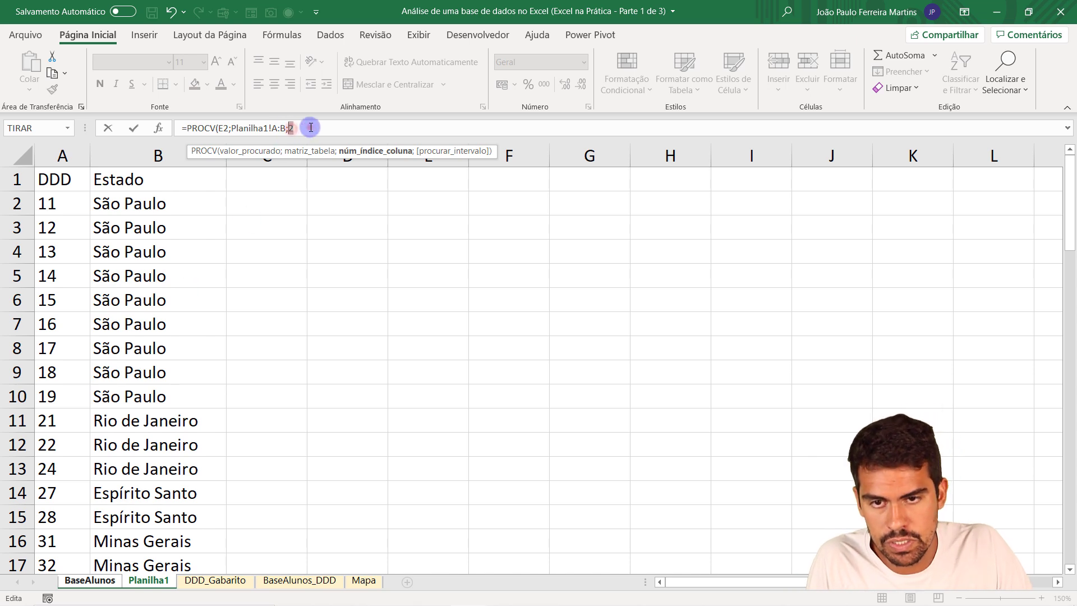
pyautogui.write(';')
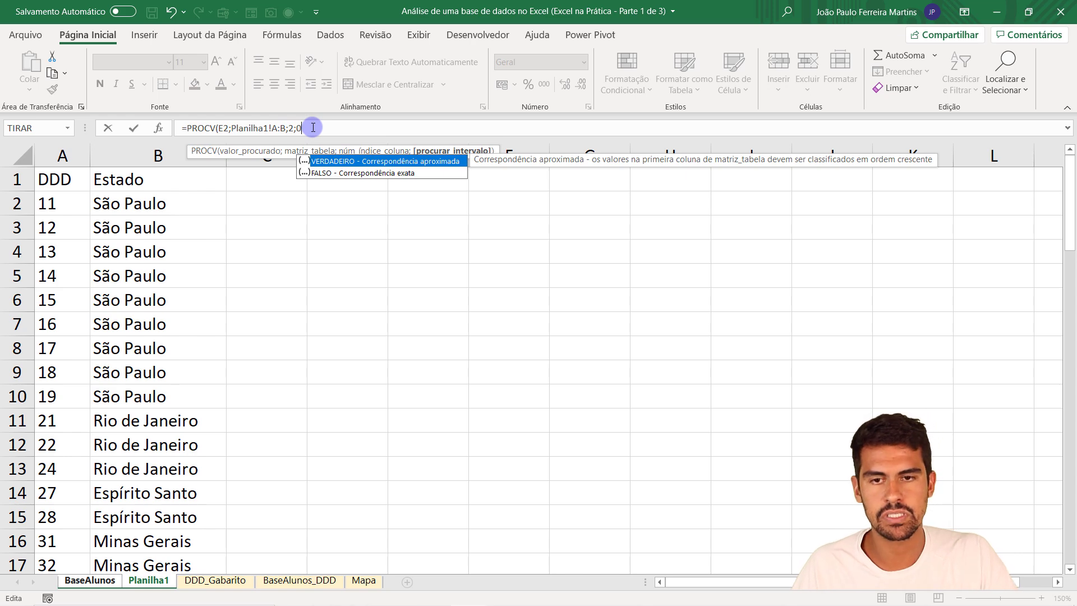
pyautogui.write('0')
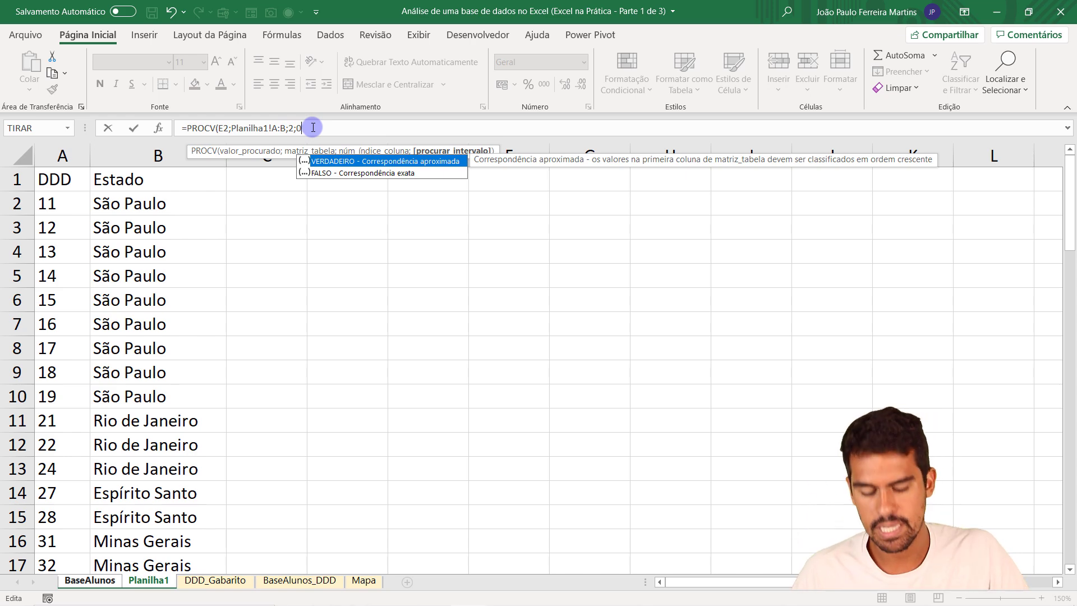
pyautogui.write(')')
pyautogui.press('Return')
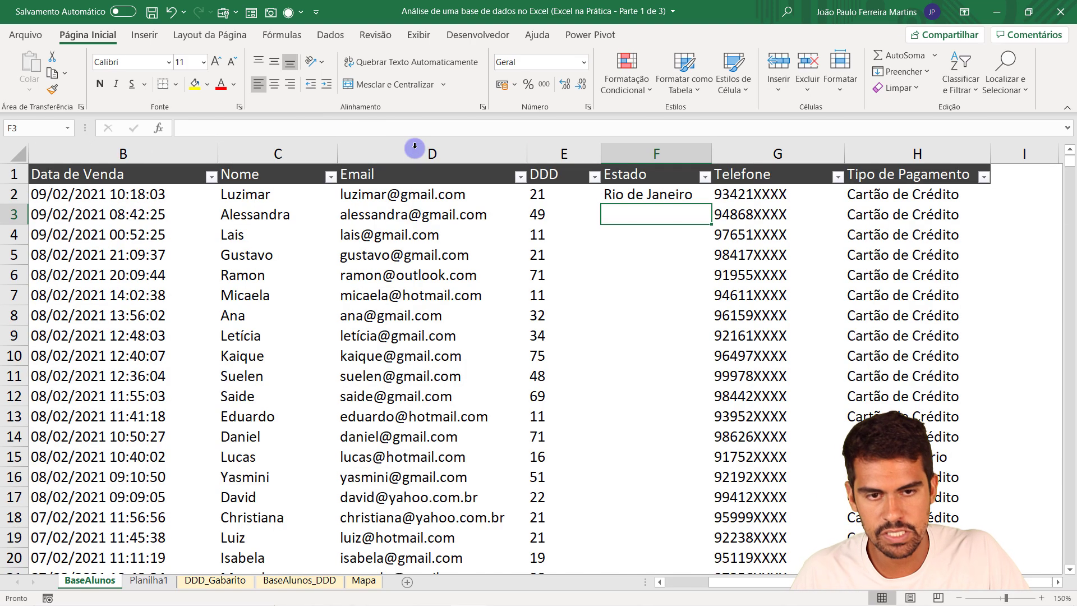
# Reopen the PROCV formula in F2 and review its arguments without changing them
pyautogui.click(651, 193)
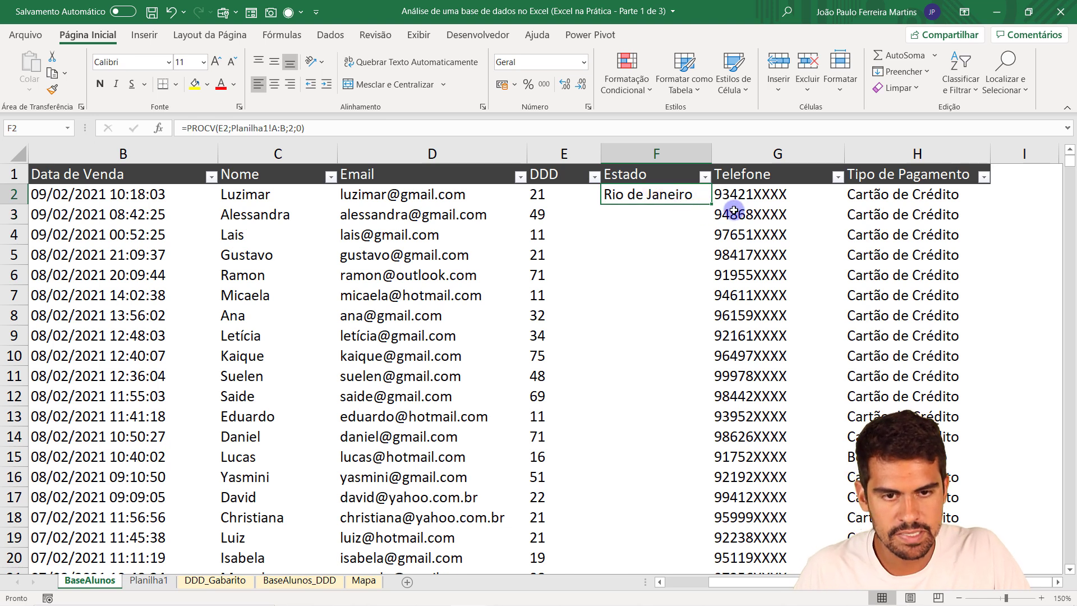
pyautogui.scroll(2, 734, 211)
pyautogui.scroll(1, 524, 223)
pyautogui.press('F2')
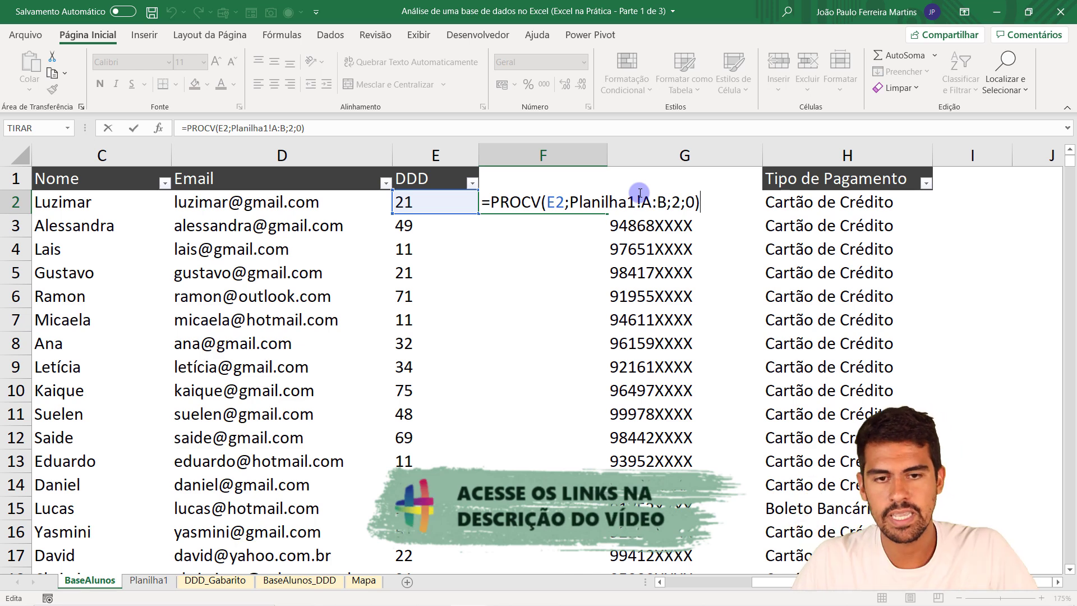
pyautogui.doubleClick(555, 203)
pyautogui.moveTo(641, 202); pyautogui.dragTo(686, 201)
pyautogui.press('Return')
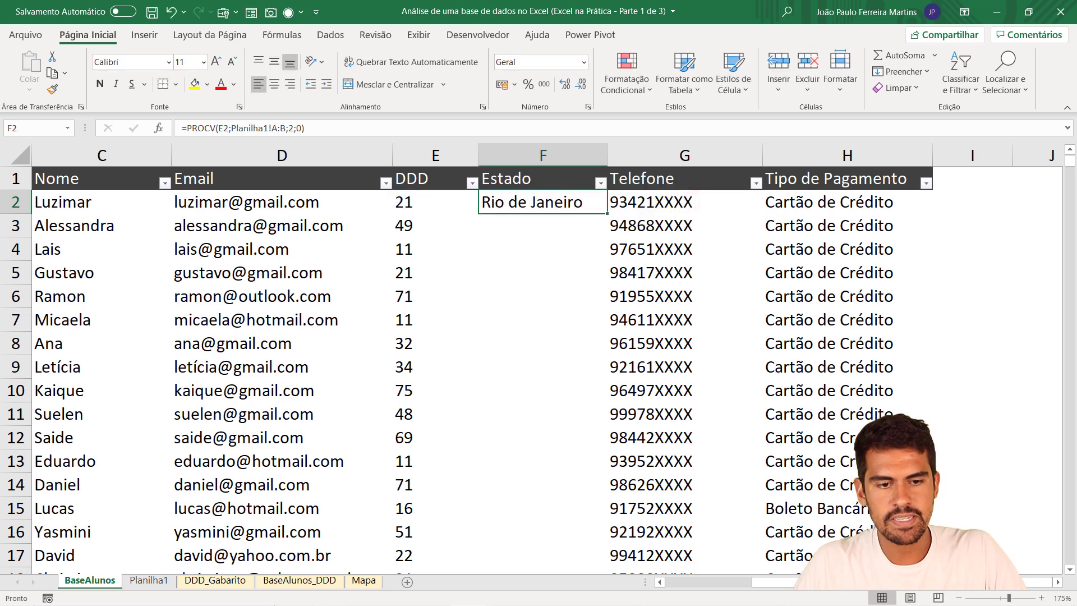
pyautogui.moveTo(819, 582); pyautogui.dragTo(701, 567)
pyautogui.scroll(-1, 861, 367)
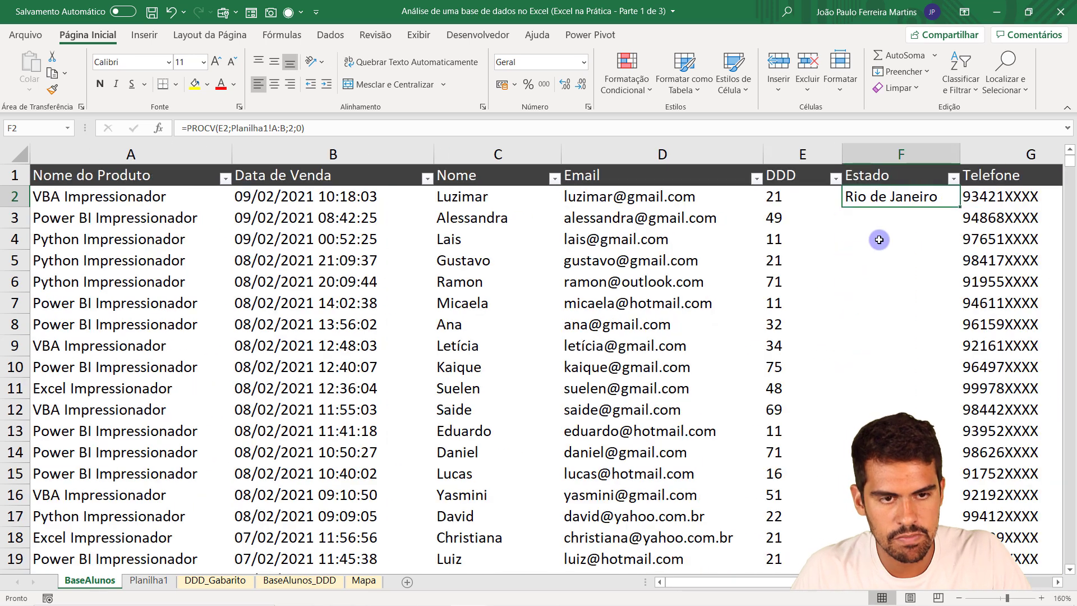
pyautogui.moveTo(906, 197); pyautogui.dragTo(904, 516)
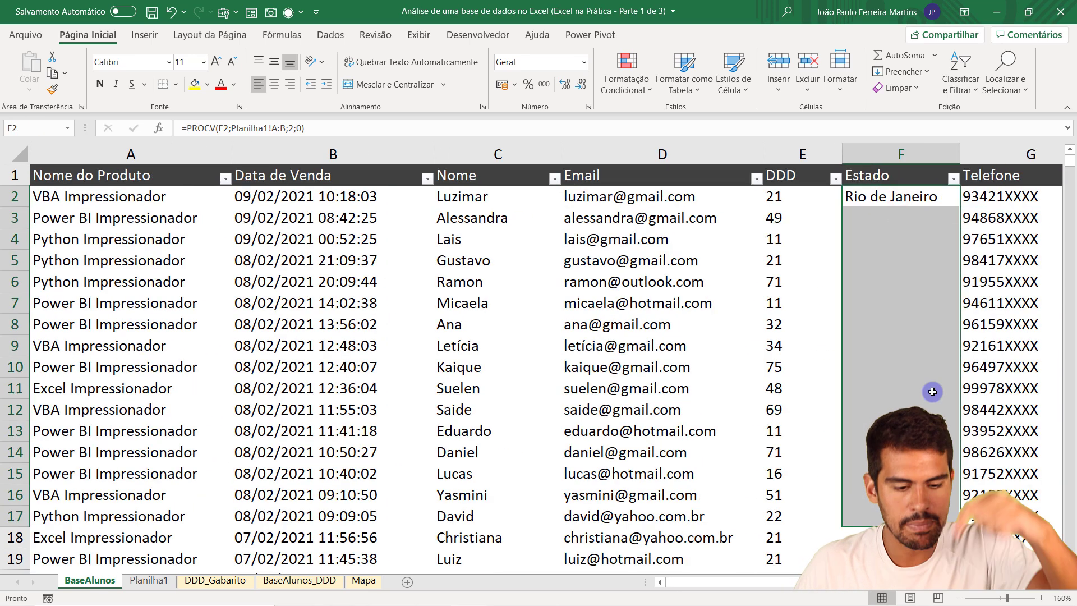
pyautogui.press('Return')
pyautogui.press('Return')
pyautogui.press('Return')
pyautogui.press('Return')
pyautogui.press('Return')
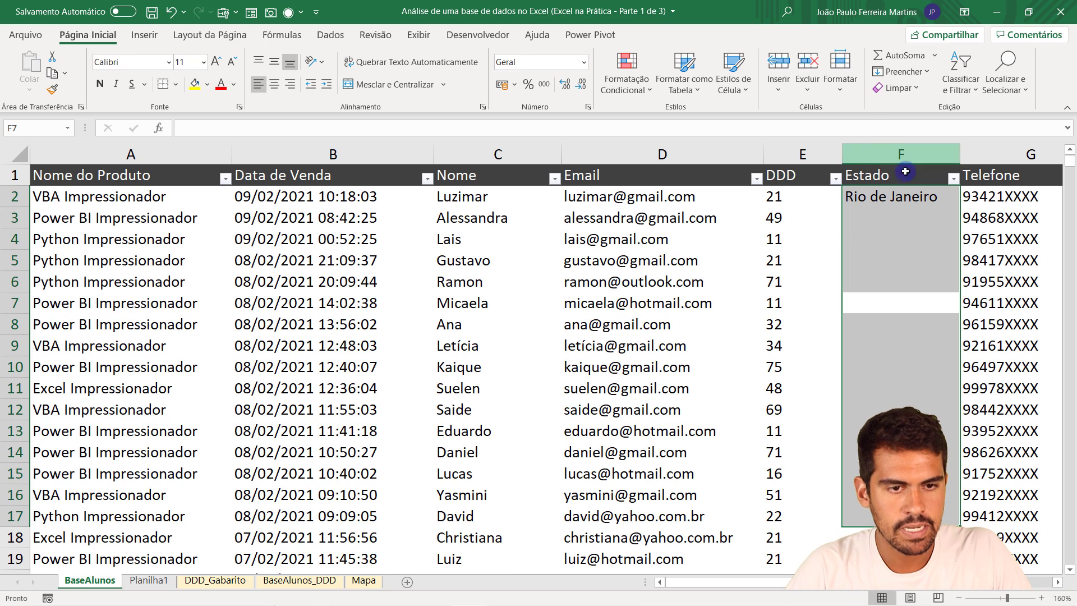
# Fill the F2 formula down to all records in the Estado column and autofit the column's width
pyautogui.click(905, 191)
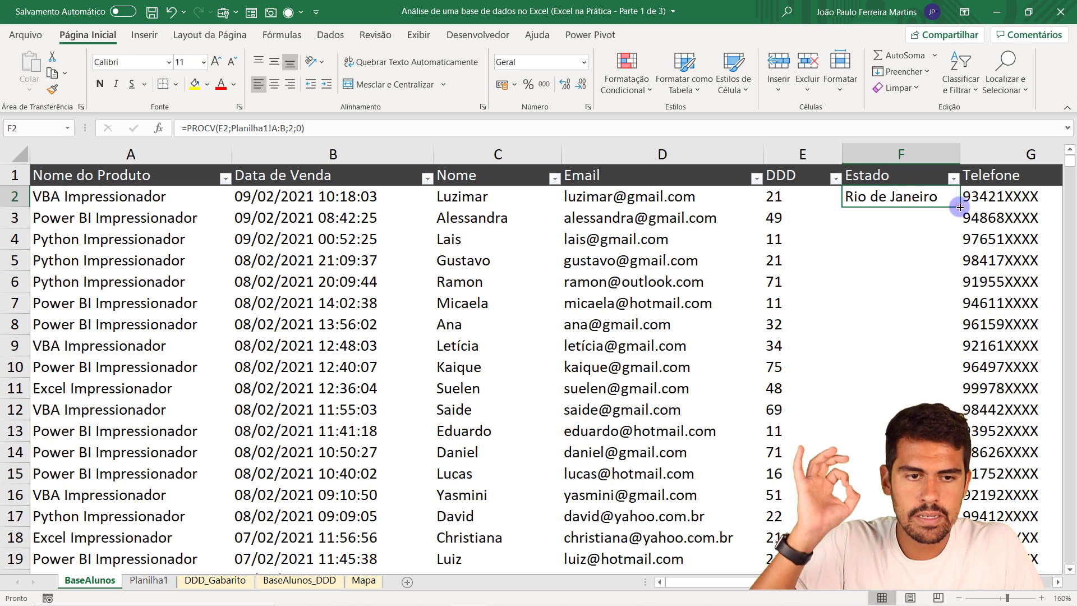
pyautogui.doubleClick(959, 208)
pyautogui.click(916, 224)
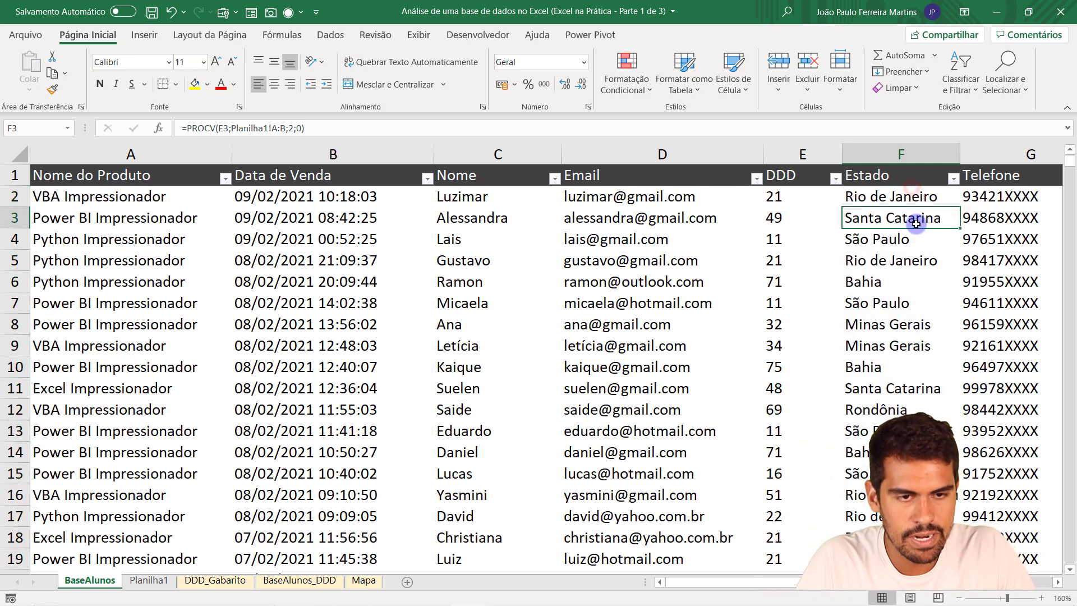
pyautogui.doubleClick(960, 154)
# Compare the DDD with the filled state for the records in rows 13, 11 and 9
pyautogui.moveTo(964, 582); pyautogui.dragTo(1043, 581)
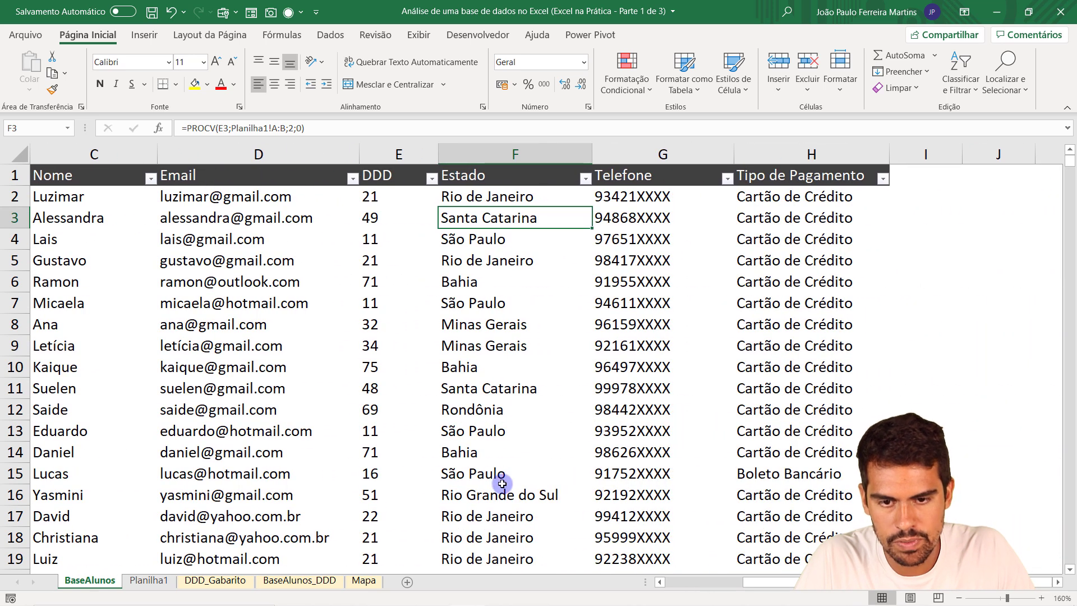
pyautogui.click(397, 429)
pyautogui.click(472, 436)
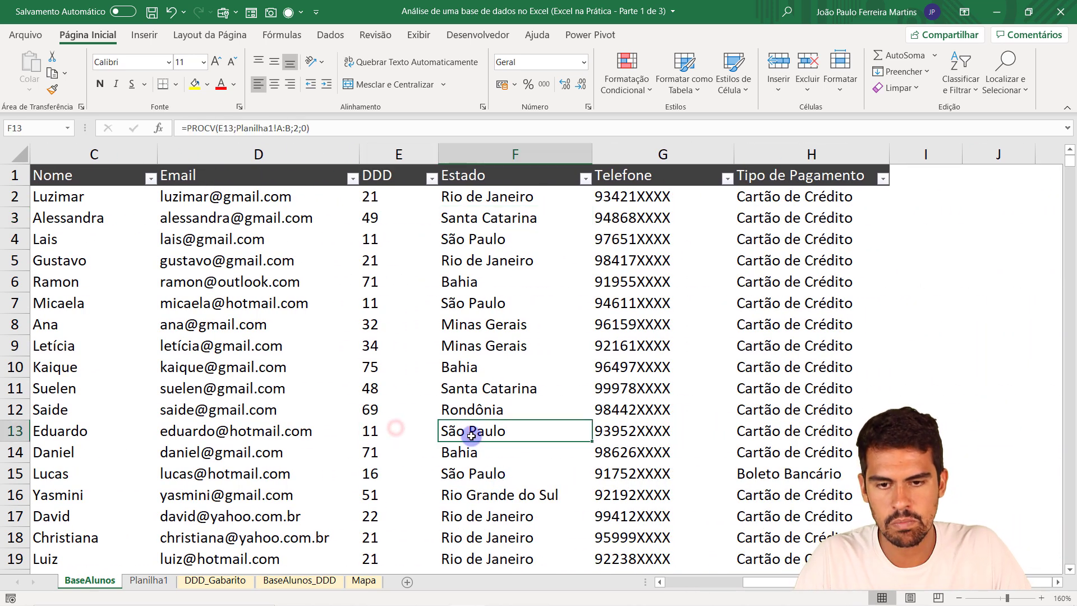
pyautogui.click(375, 387)
pyautogui.click(483, 390)
pyautogui.click(385, 347)
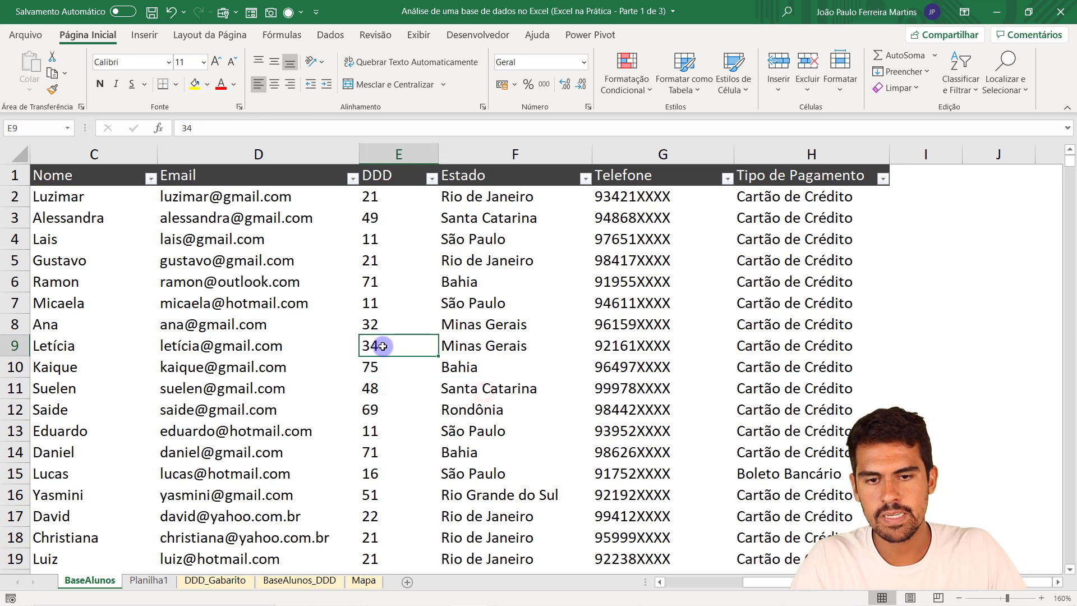
pyautogui.click(504, 346)
# Spot-check the filled states against their DDDs further down the list, in rows 21 and 87
pyautogui.scroll(-2, 388, 477)
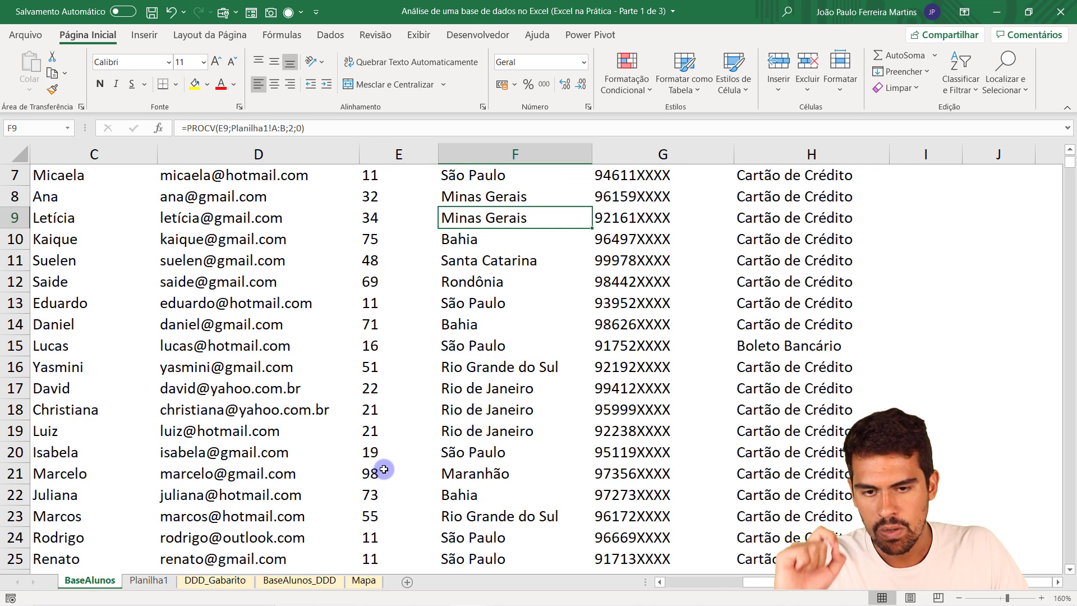
pyautogui.click(388, 475)
pyautogui.click(463, 472)
pyautogui.scroll(-5, 464, 460)
pyautogui.scroll(-16, 465, 460)
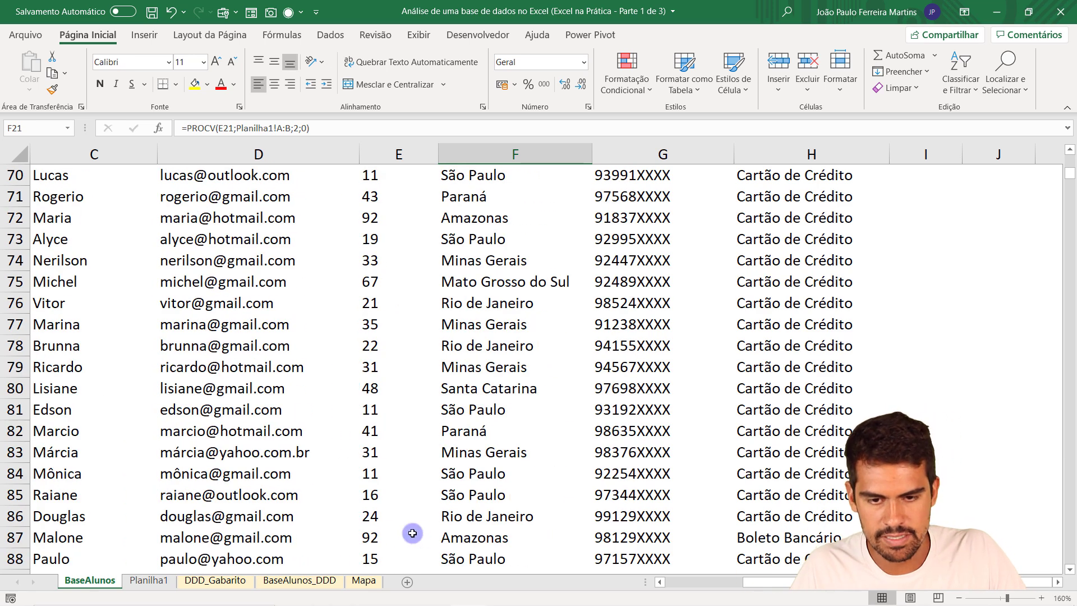
pyautogui.click(377, 534)
pyautogui.click(481, 533)
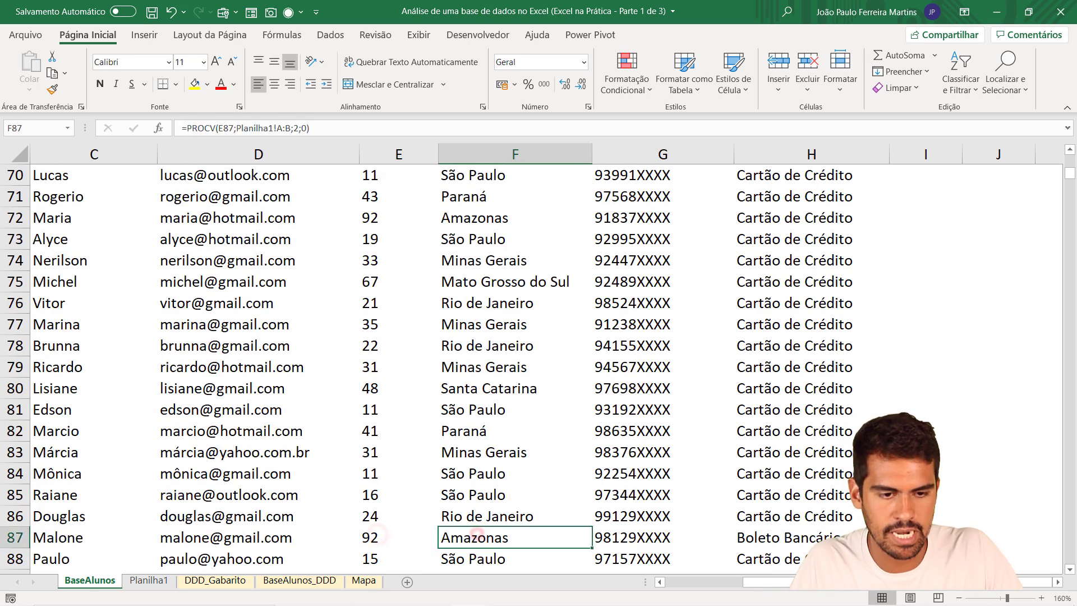
# Return to the beginning of the student data and reduce the sheet zoom to 120%
pyautogui.click(701, 415)
pyautogui.hotkey('ctrl', 'Home')
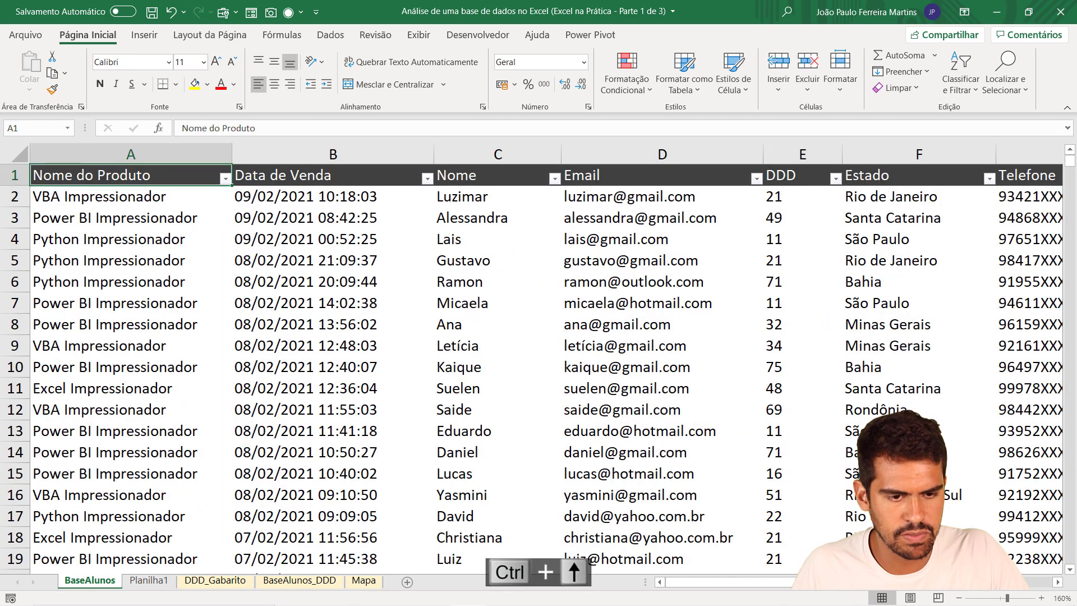
pyautogui.click(960, 597)
pyautogui.click(961, 598)
pyautogui.click(961, 597)
pyautogui.click(961, 597)
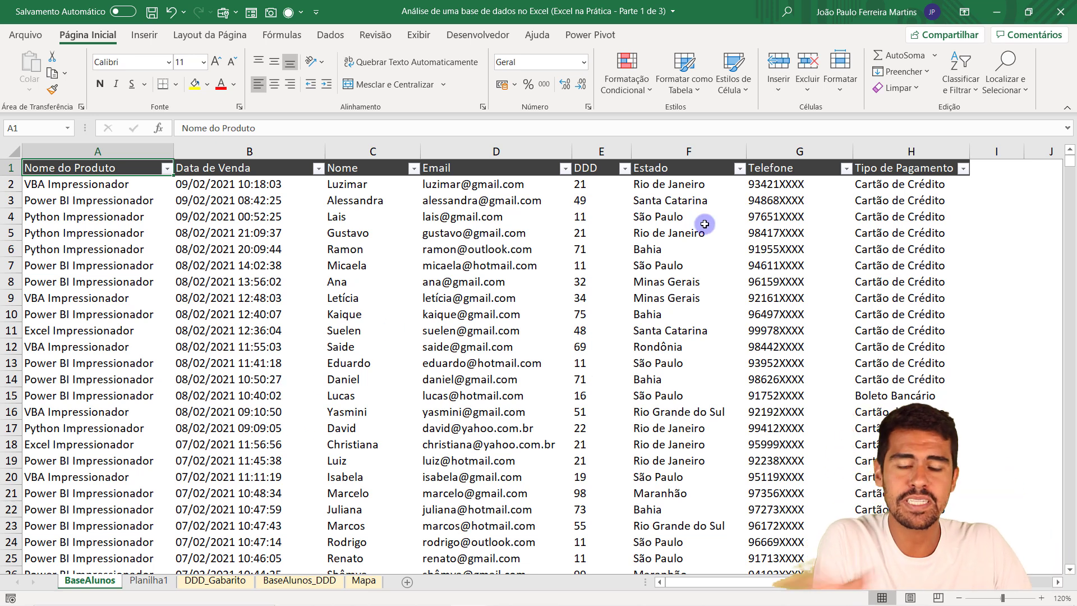
# Look over the filled Estado column from its header down through the records
pyautogui.click(704, 153)
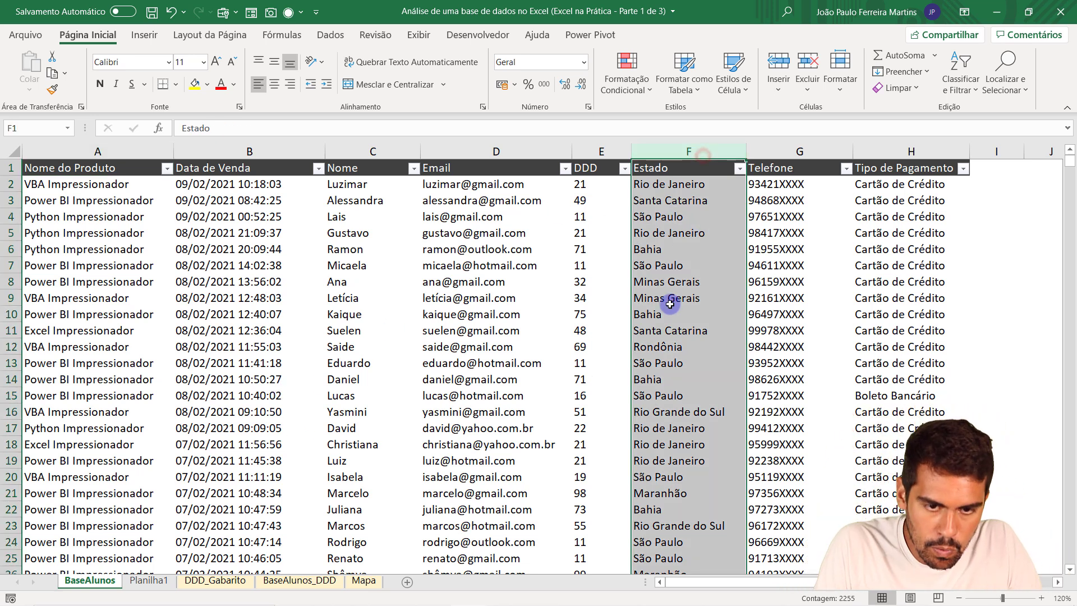
pyautogui.click(669, 304)
pyautogui.moveTo(654, 167); pyautogui.dragTo(645, 489)
pyautogui.click(657, 395)
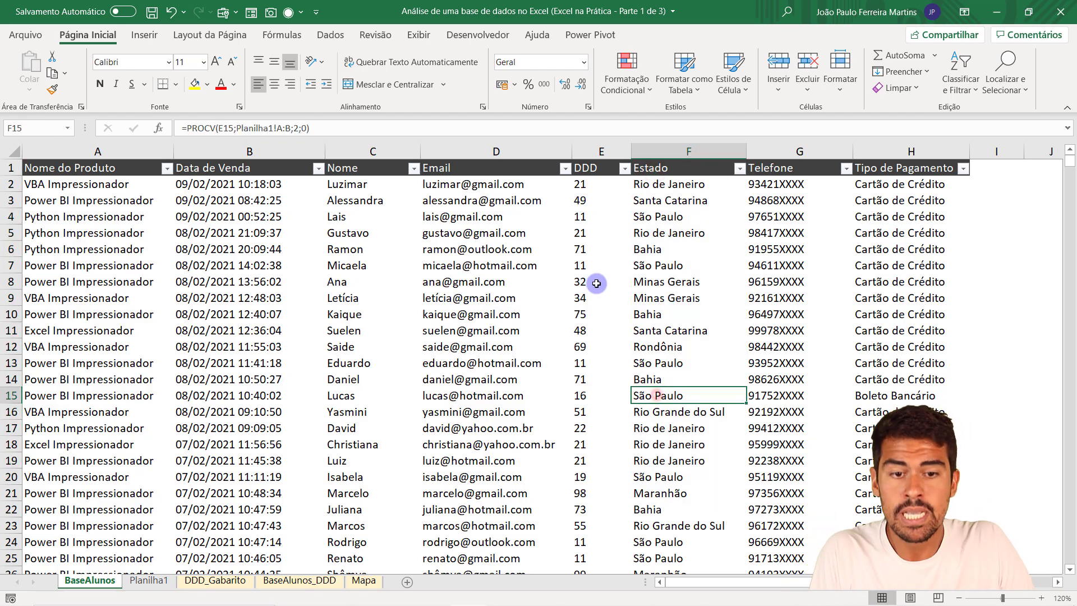
pyautogui.moveTo(685, 185); pyautogui.dragTo(681, 202)
pyautogui.scroll(-12, 664, 302)
pyautogui.scroll(12, 665, 302)
pyautogui.click(754, 248)
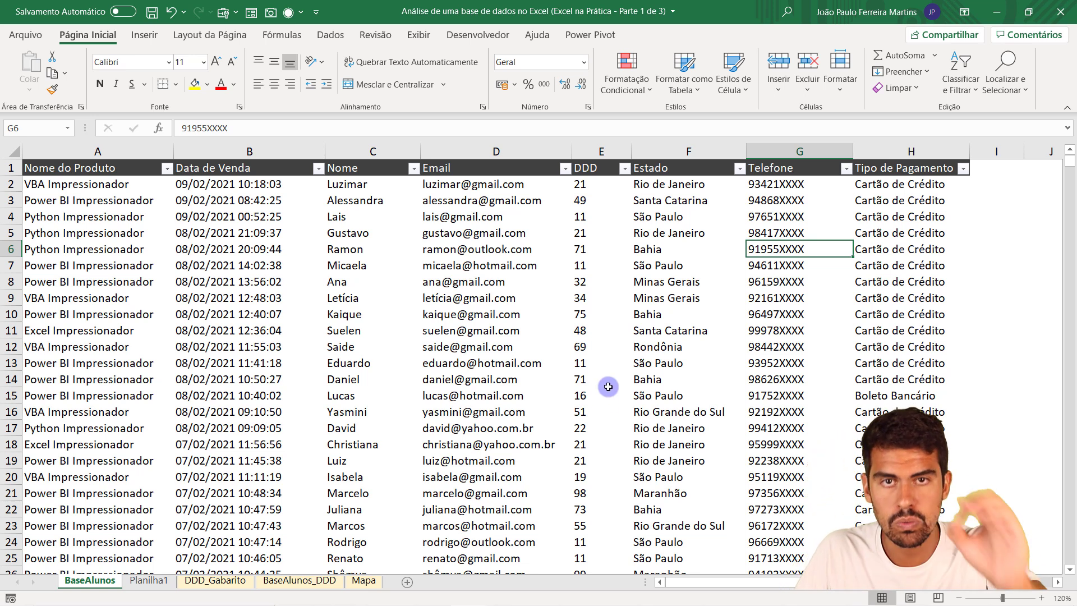
# Try selecting the whole student data range from cells in different columns, clearing the selection each time
pyautogui.hotkey('ctrl', 't')
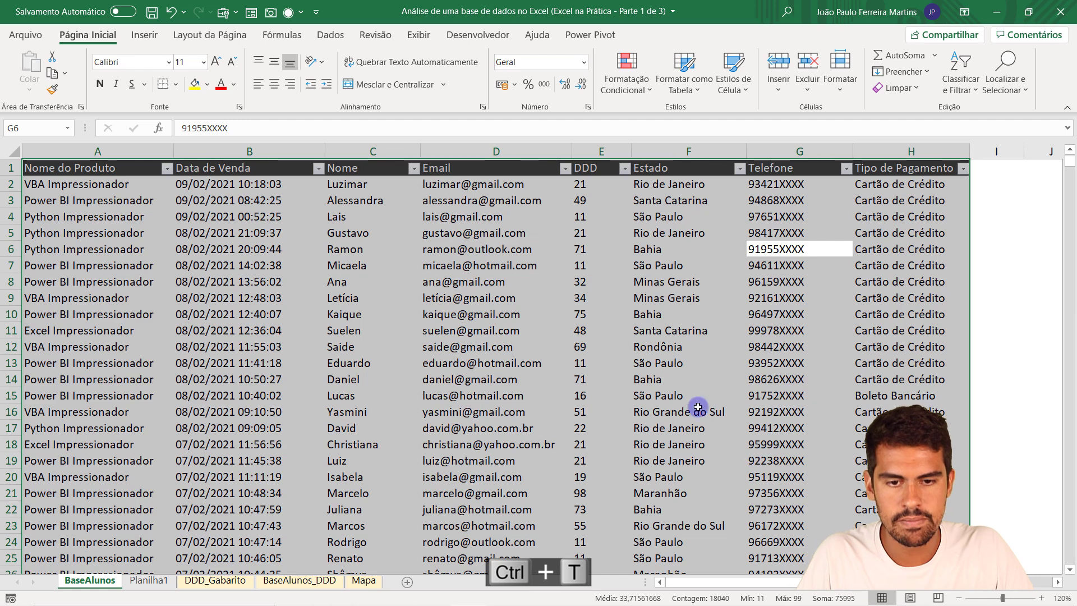
pyautogui.click(318, 290)
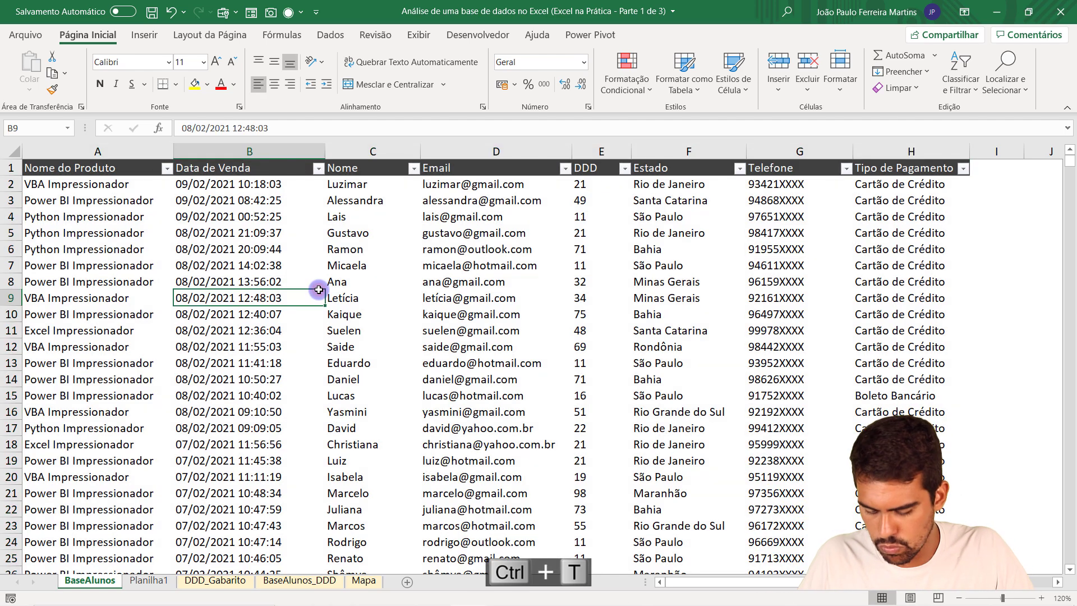
pyautogui.hotkey('ctrl', 't')
pyautogui.click(446, 231)
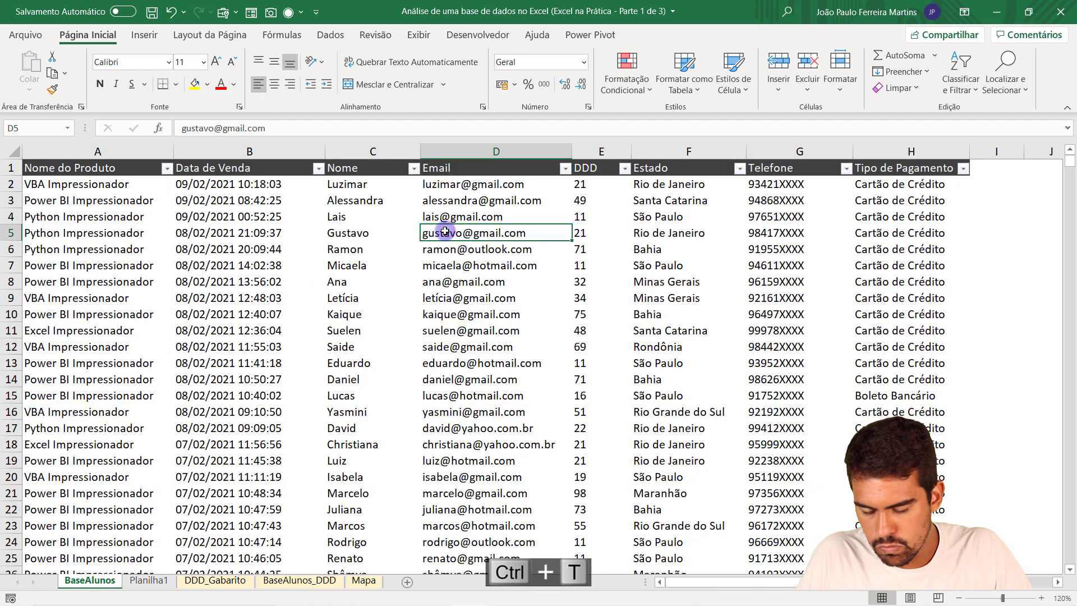
pyautogui.hotkey('ctrl', 't')
pyautogui.click(519, 332)
pyautogui.click(160, 314)
pyautogui.click(139, 249)
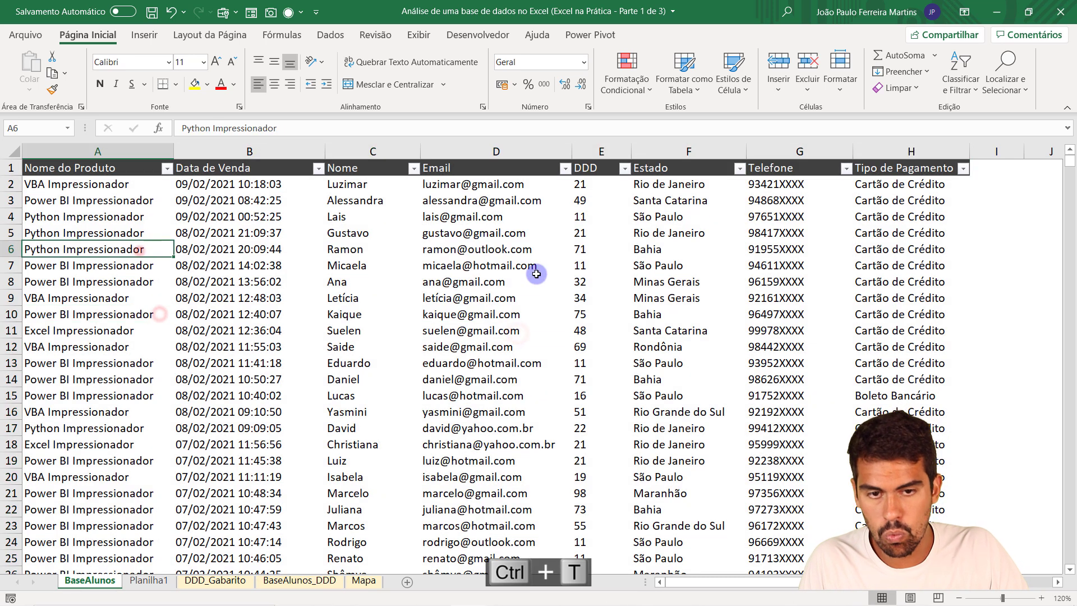
pyautogui.click(516, 280)
pyautogui.click(698, 371)
pyautogui.click(433, 380)
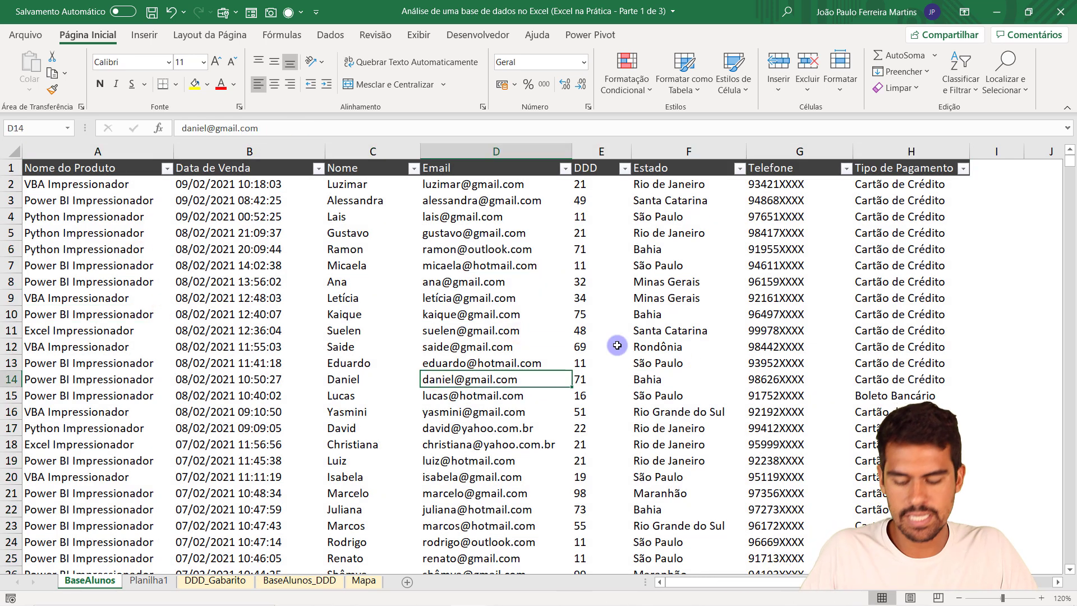
# Select the whole student data range and create a pivot table from it on a new worksheet
pyautogui.hotkey('ctrl', 't')
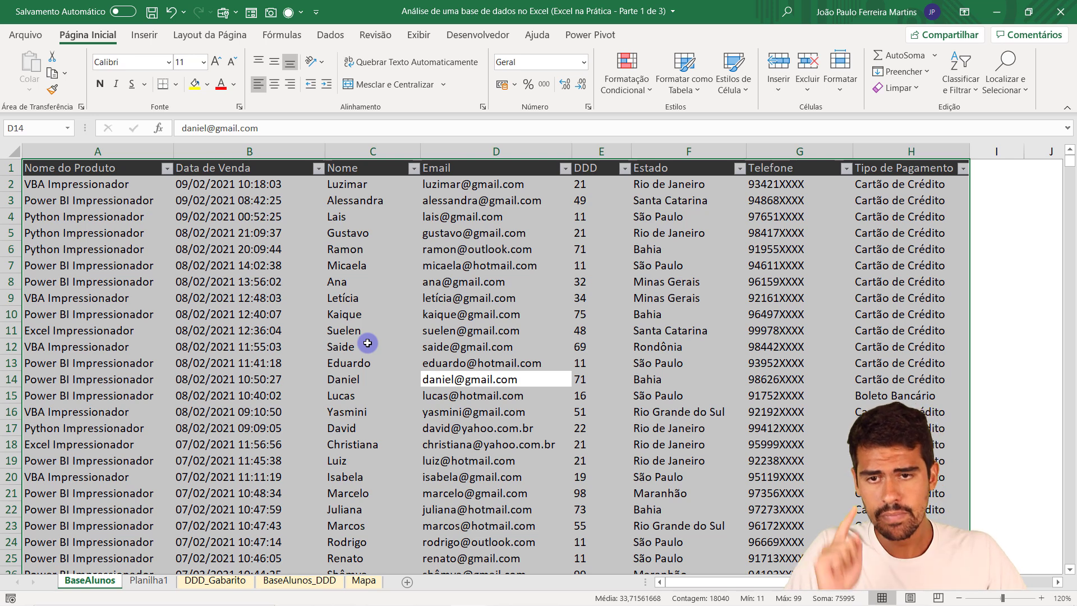
pyautogui.click(145, 36)
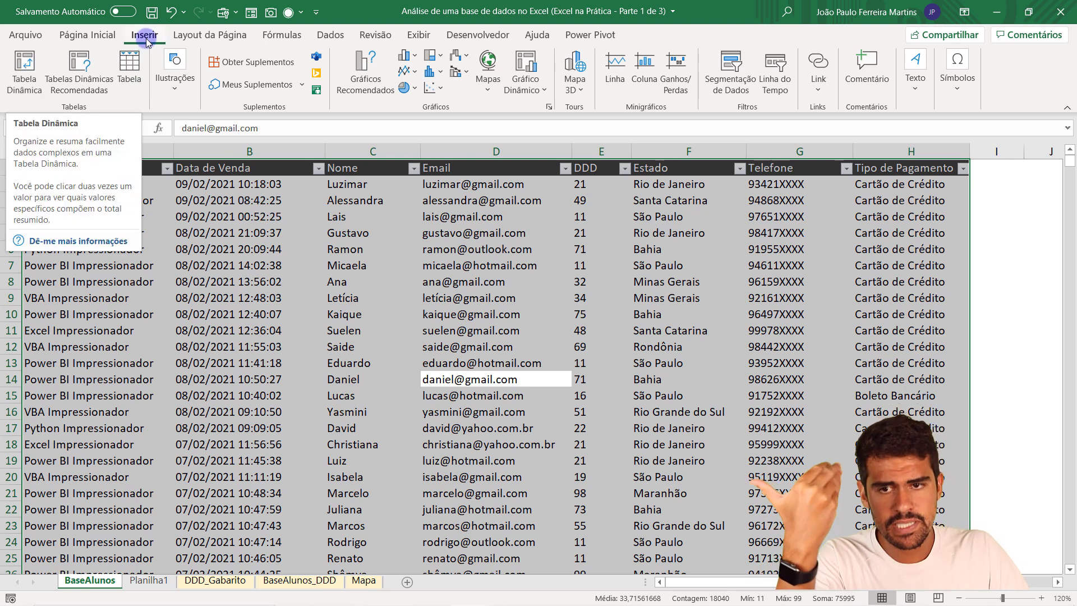
pyautogui.click(100, 37)
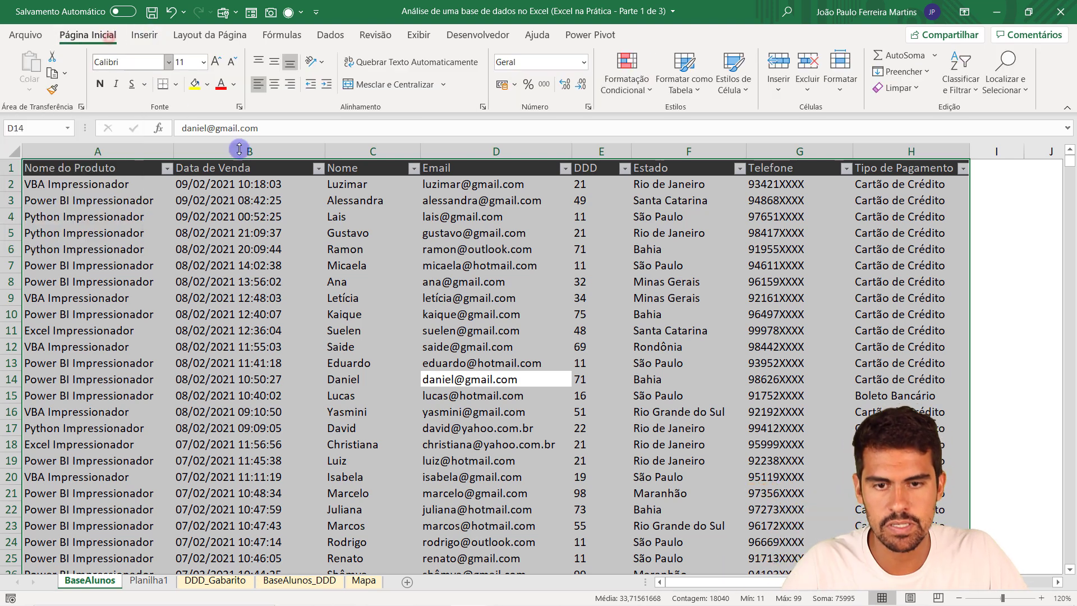
pyautogui.click(454, 311)
pyautogui.hotkey('ctrl', 't')
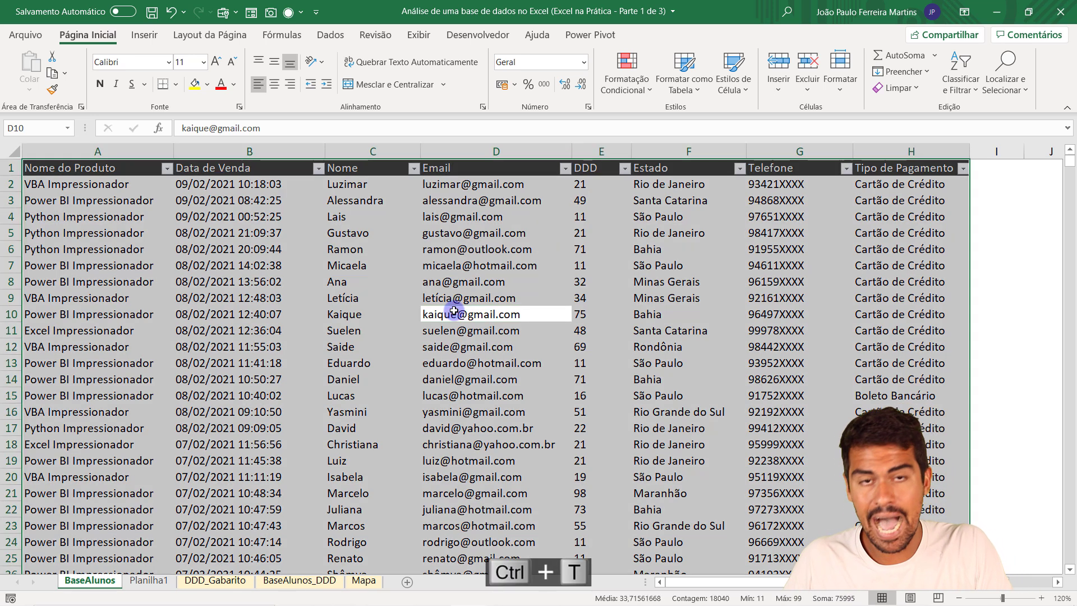
pyautogui.press('alt')
pyautogui.press('v')
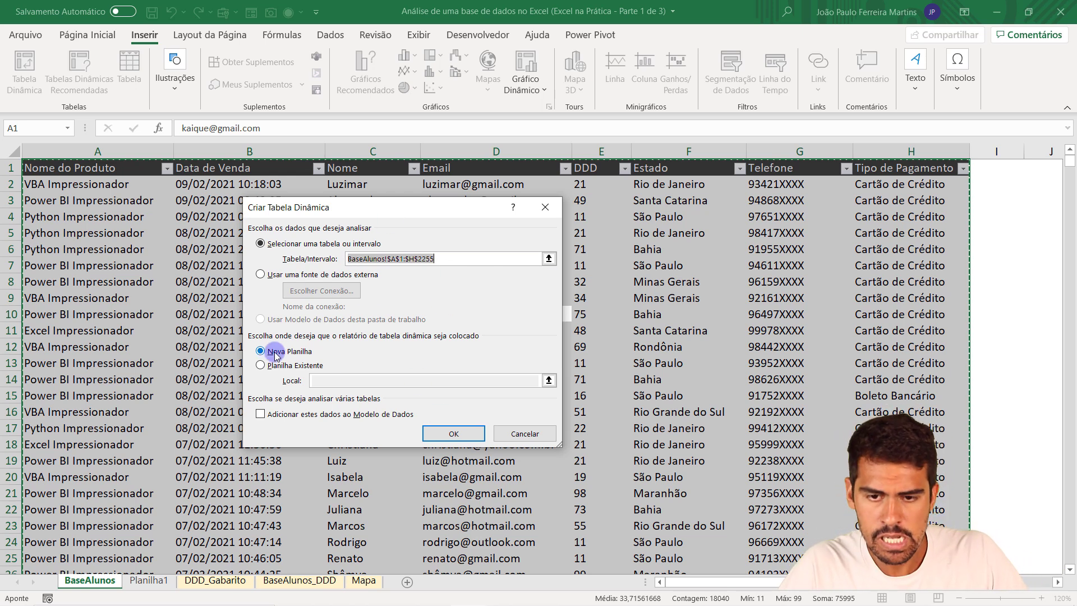
pyautogui.click(443, 434)
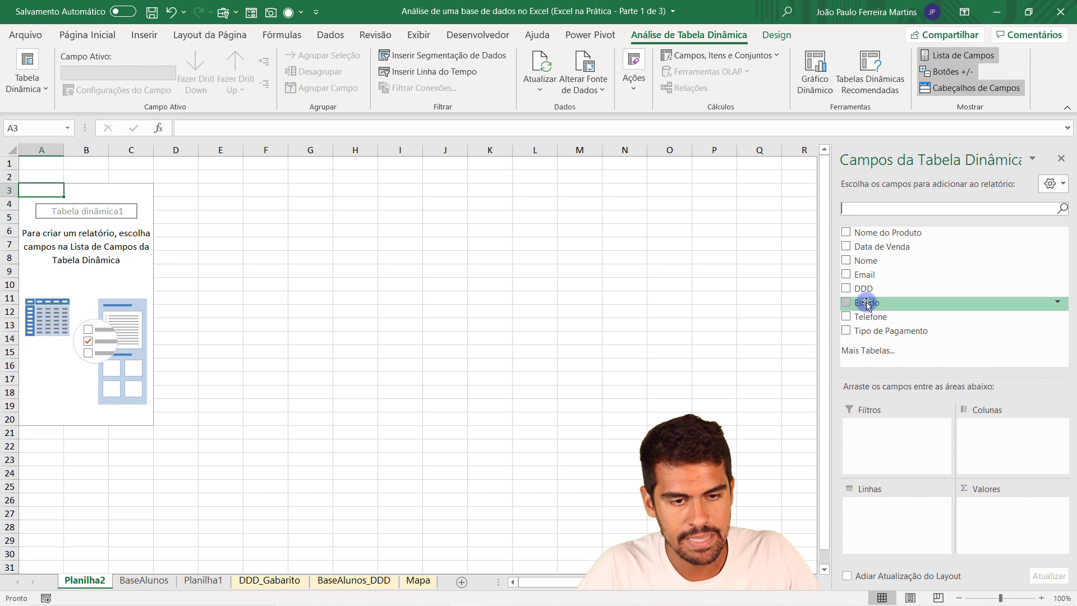
# Add the Estado field to the pivot table's rows and look through the list of states
pyautogui.moveTo(870, 303); pyautogui.dragTo(887, 516)
pyautogui.moveTo(40, 205); pyautogui.dragTo(43, 540)
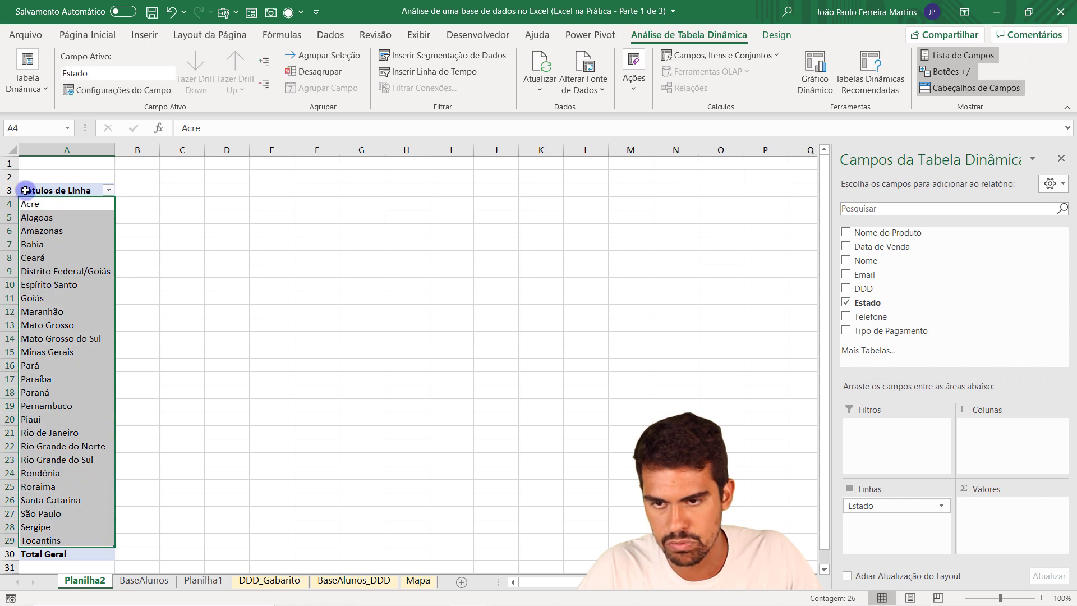
pyautogui.moveTo(32, 203); pyautogui.dragTo(36, 536)
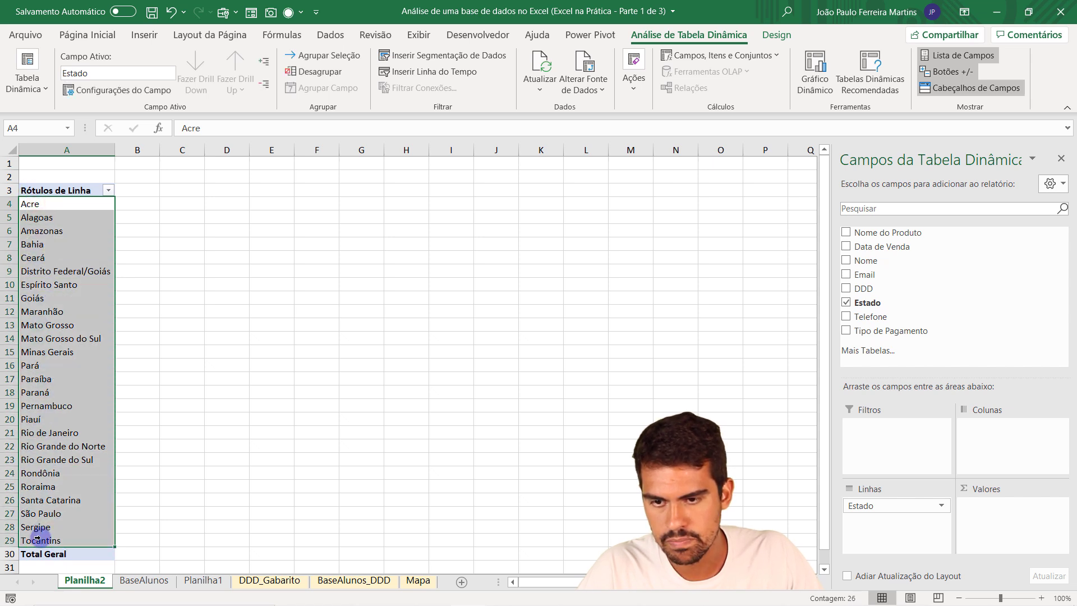
pyautogui.click(99, 269)
# Add Estado to the pivot table's values as a count and look over the figures for all states
pyautogui.moveTo(896, 332); pyautogui.dragTo(1004, 530)
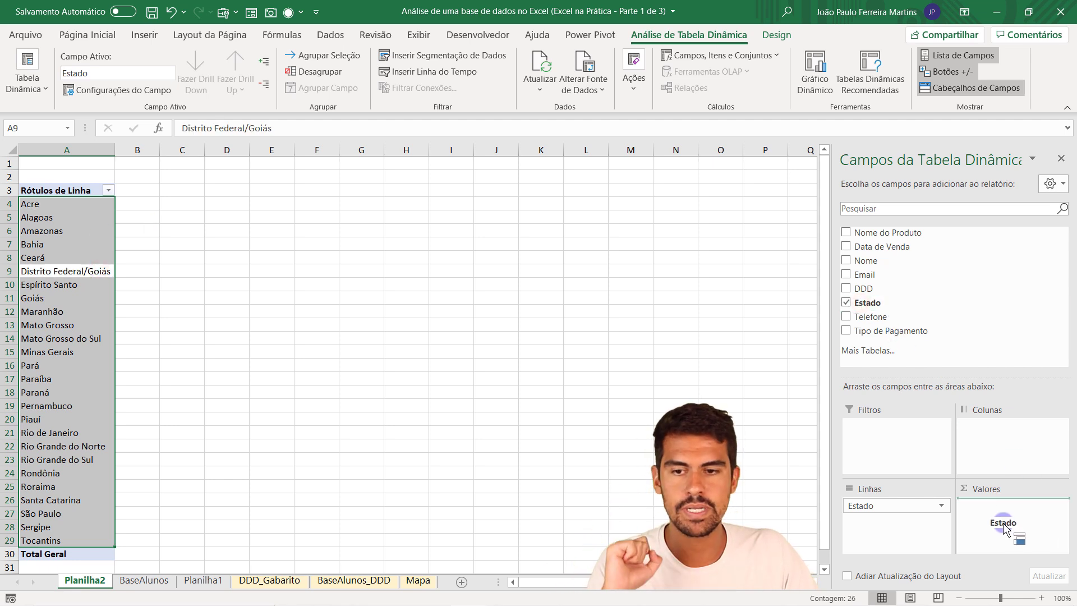
pyautogui.moveTo(1004, 530); pyautogui.dragTo(1004, 531)
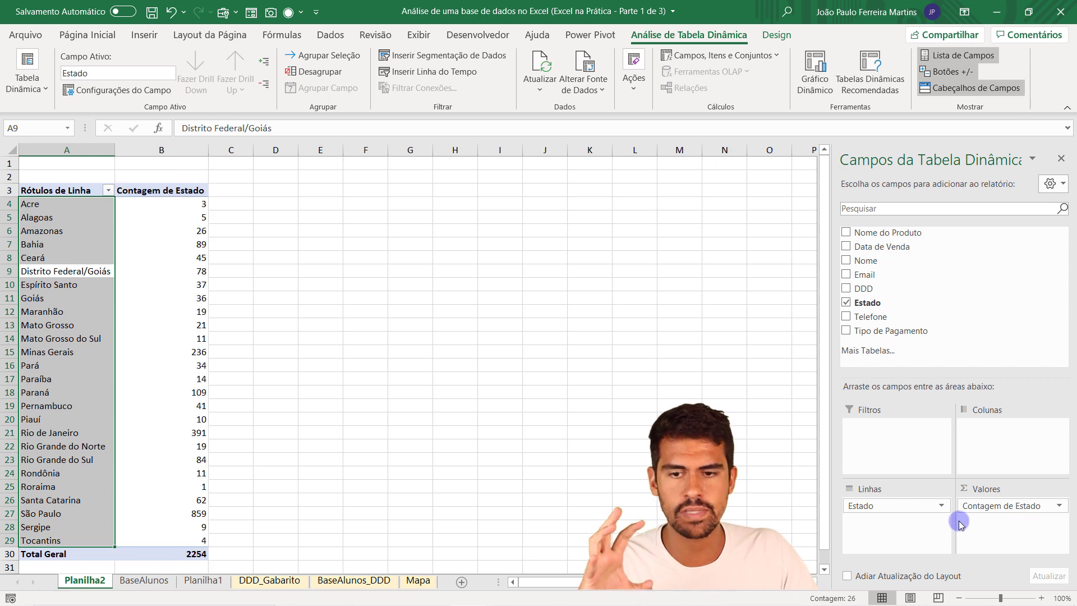
pyautogui.moveTo(172, 201); pyautogui.dragTo(168, 541)
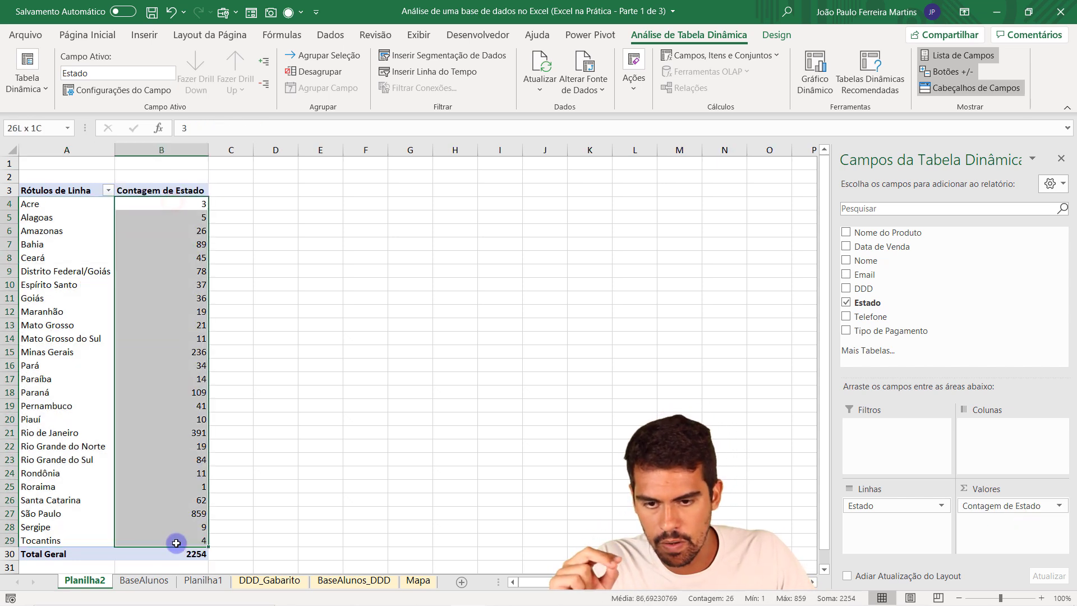
pyautogui.moveTo(184, 201); pyautogui.dragTo(180, 539)
pyautogui.moveTo(180, 198); pyautogui.dragTo(201, 513)
pyautogui.click(192, 462)
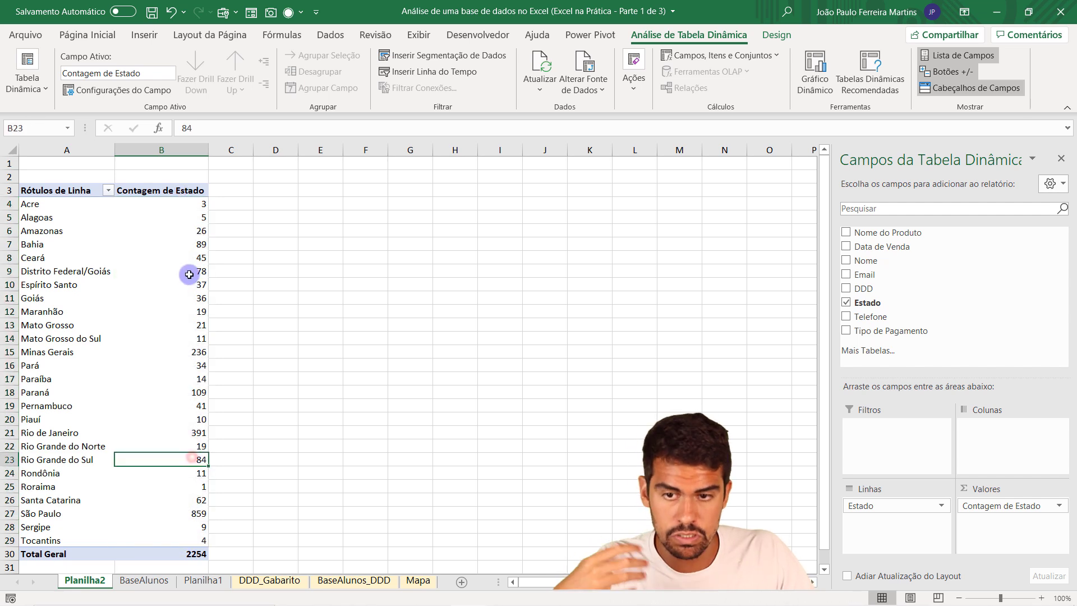
# Read the pivot table counts for Acre, Alagoas and Amazonas, and check the grand total
pyautogui.click(31, 203)
pyautogui.click(191, 203)
pyautogui.click(35, 219)
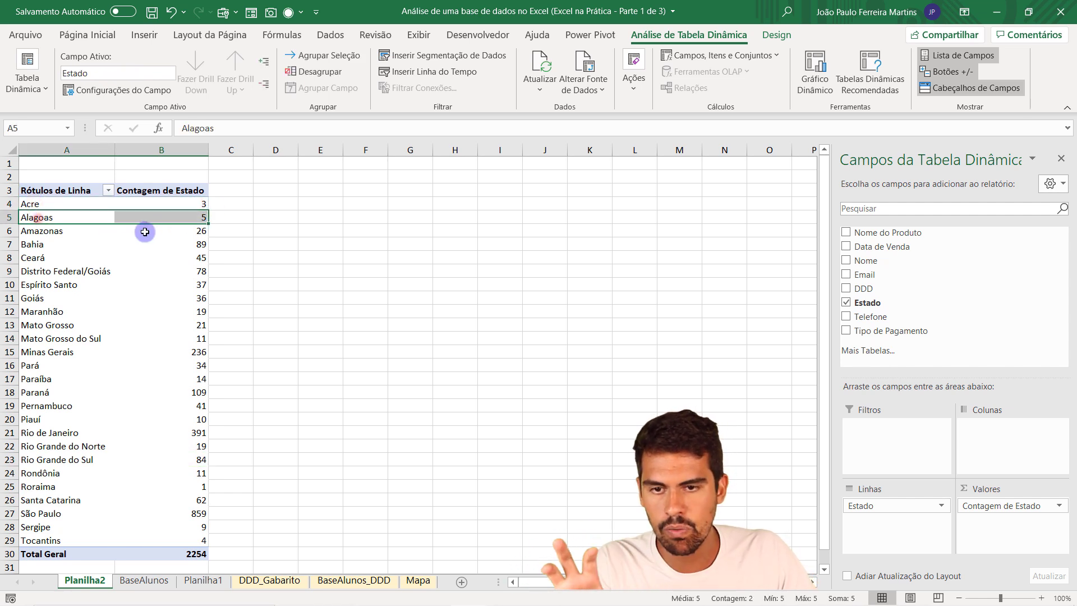
pyautogui.click(178, 217)
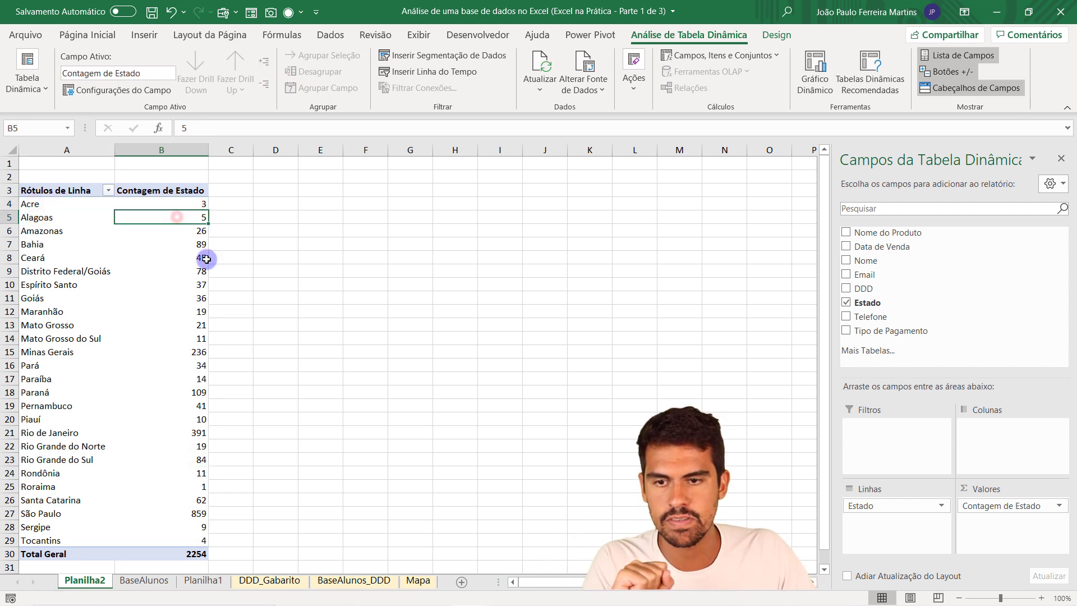
pyautogui.click(60, 233)
pyautogui.click(191, 231)
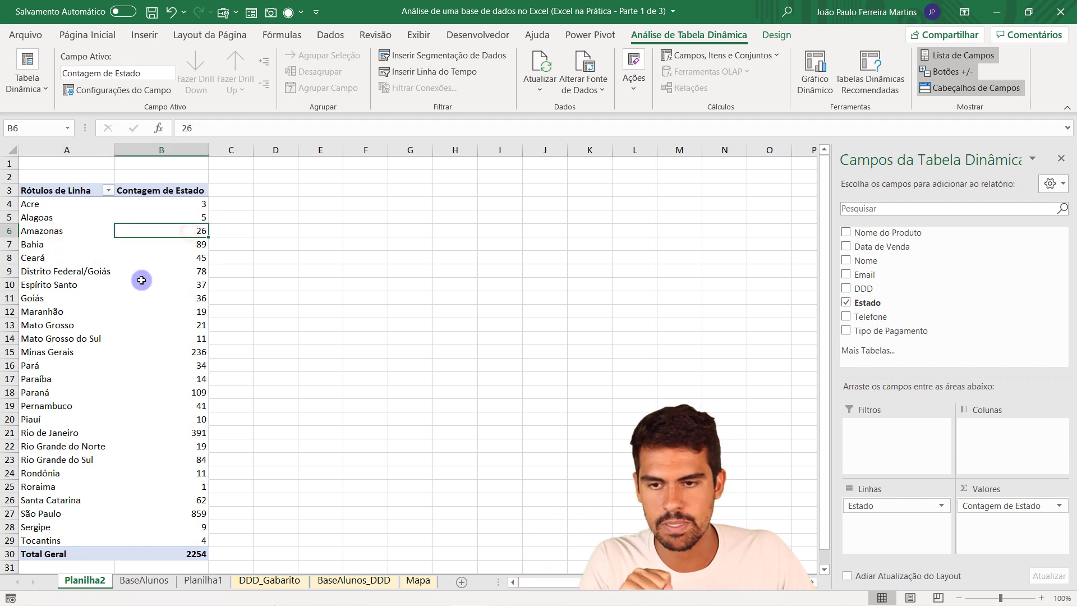
pyautogui.click(195, 553)
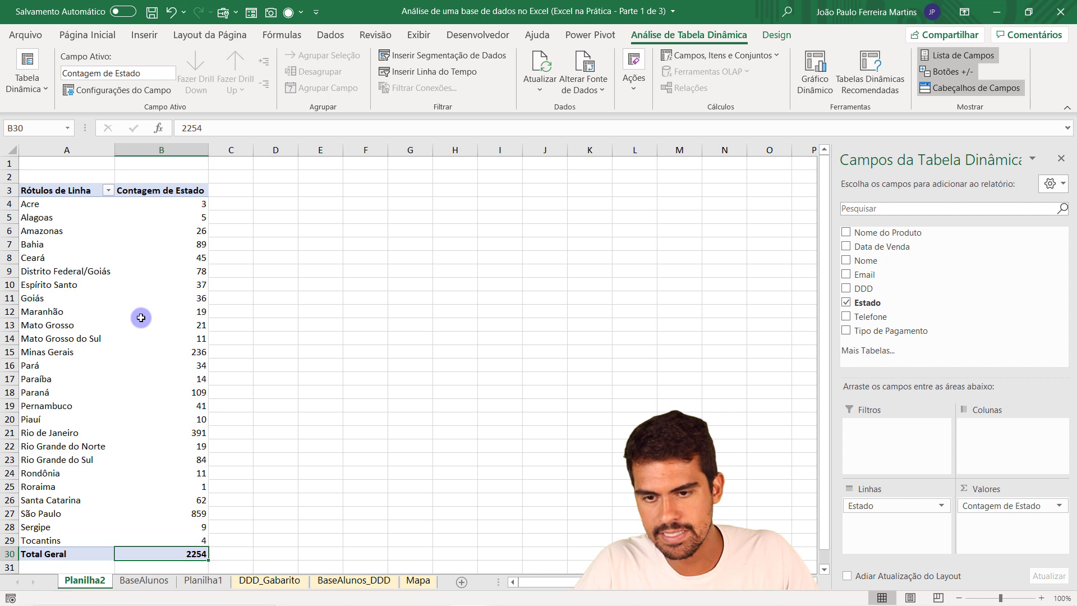
pyautogui.click(143, 349)
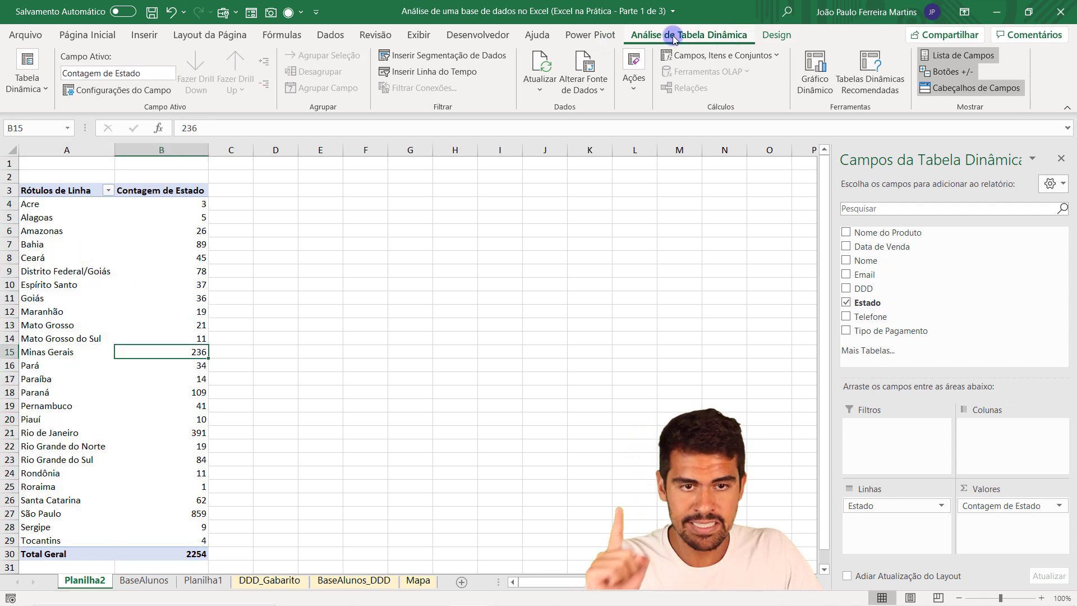
# Insert a slicer for the Estado field and place it beside the pivot table
pyautogui.click(452, 56)
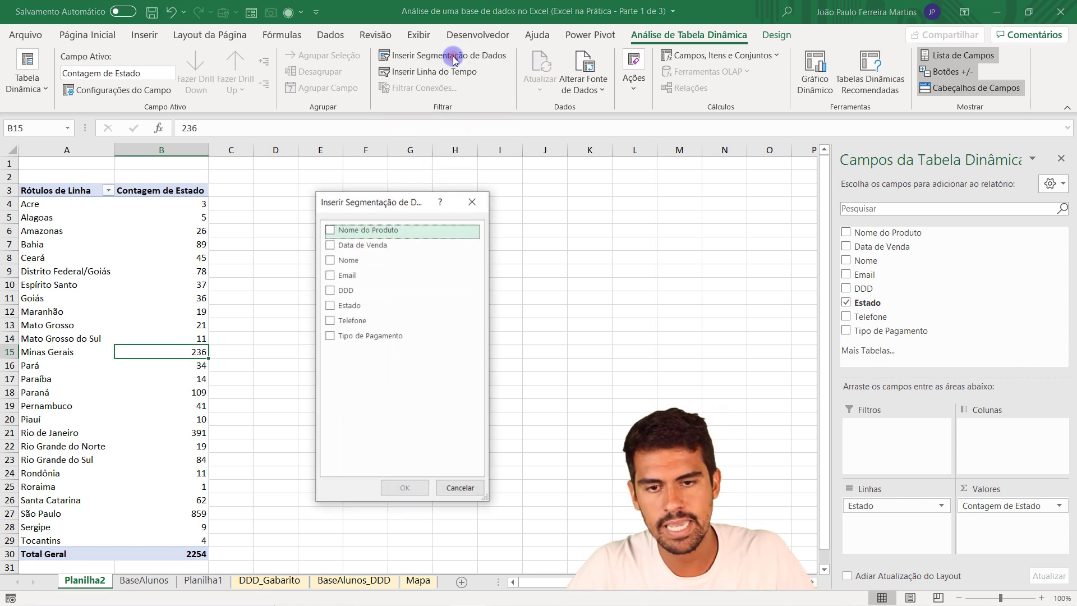
pyautogui.click(330, 306)
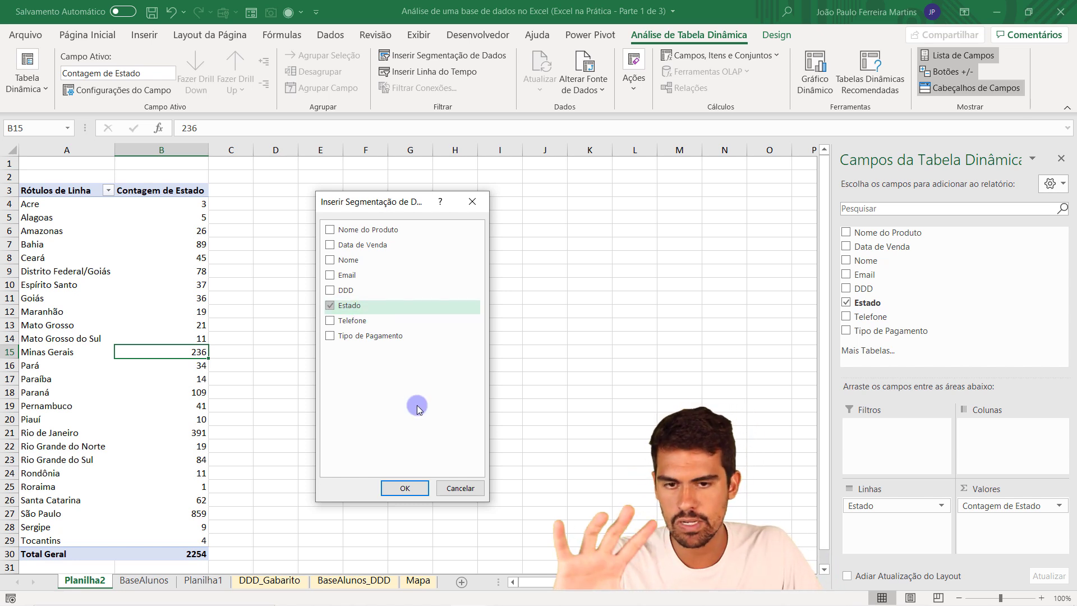
pyautogui.click(404, 488)
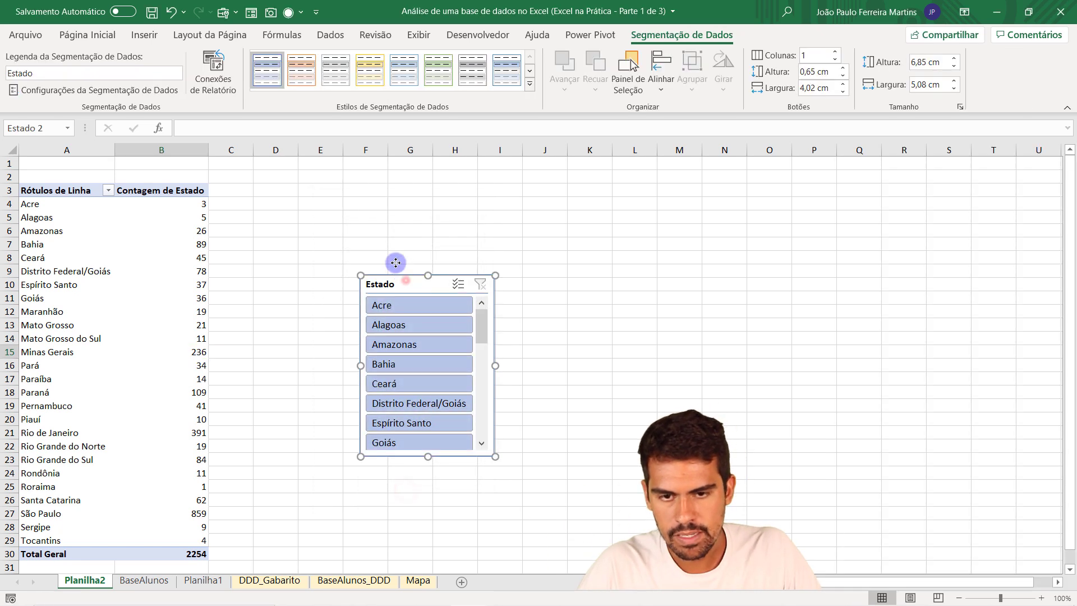
pyautogui.moveTo(395, 263); pyautogui.dragTo(354, 211)
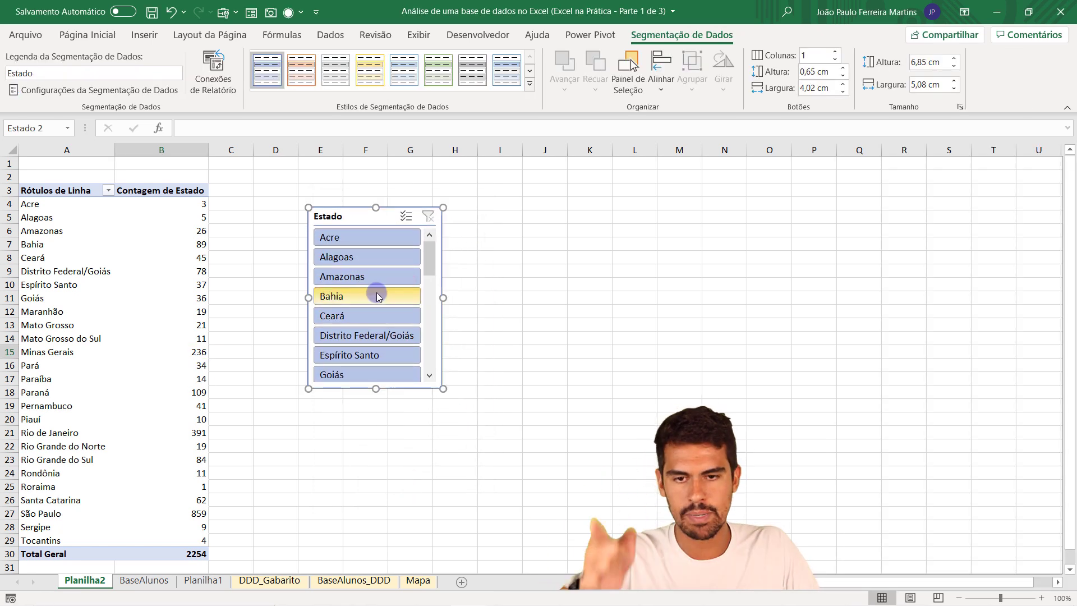
# Filter the pivot table with the Estado slicer by Amazonas and by Rio de Janeiro, checking the count for each
pyautogui.click(360, 278)
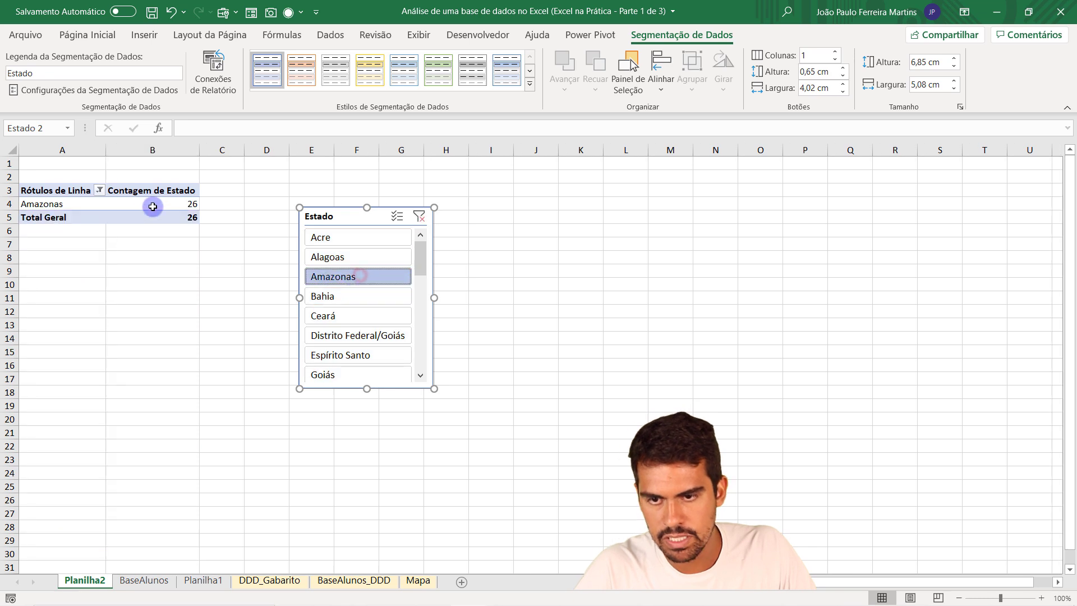
pyautogui.click(181, 204)
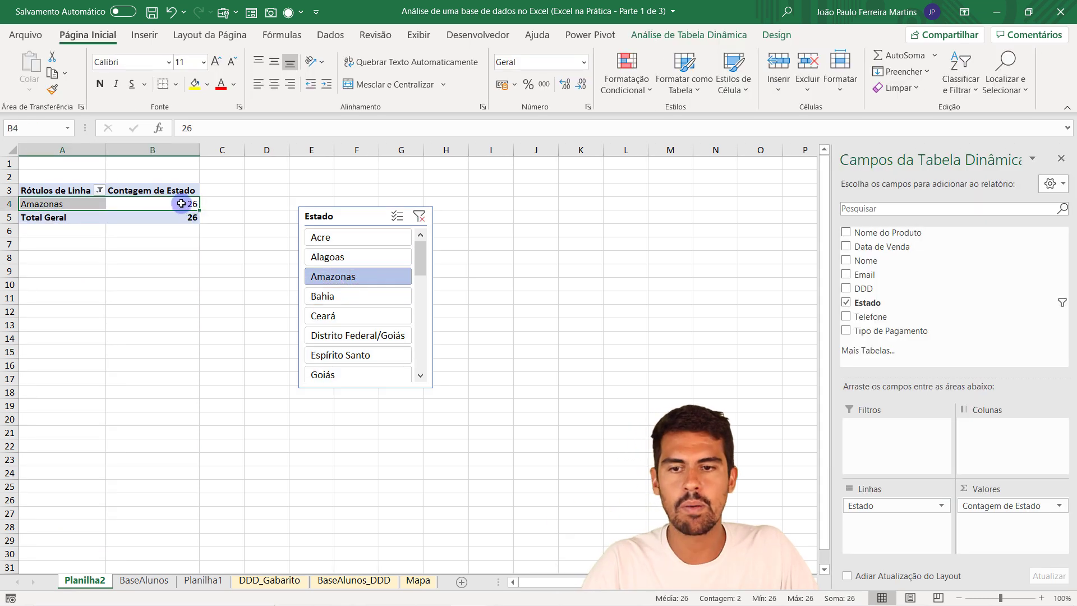
pyautogui.moveTo(418, 272); pyautogui.dragTo(426, 328)
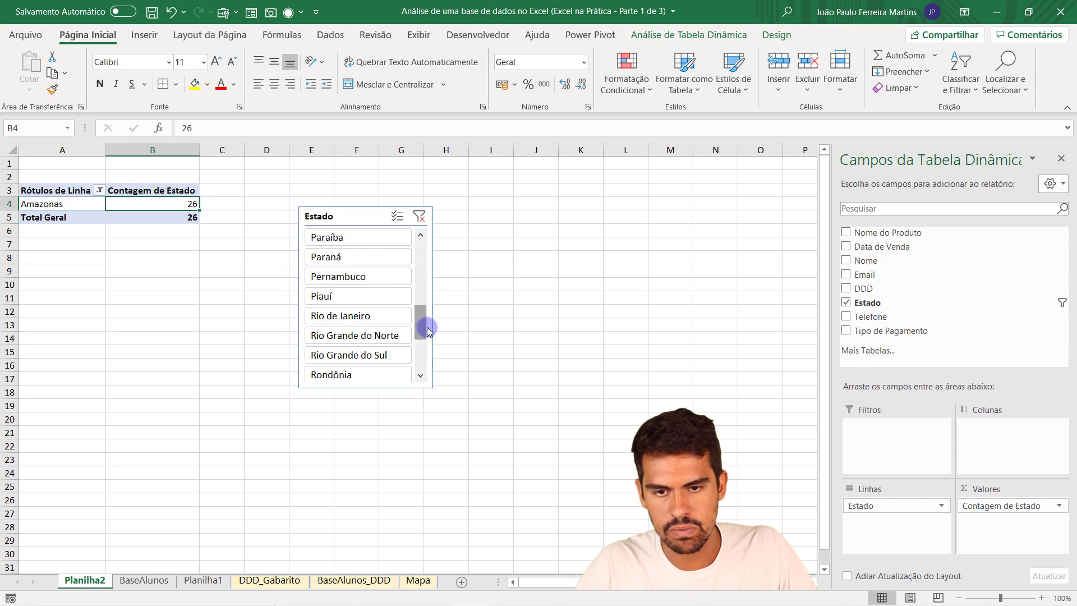
pyautogui.click(360, 312)
pyautogui.moveTo(80, 206); pyautogui.dragTo(132, 203)
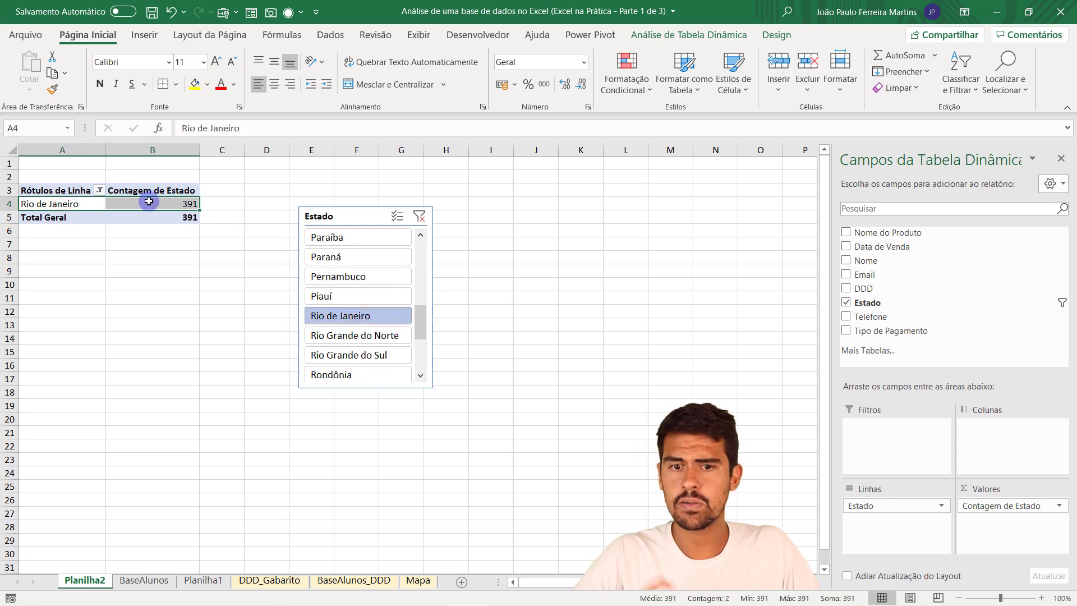
# Filter the pivot table by Piauí with the Estado slicer and move the slicer directly below the pivot table
pyautogui.click(323, 297)
pyautogui.moveTo(422, 328); pyautogui.dragTo(421, 306)
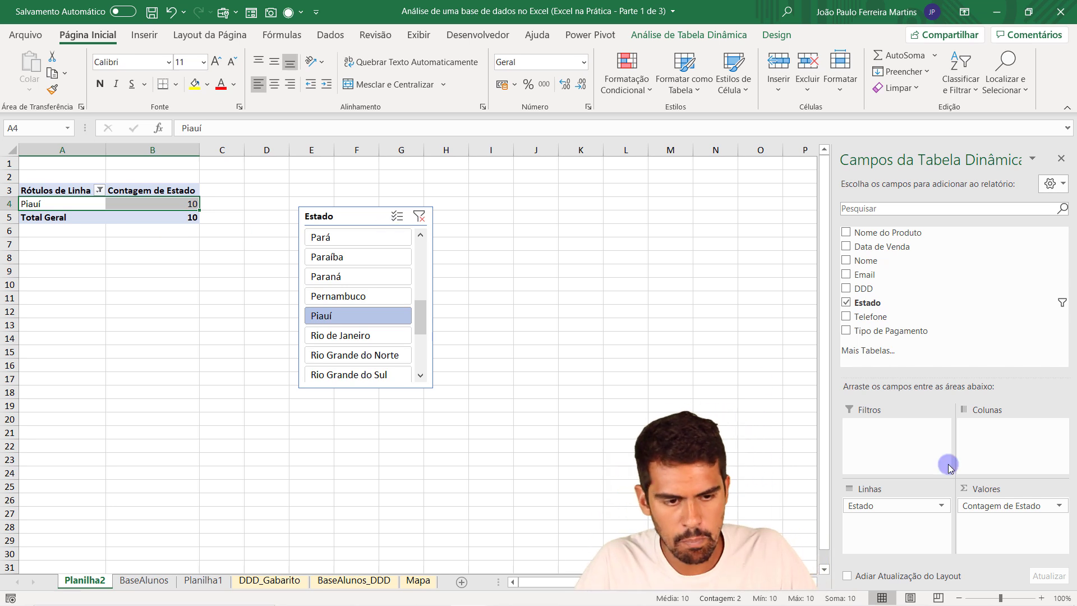
pyautogui.click(1042, 597)
pyautogui.click(1042, 598)
pyautogui.click(1043, 597)
pyautogui.click(1043, 597)
pyautogui.moveTo(522, 236); pyautogui.dragTo(144, 278)
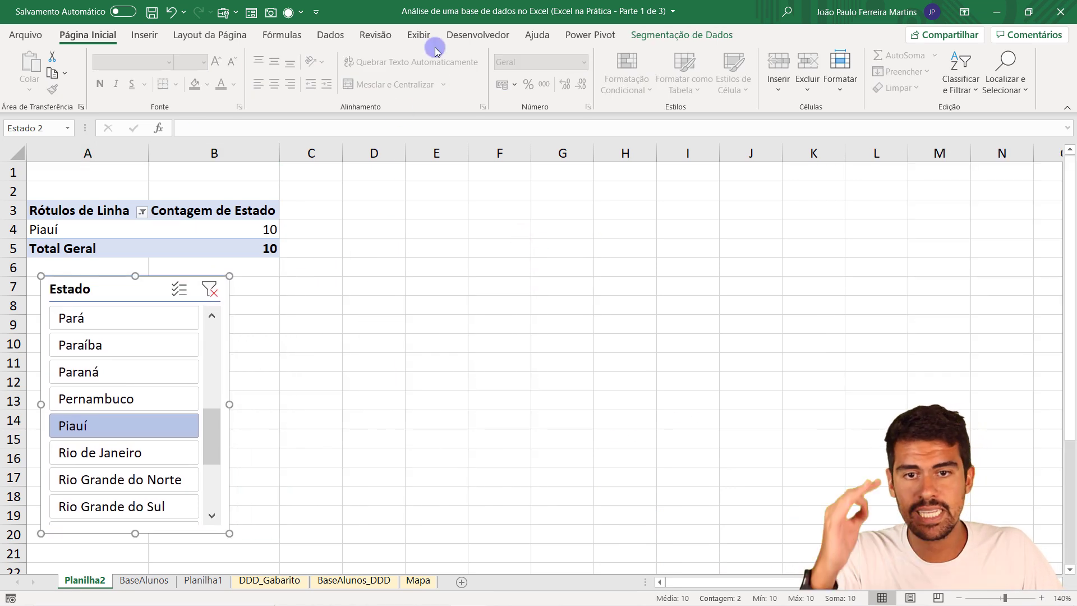
# Hide the worksheet gridlines and widen the Estado slicer to about the width of the pivot table
pyautogui.click(420, 35)
pyautogui.click(493, 86)
pyautogui.click(492, 87)
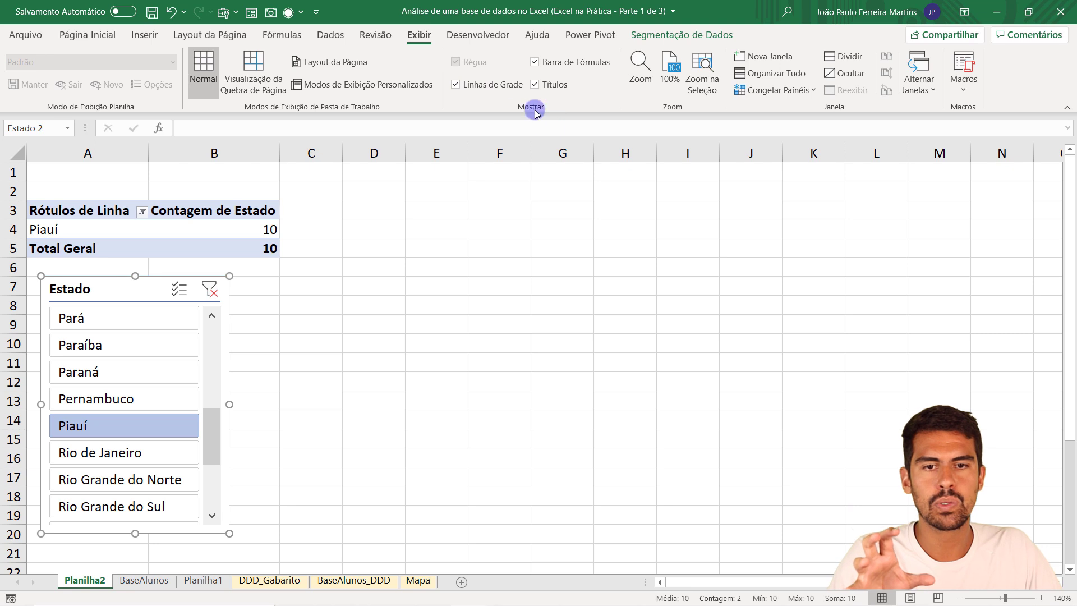
pyautogui.click(503, 87)
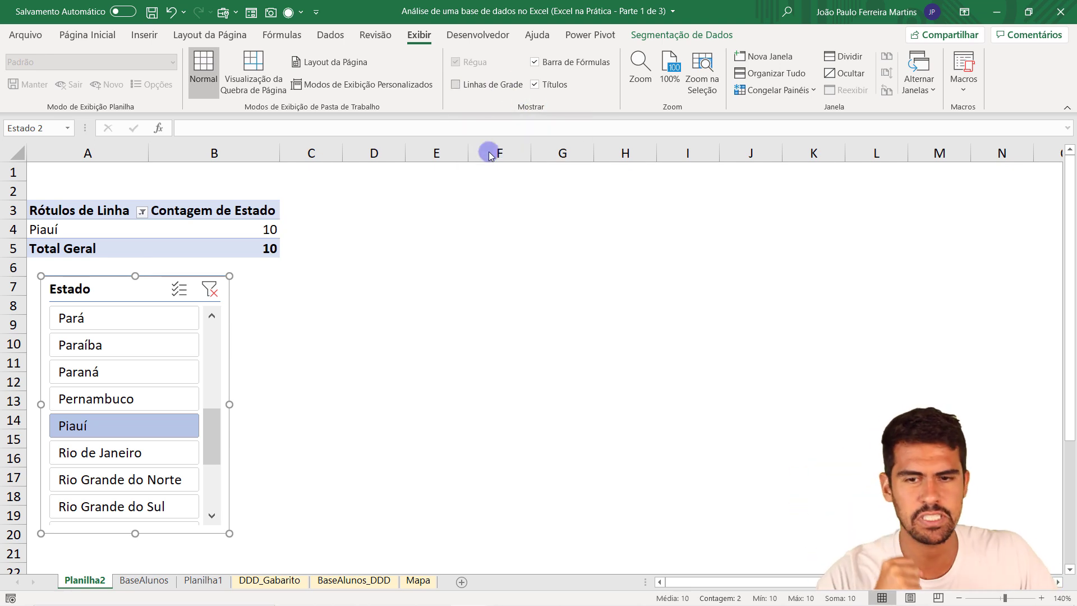
pyautogui.moveTo(229, 402); pyautogui.dragTo(281, 393)
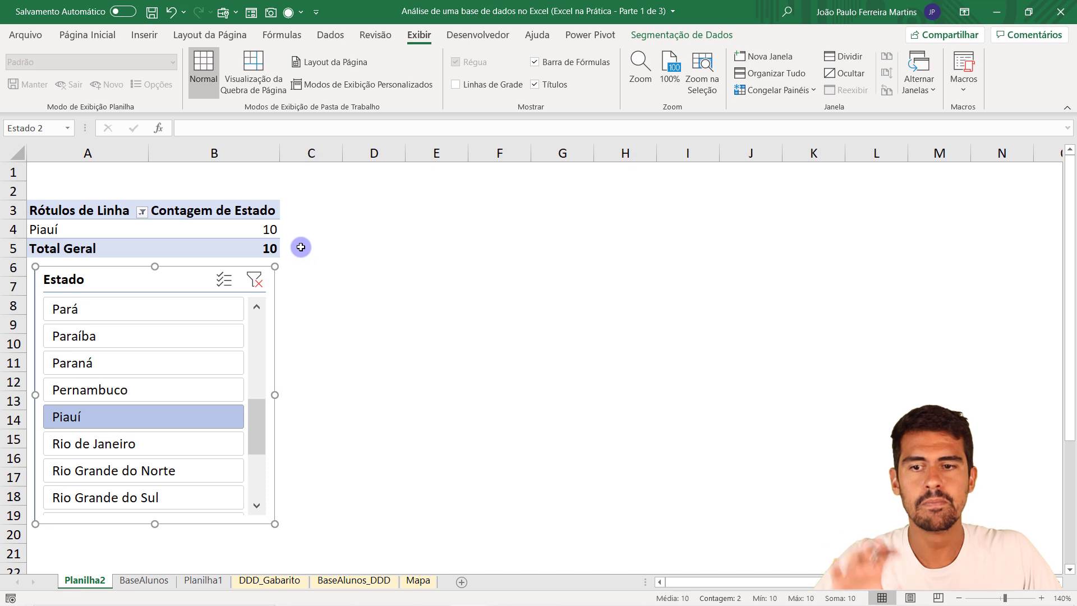
# Enter the formula =A4 in cell A1 to link it to the pivot table's state name
pyautogui.click(110, 172)
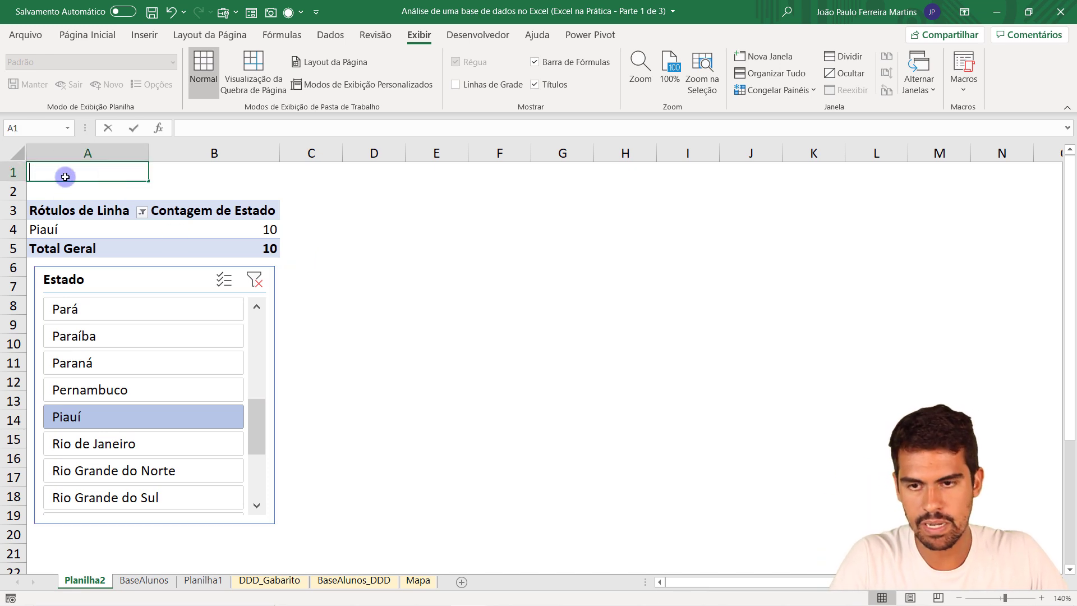
pyautogui.write('=')
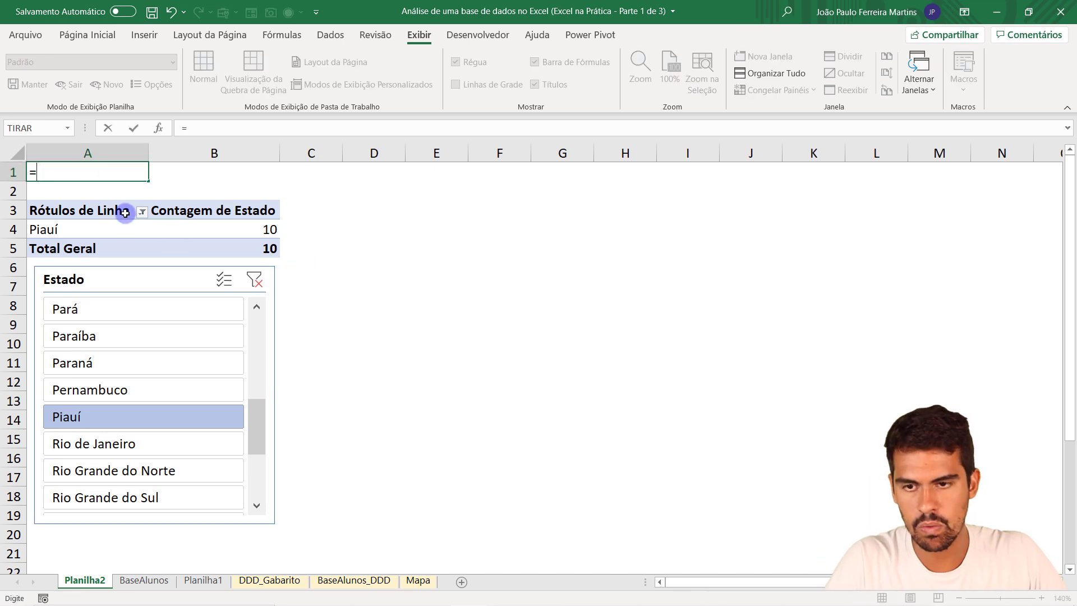
pyautogui.click(66, 229)
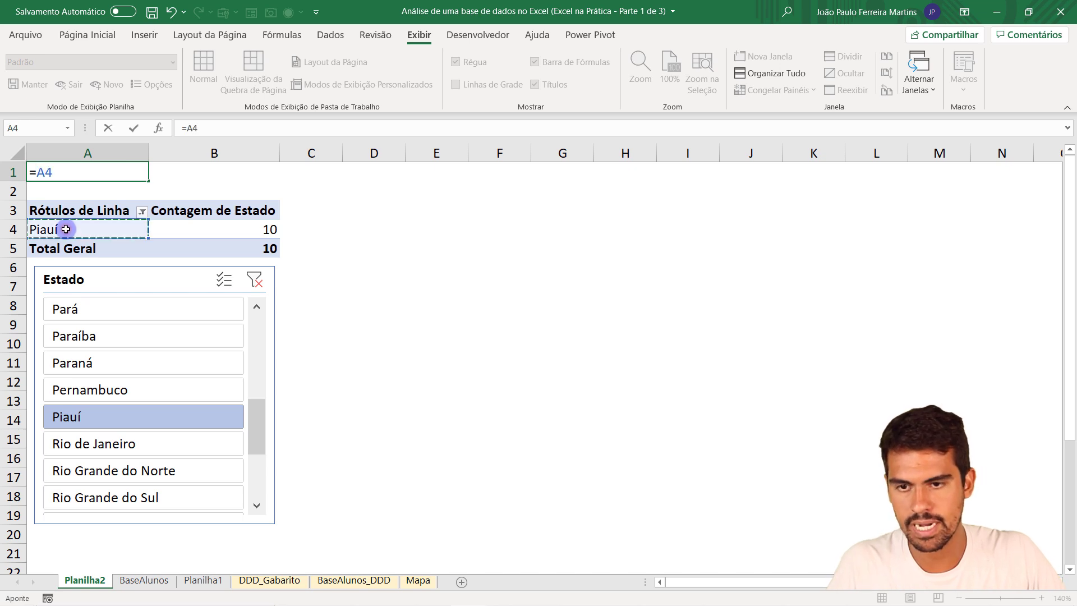
pyautogui.press('BackSpace')
pyautogui.press('BackSpace')
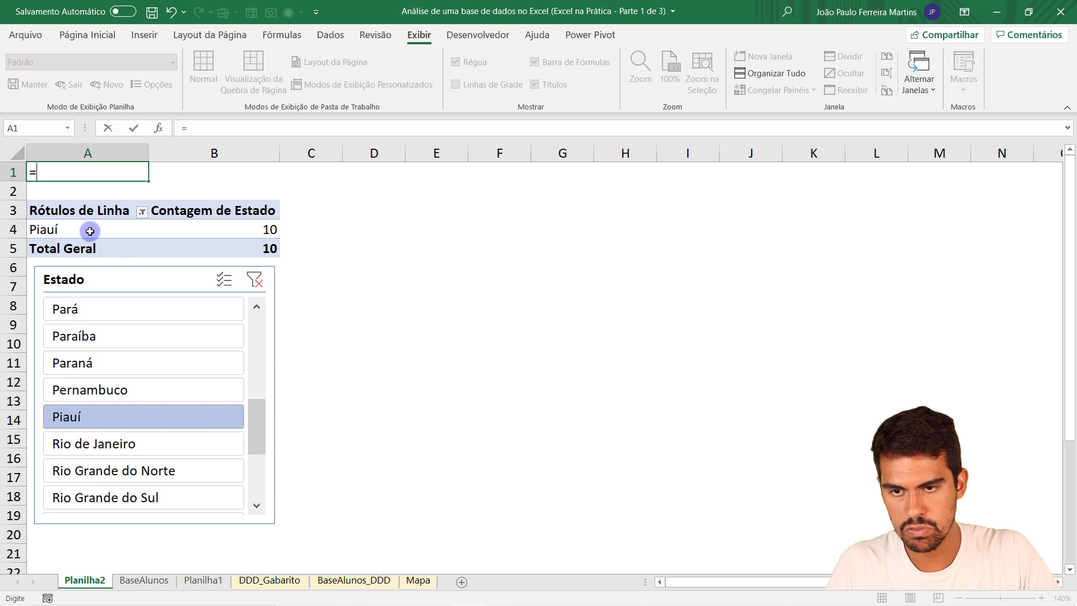
pyautogui.click(90, 231)
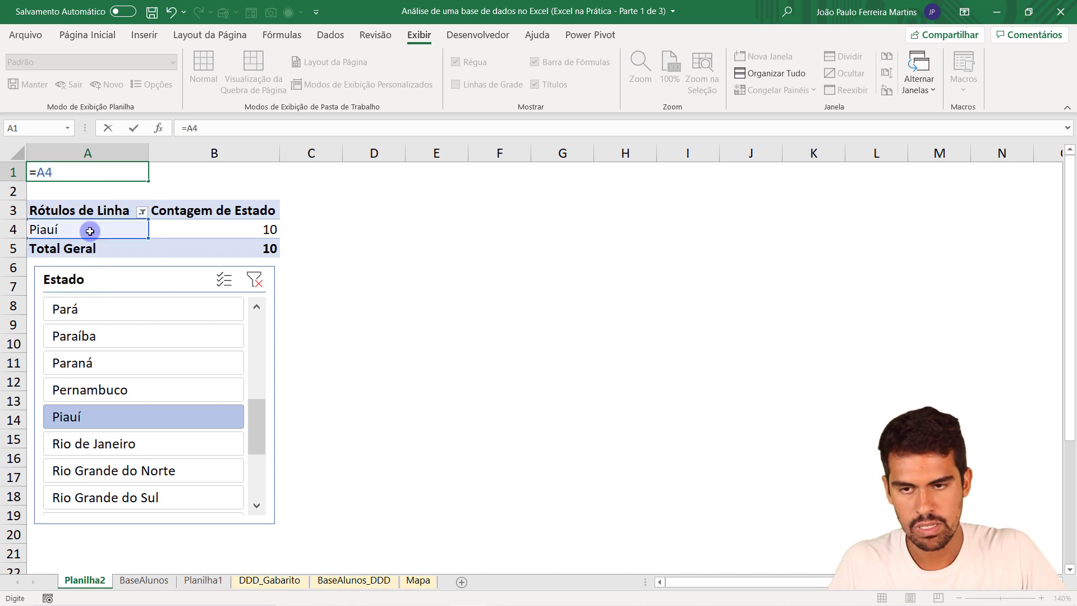
pyautogui.press('Return')
pyautogui.click(108, 169)
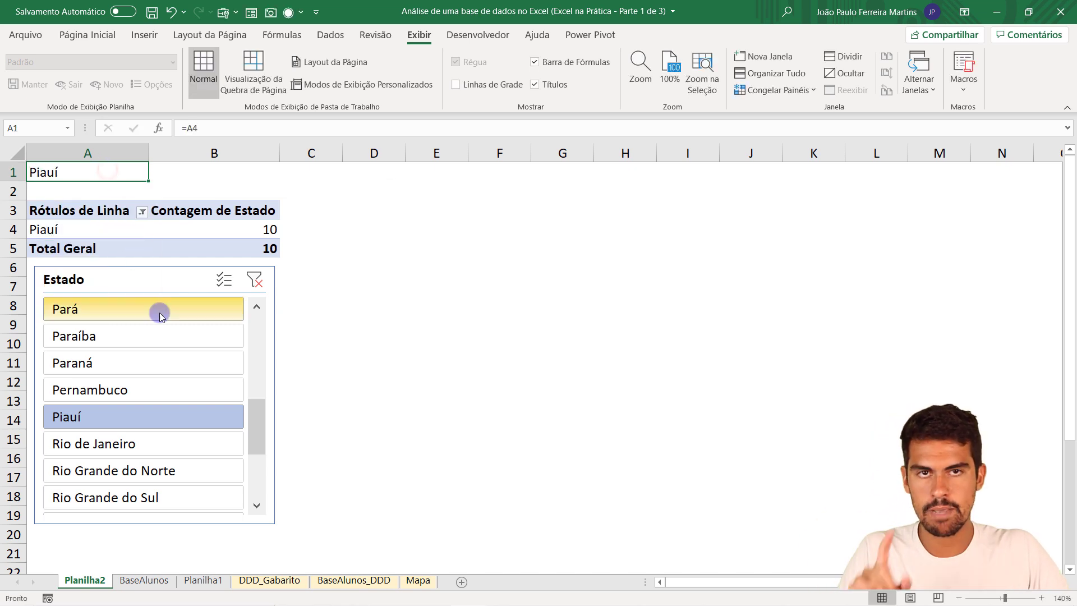
# Test the link in A1 by filtering the slicer by Paraíba, Rio Grande do Sul and Espírito Santo
pyautogui.click(93, 341)
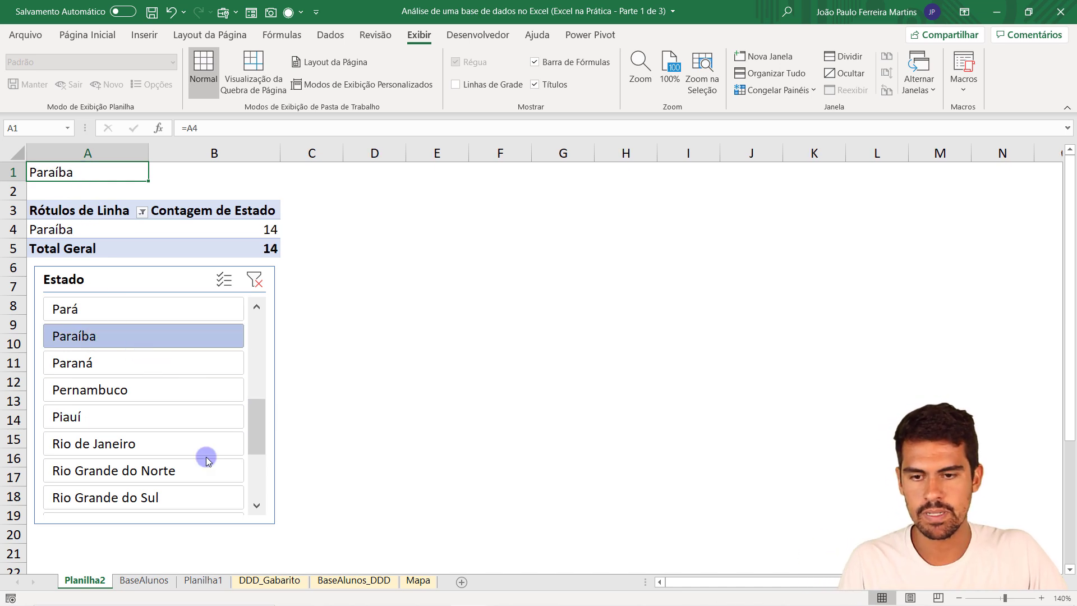
pyautogui.click(118, 498)
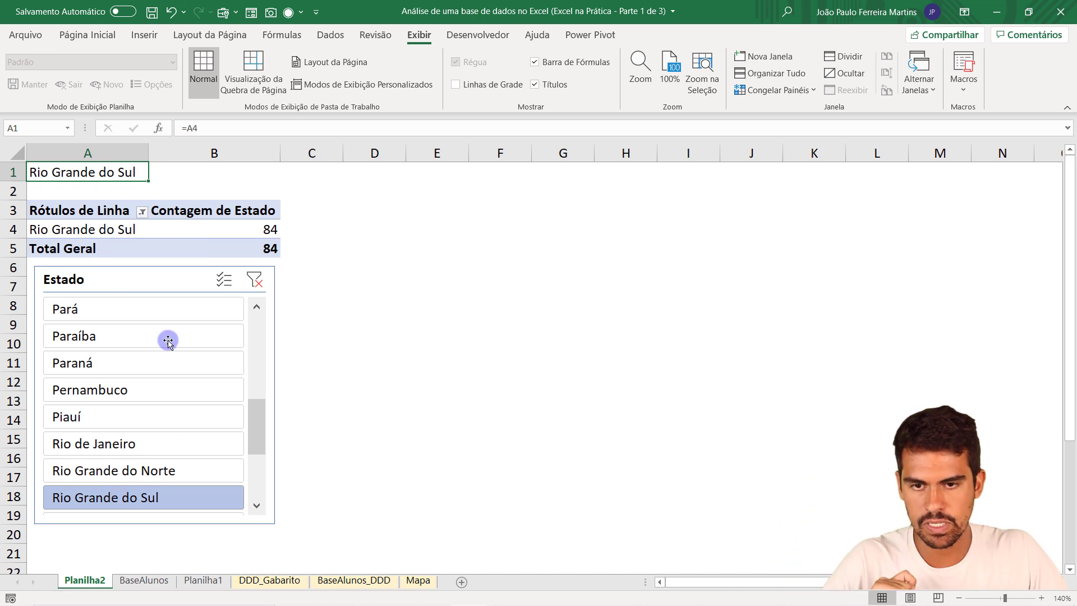
pyautogui.moveTo(246, 443); pyautogui.dragTo(256, 364)
pyautogui.click(120, 337)
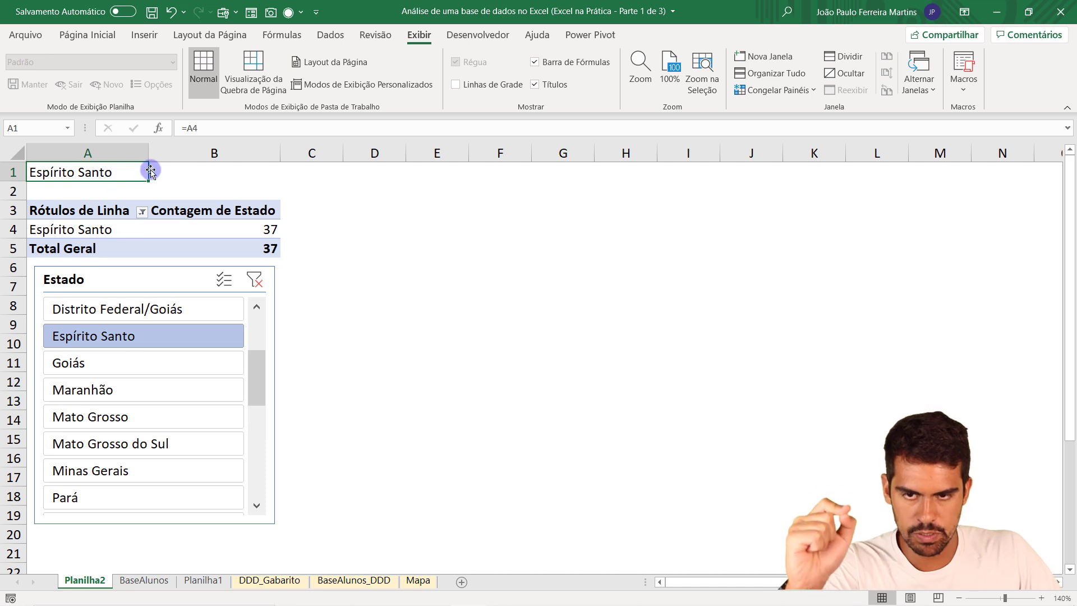
# Fill the formula from A1 across to B1 and check B1's reference to the state count
pyautogui.click(187, 175)
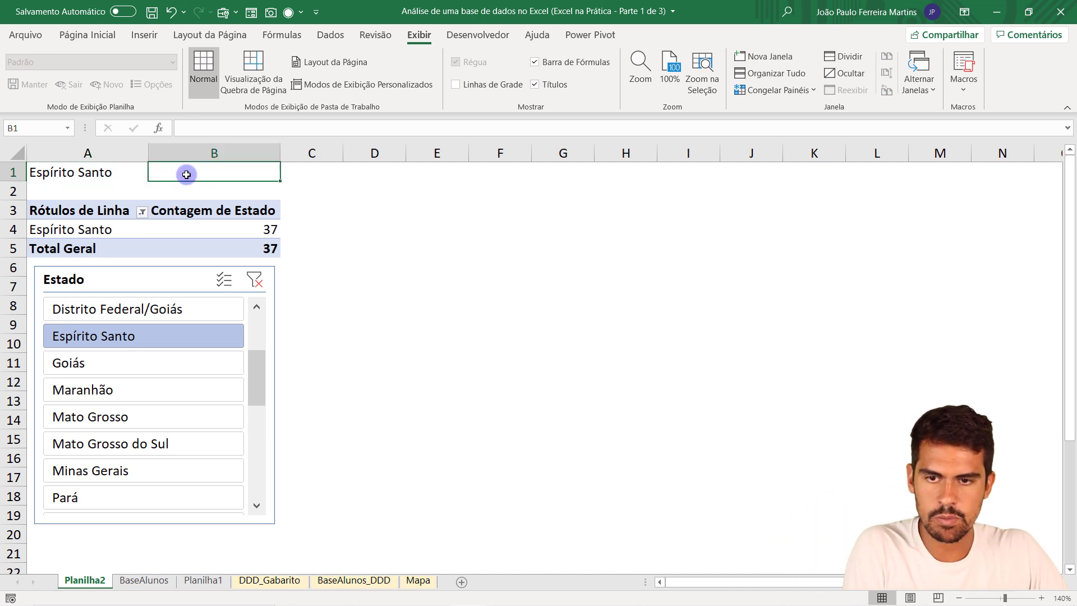
pyautogui.click(119, 164)
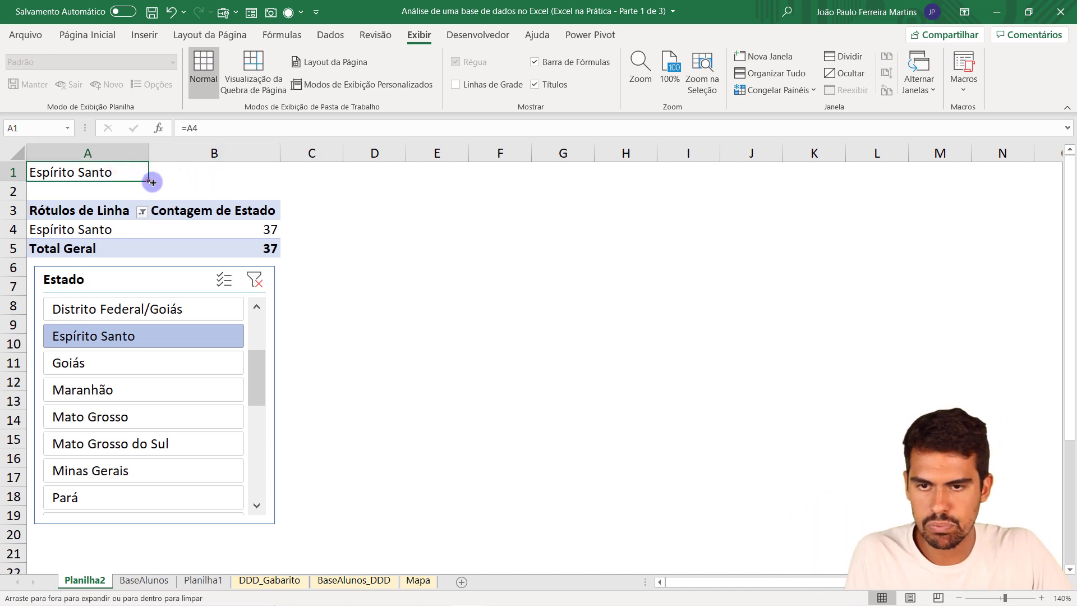
pyautogui.moveTo(149, 181); pyautogui.dragTo(284, 183)
pyautogui.click(238, 174)
pyautogui.press('F2')
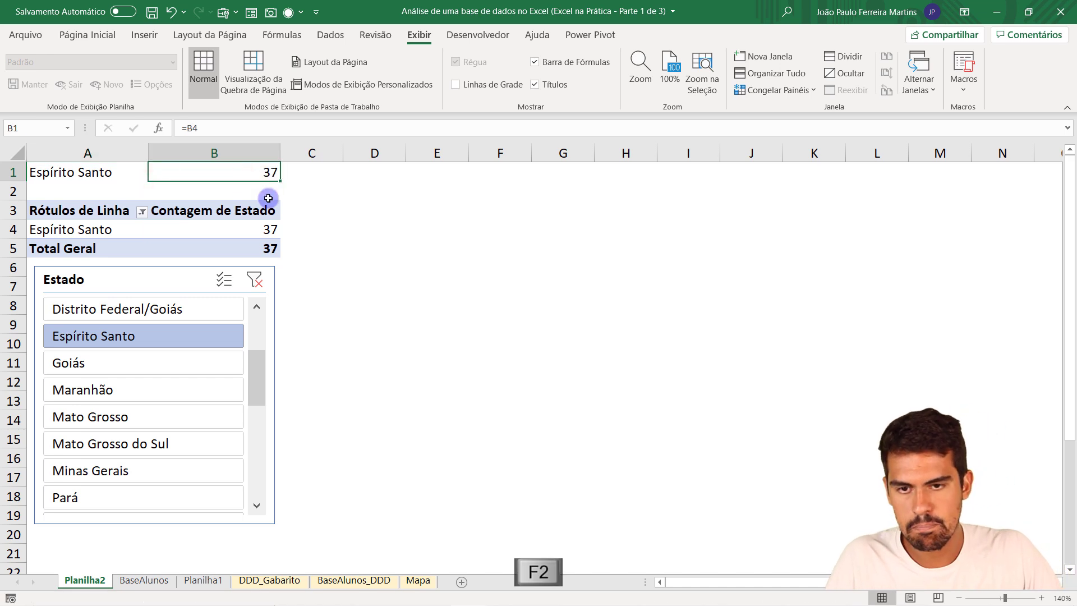
pyautogui.press('Escape')
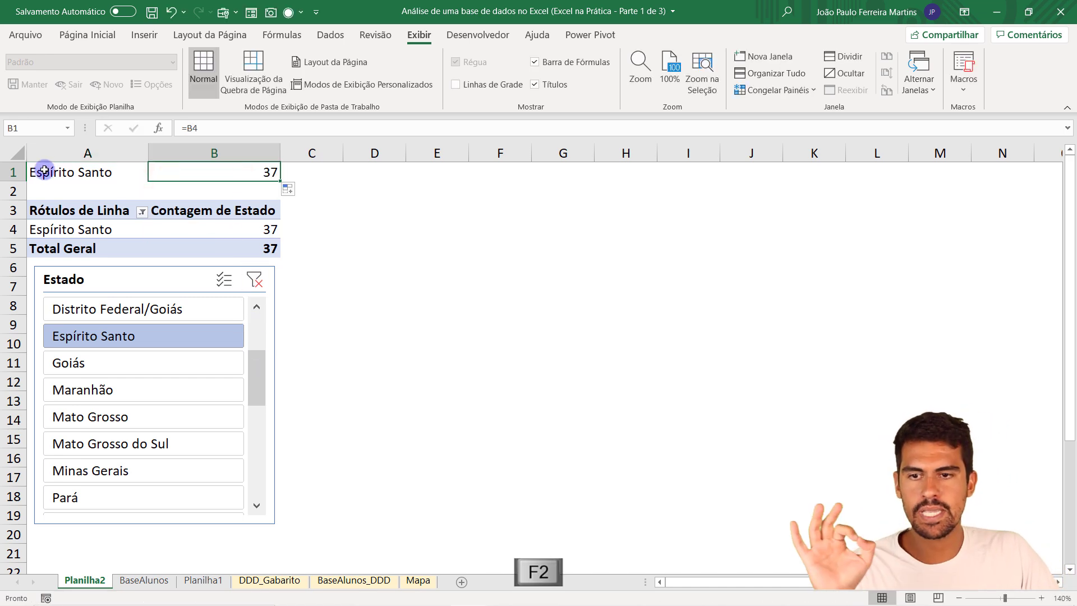
# Compare the linked cells A1 and B1, and filter the slicer by Alagoas to test them
pyautogui.click(14, 172)
pyautogui.click(77, 173)
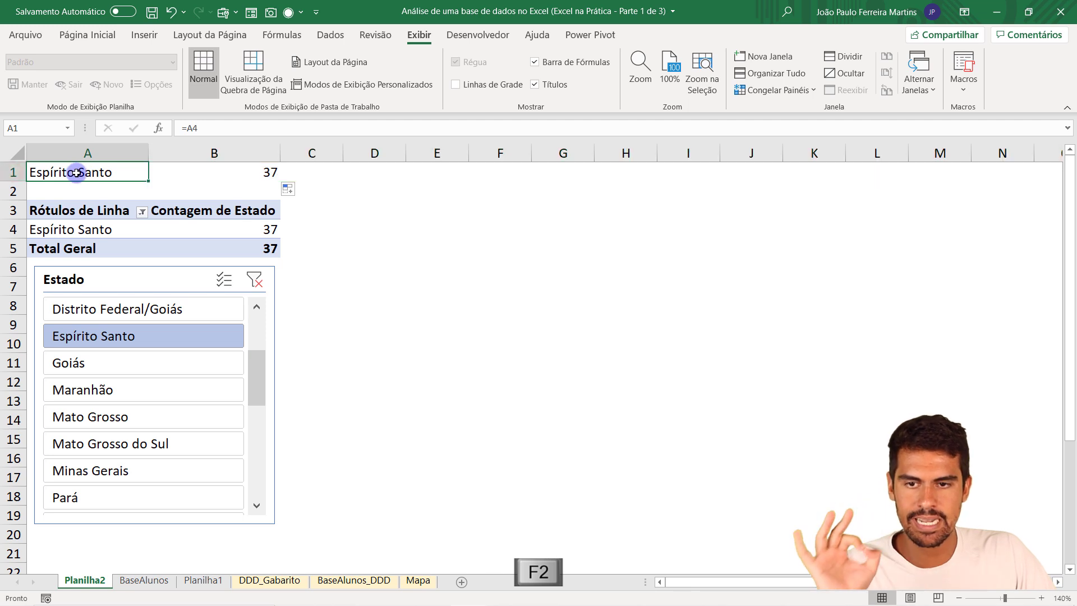
pyautogui.click(211, 174)
pyautogui.click(90, 175)
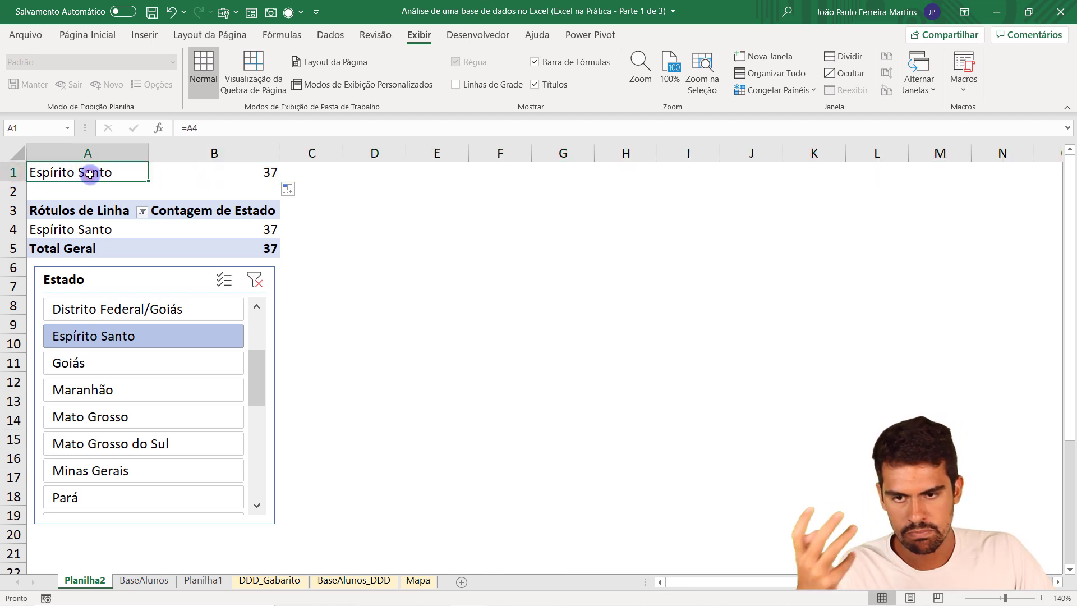
pyautogui.click(216, 172)
pyautogui.moveTo(256, 363); pyautogui.dragTo(256, 314)
pyautogui.click(205, 326)
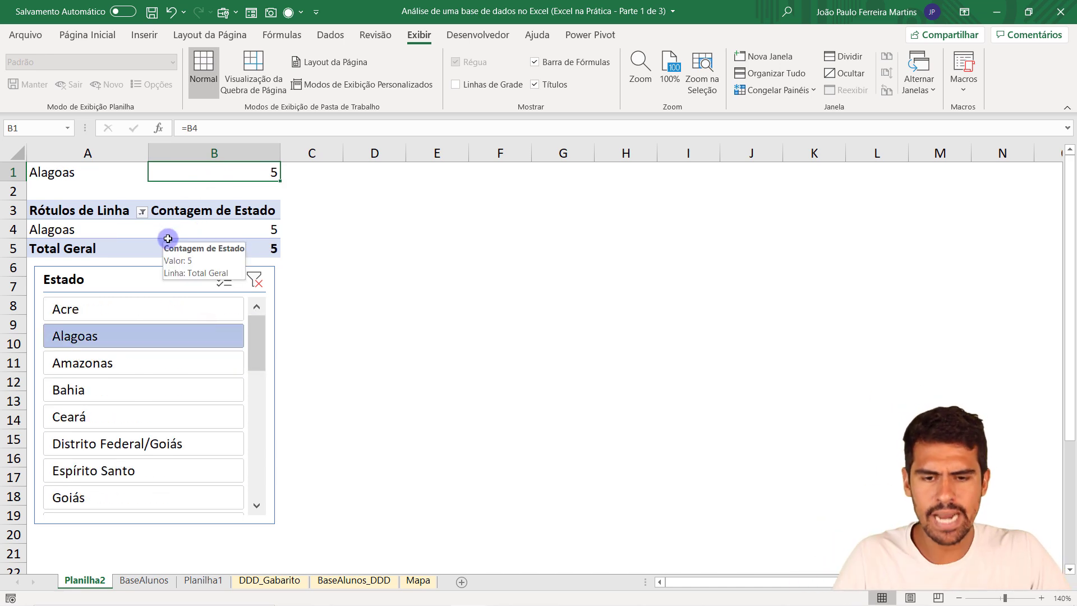
# On the Mapa sheet, filter the blue slicer by Pará, Goiás and Ceará to see how the finished map responds
pyautogui.click(418, 581)
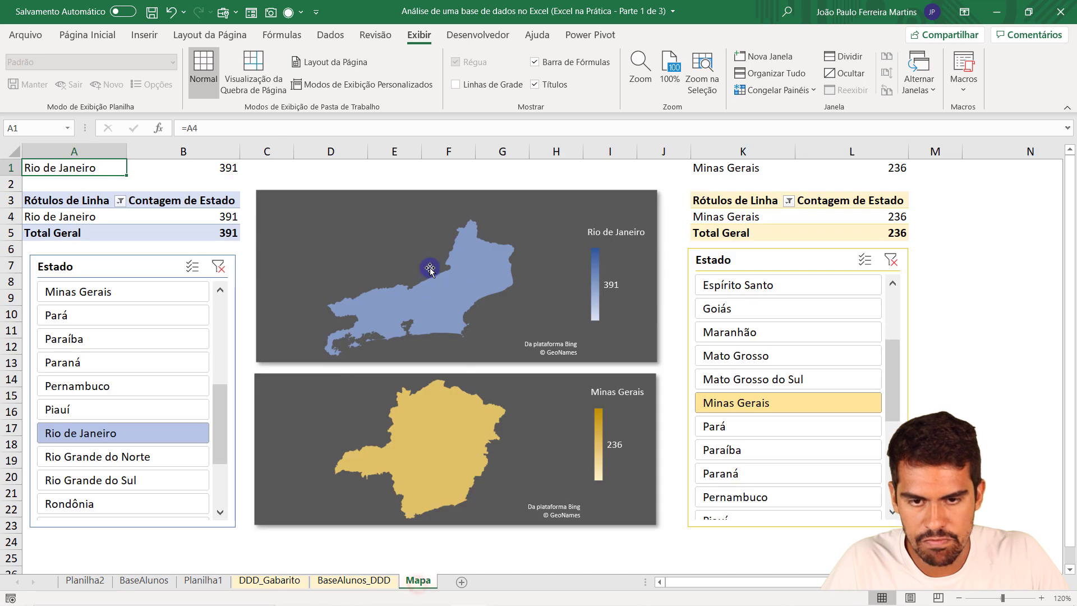
pyautogui.click(163, 324)
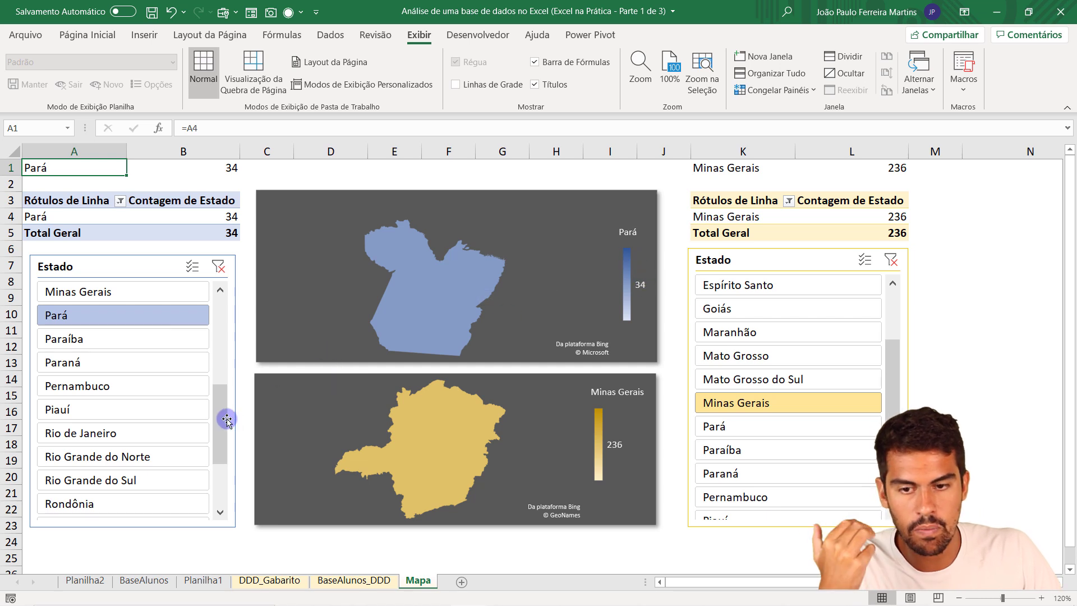
pyautogui.moveTo(226, 419); pyautogui.dragTo(220, 371)
pyautogui.click(166, 339)
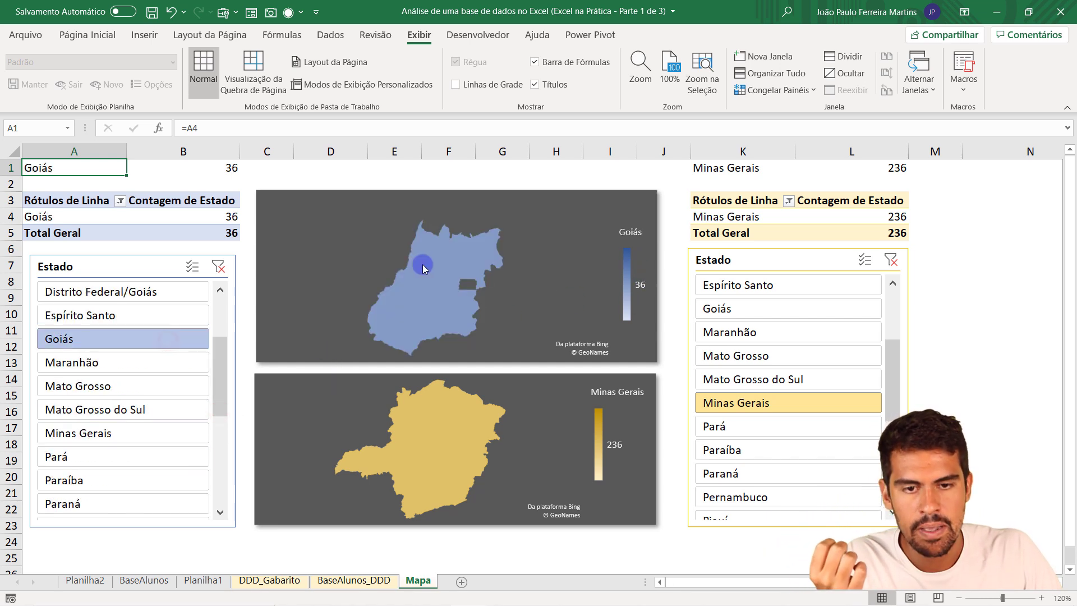
pyautogui.moveTo(224, 391); pyautogui.dragTo(220, 359)
pyautogui.click(98, 386)
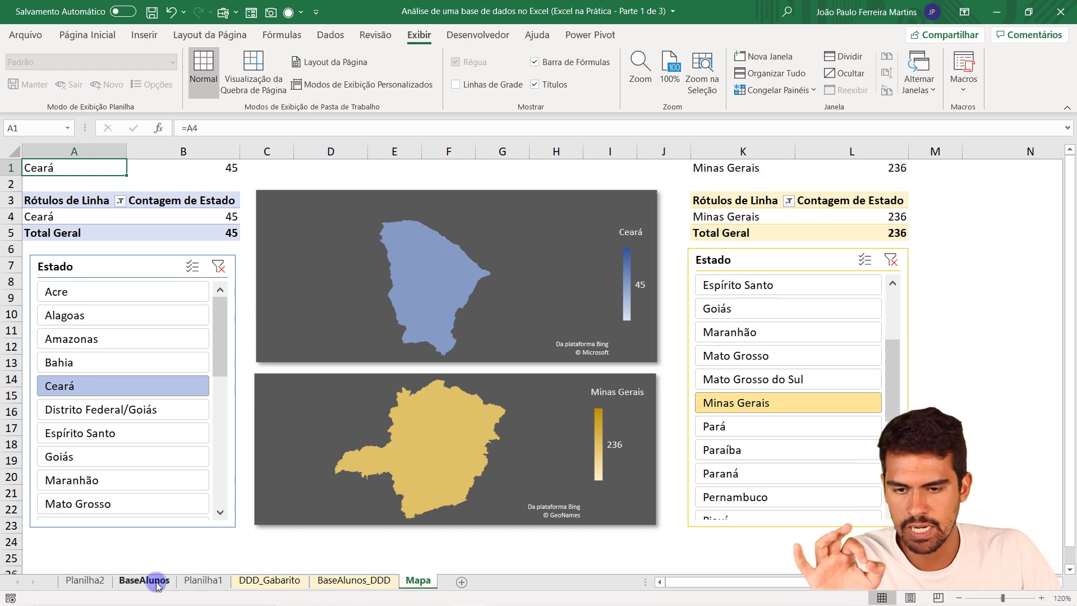
# Back on Planilha2, try to insert a choropleth map from the pivot table cells A4:B4
pyautogui.click(105, 583)
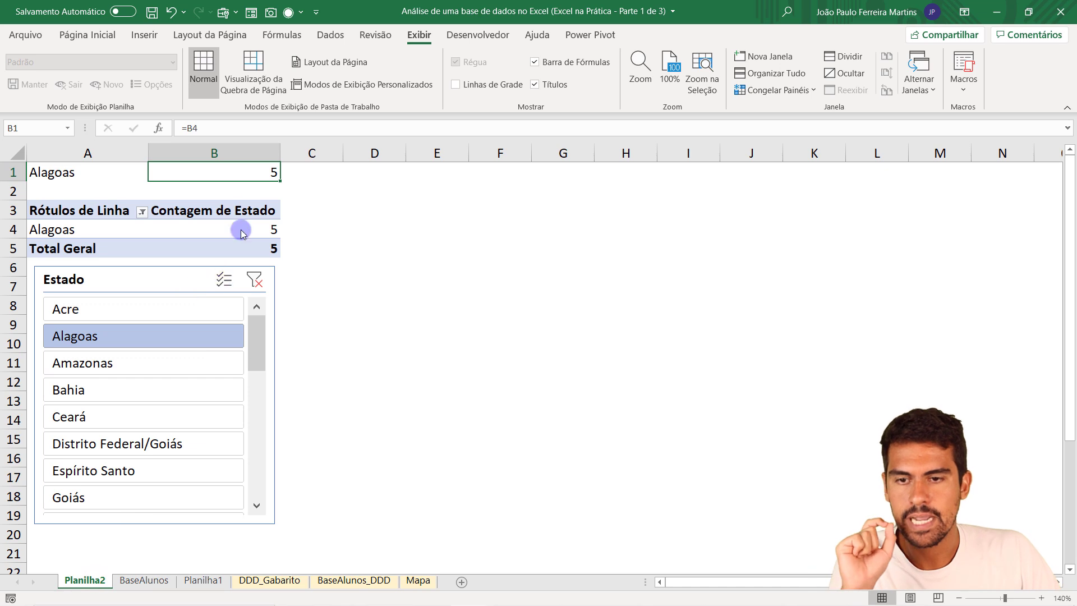
pyautogui.moveTo(229, 228); pyautogui.dragTo(73, 228)
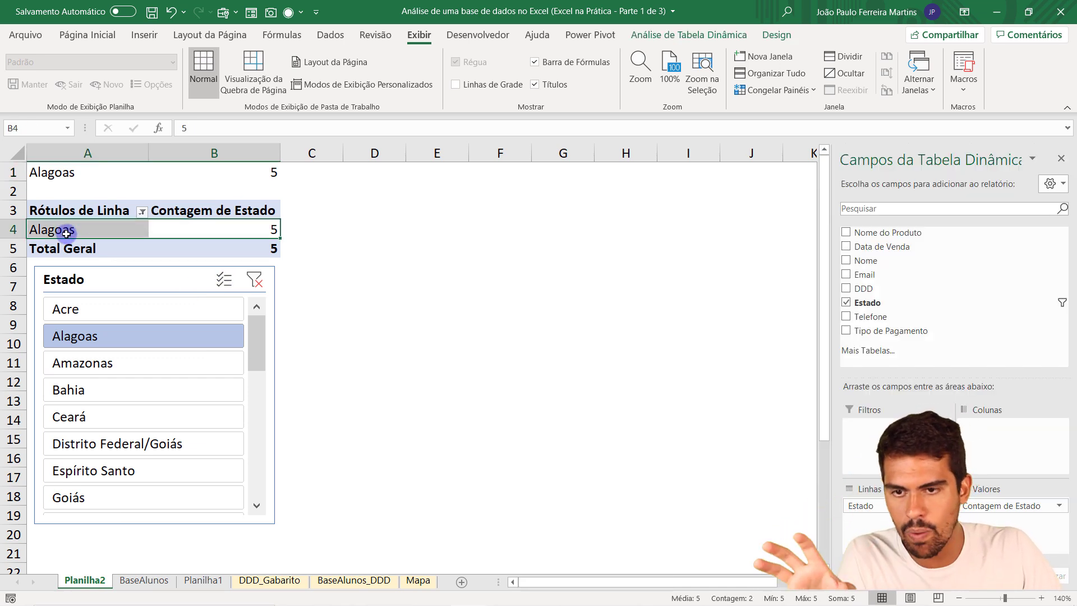
pyautogui.moveTo(66, 233); pyautogui.dragTo(225, 235)
pyautogui.moveTo(108, 228); pyautogui.dragTo(213, 221)
pyautogui.moveTo(99, 235); pyautogui.dragTo(204, 225)
pyautogui.moveTo(108, 228); pyautogui.dragTo(185, 226)
pyautogui.click(100, 229)
pyautogui.moveTo(100, 228); pyautogui.dragTo(207, 230)
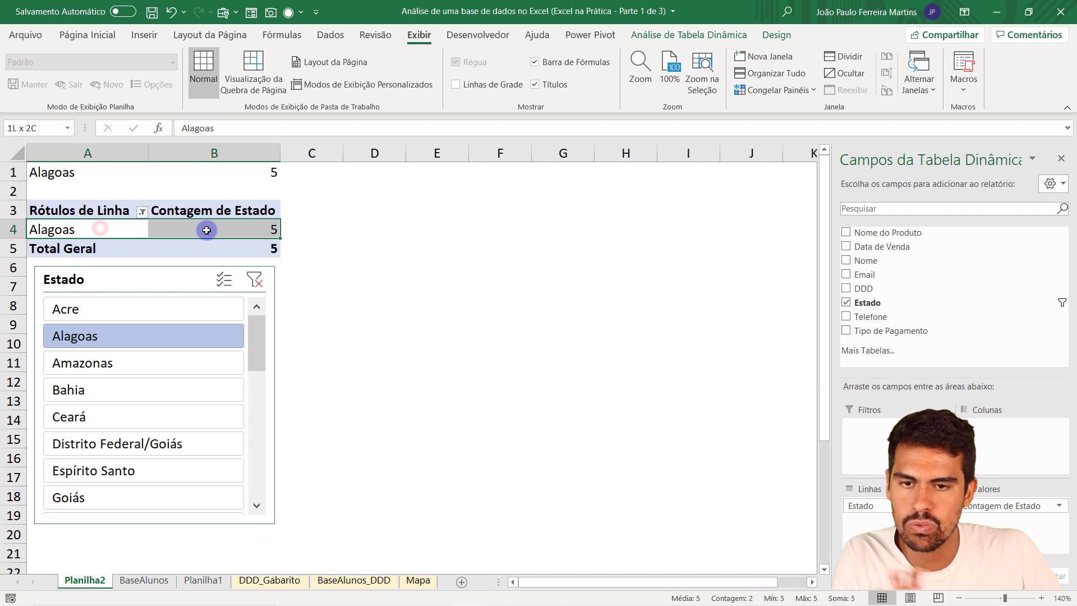
pyautogui.click(150, 35)
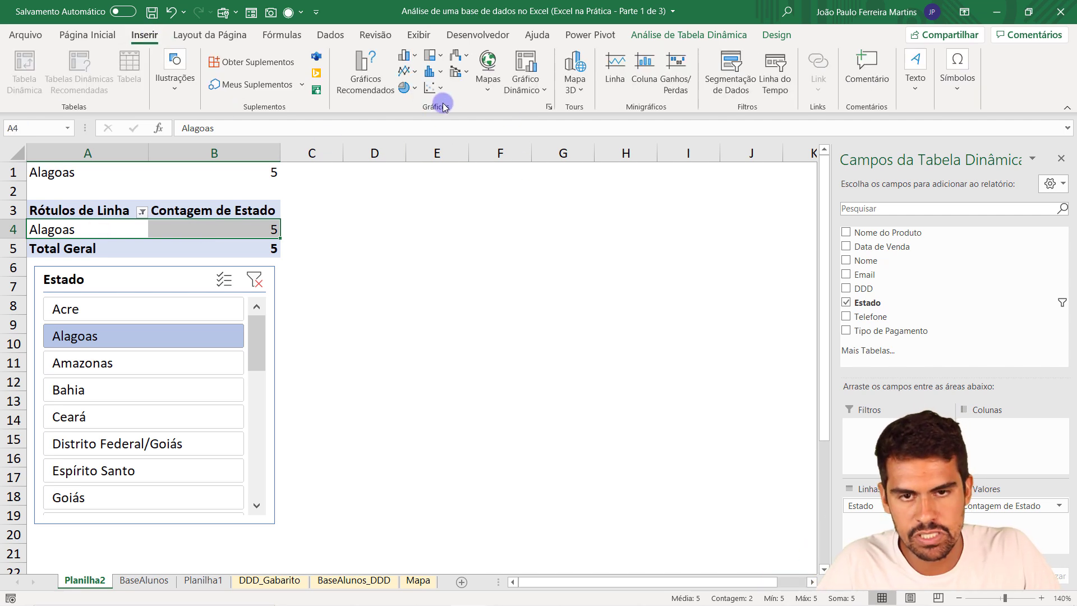
pyautogui.click(485, 90)
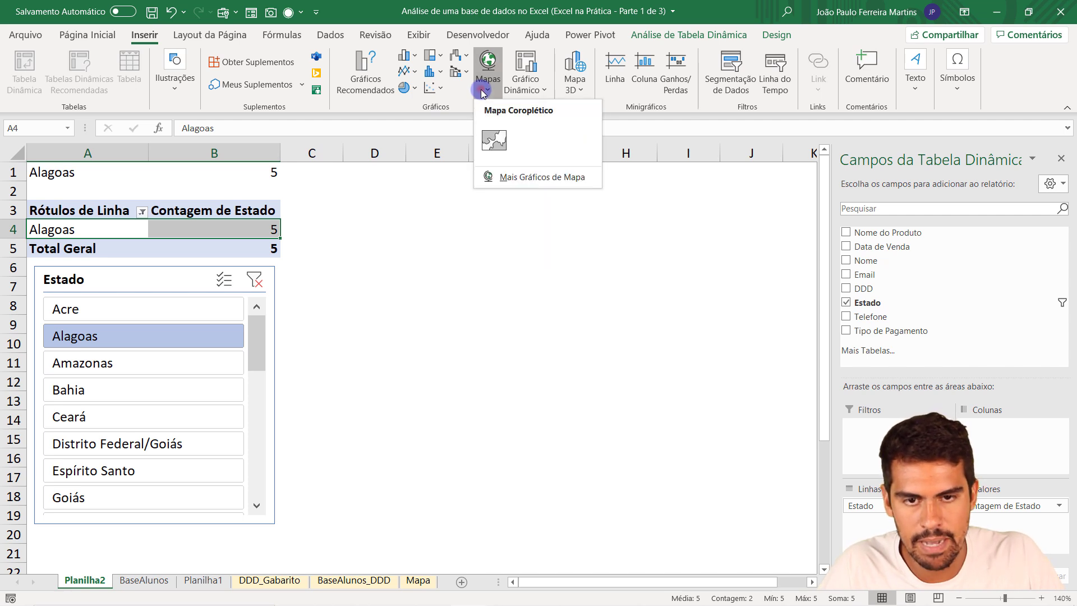
pyautogui.click(494, 138)
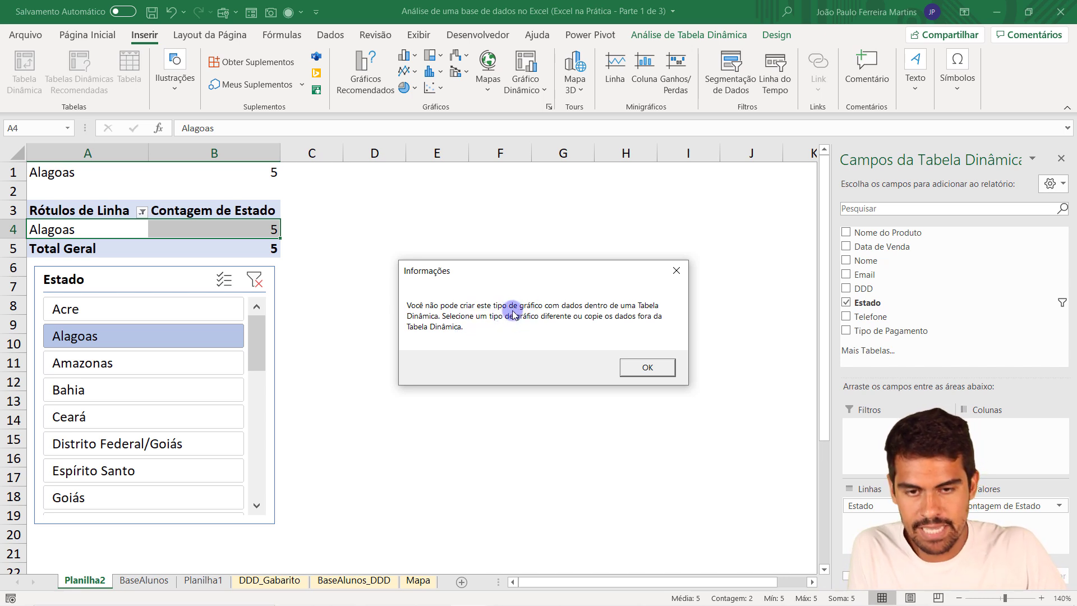
pyautogui.click(648, 368)
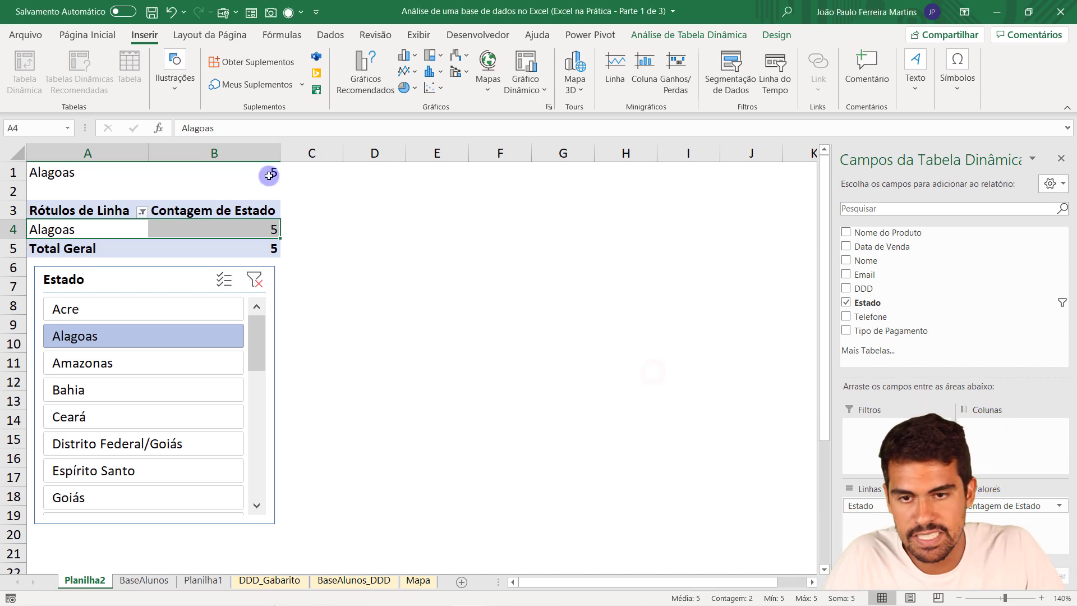
# Check that A1's formula points to pivot table cell A4, and filter the slicer by Ceará to test the link
pyautogui.moveTo(264, 176); pyautogui.dragTo(41, 170)
pyautogui.click(105, 176)
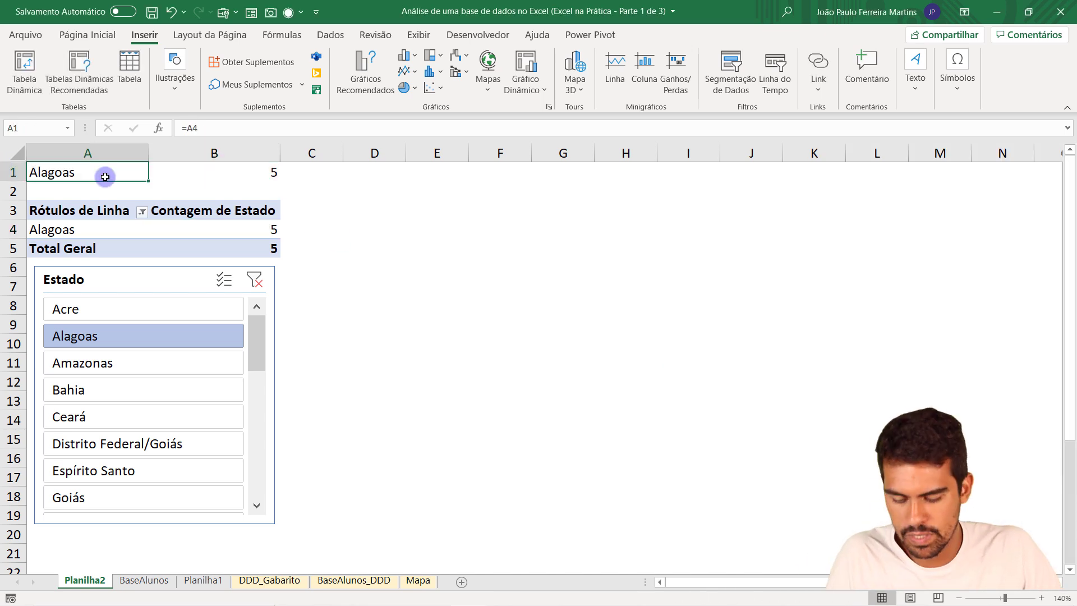
pyautogui.click(105, 228)
pyautogui.click(110, 176)
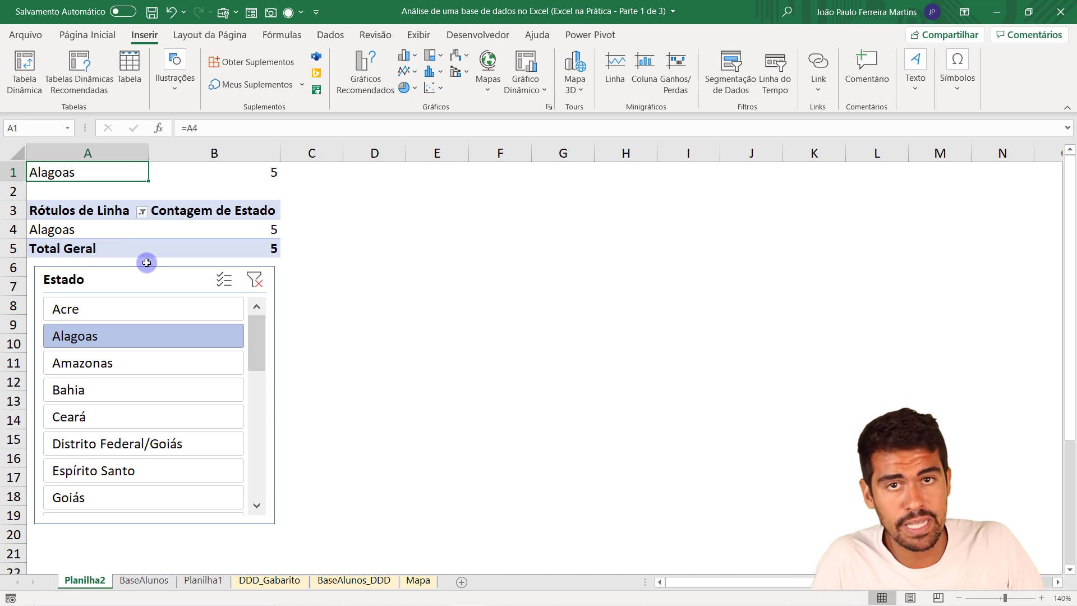
pyautogui.press('F2')
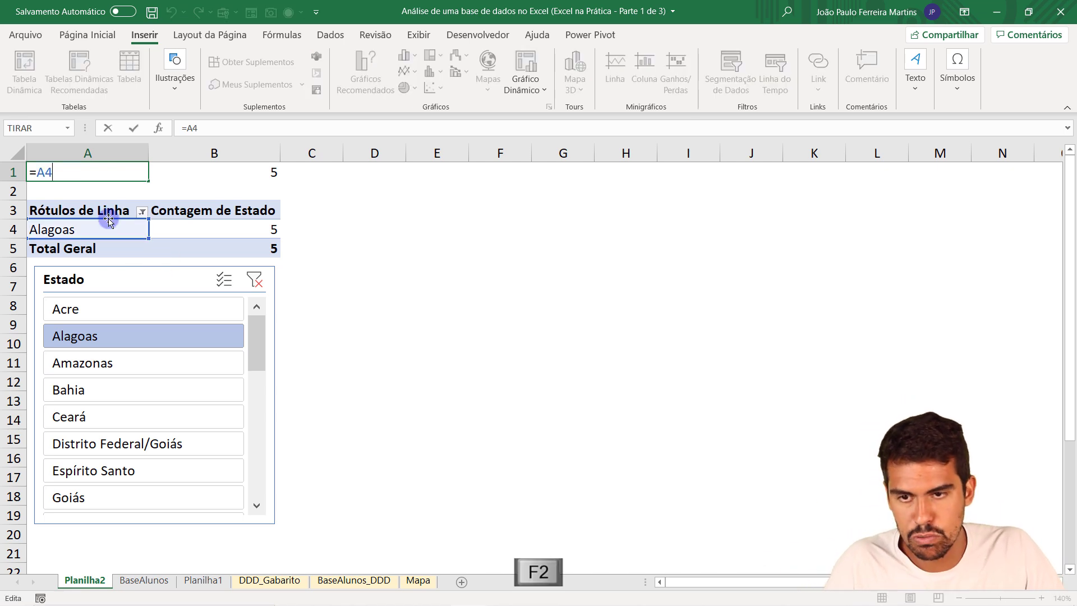
pyautogui.click(117, 431)
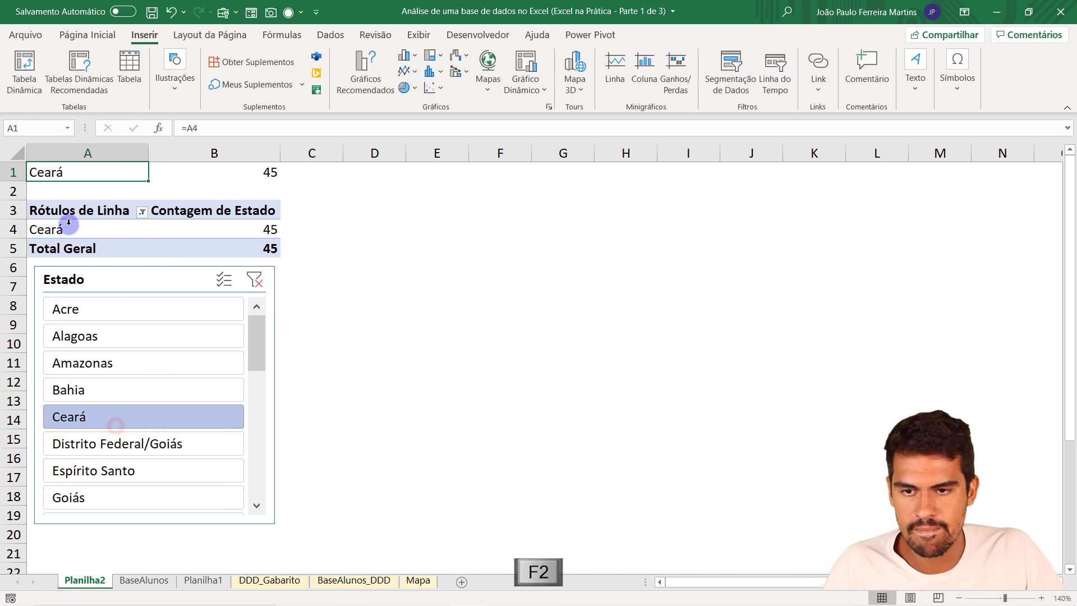
# Compare the linked cells A1:B1 with the pivot table cells A4:B4
pyautogui.click(202, 164)
pyautogui.moveTo(50, 171); pyautogui.dragTo(258, 170)
pyautogui.moveTo(224, 230); pyautogui.dragTo(137, 229)
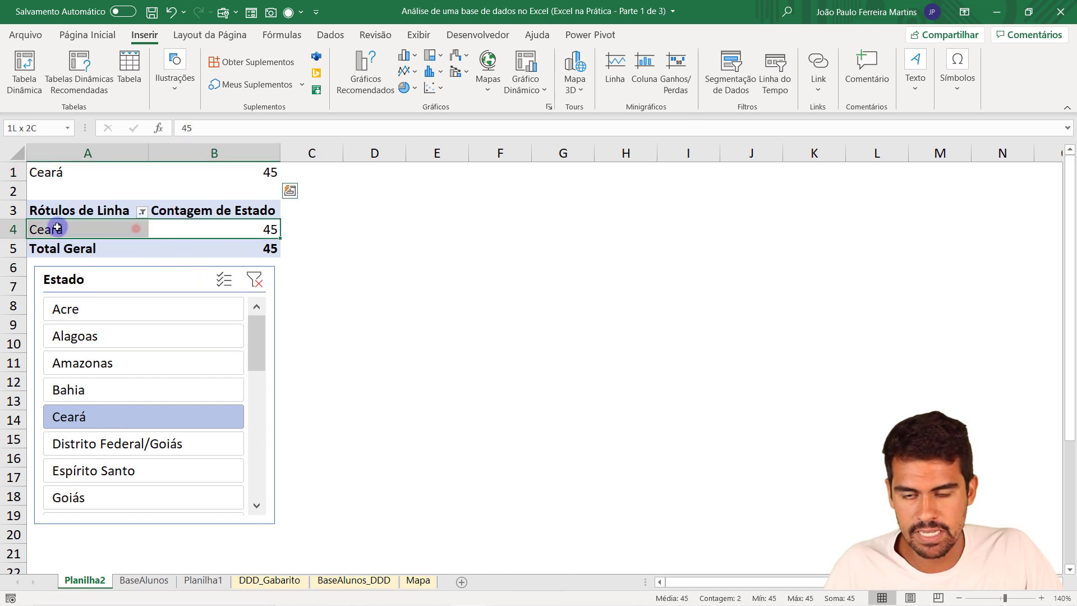
pyautogui.moveTo(270, 234); pyautogui.dragTo(101, 226)
pyautogui.moveTo(237, 228); pyautogui.dragTo(75, 223)
# Filter the slicer by Pará, Mato Grosso do Sul and Mato Grosso to test the linked cells with other states
pyautogui.moveTo(257, 346); pyautogui.dragTo(257, 421)
pyautogui.click(135, 407)
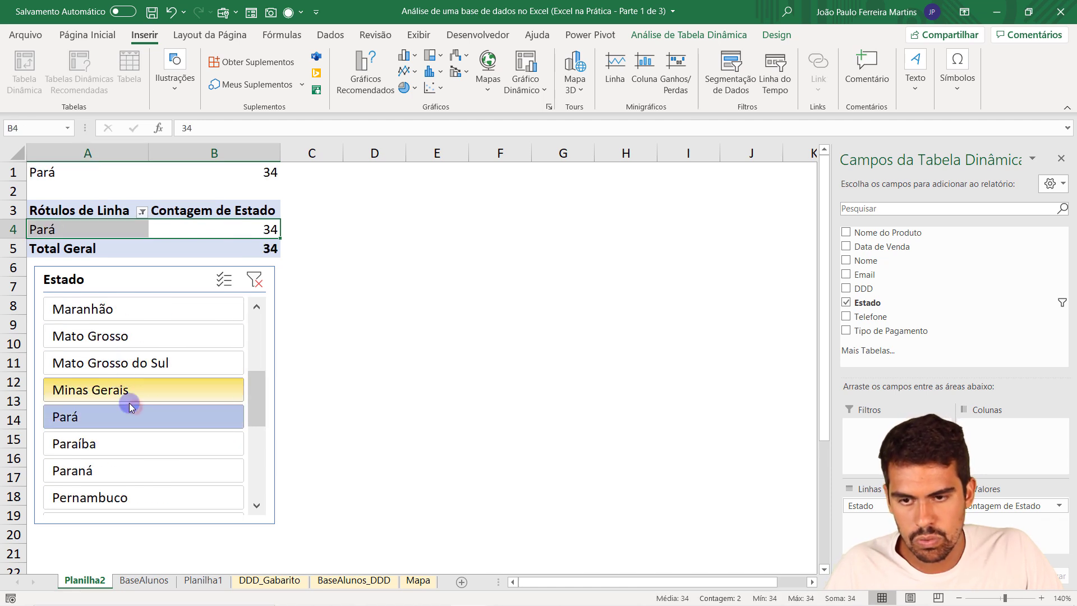
pyautogui.click(121, 361)
pyautogui.click(129, 336)
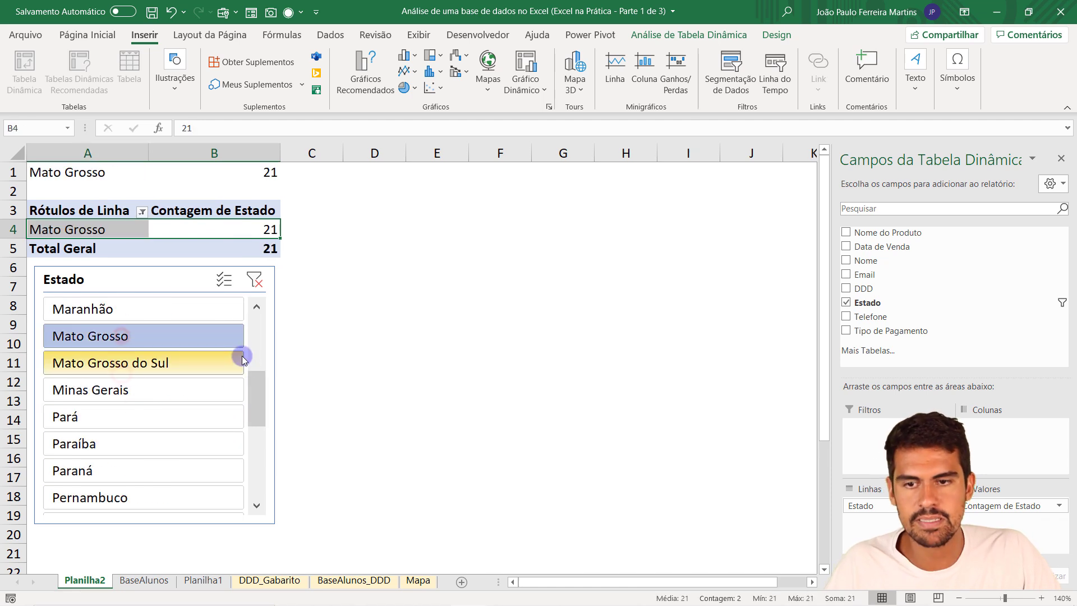
# Insert a choropleth map based on the linked cells A1:B1
pyautogui.click(312, 320)
pyautogui.click(250, 172)
pyautogui.moveTo(79, 172); pyautogui.dragTo(245, 173)
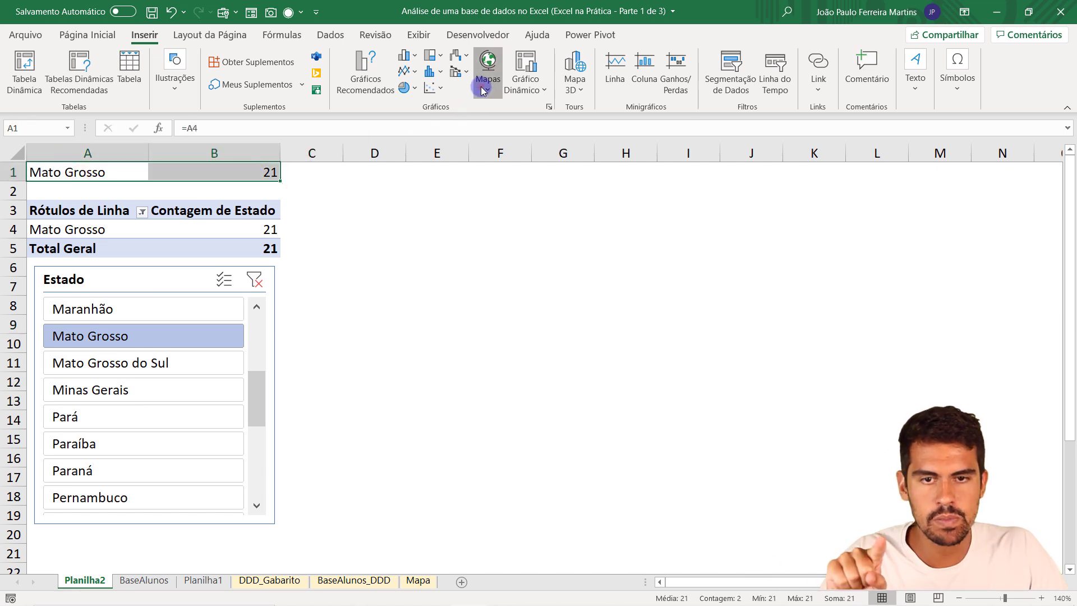
pyautogui.click(488, 67)
pyautogui.click(503, 141)
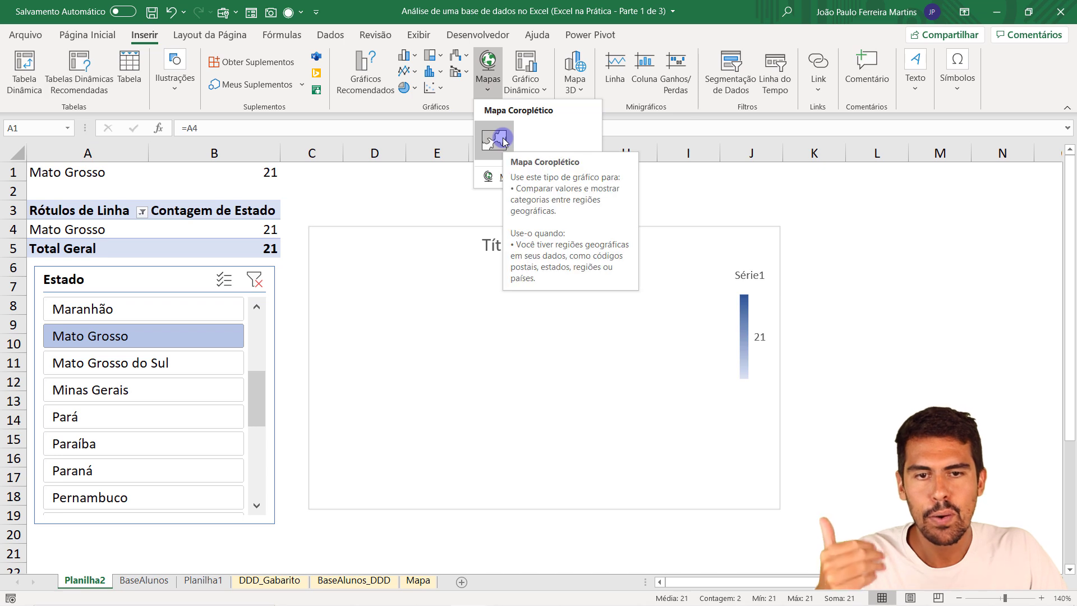
pyautogui.click(503, 142)
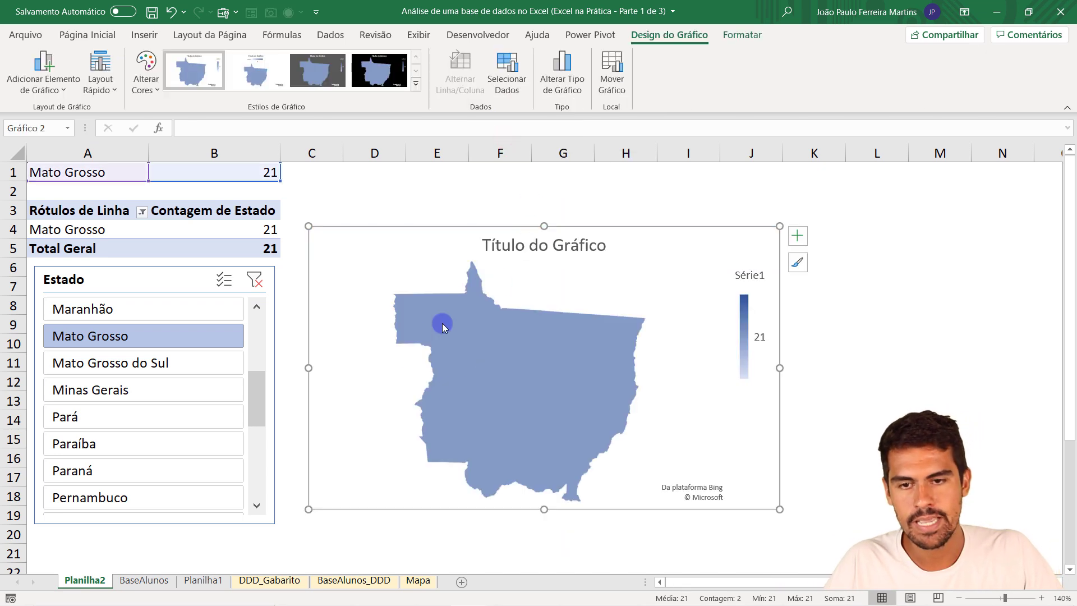
# Filter the slicer by Maranhão, Roraima and Rio de Janeiro to test that the new map follows the selected state
pyautogui.click(89, 309)
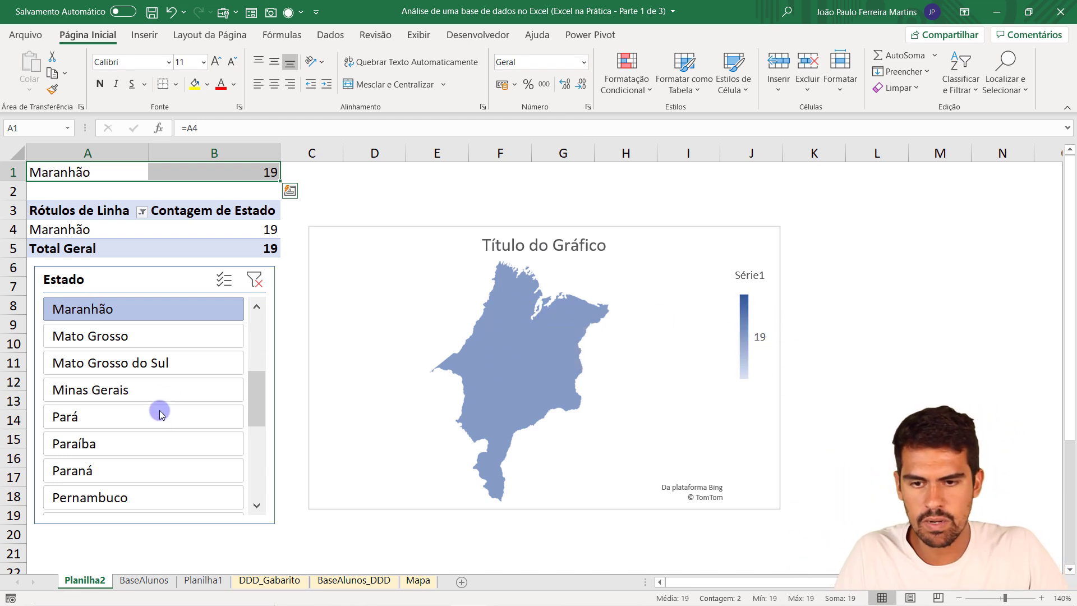
pyautogui.moveTo(255, 400); pyautogui.dragTo(142, 471)
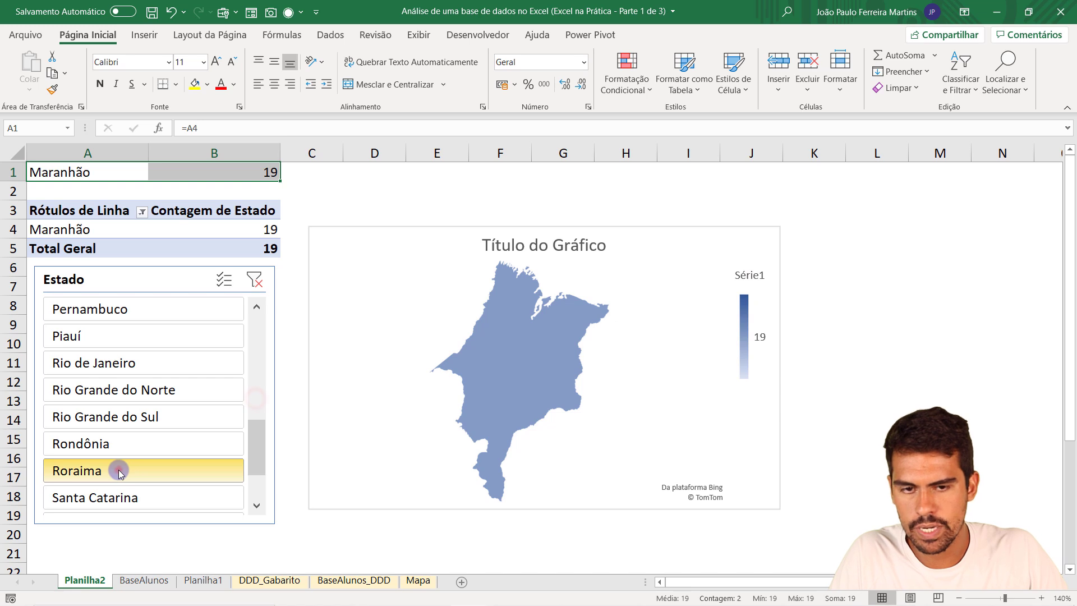
pyautogui.click(120, 472)
pyautogui.moveTo(576, 332)
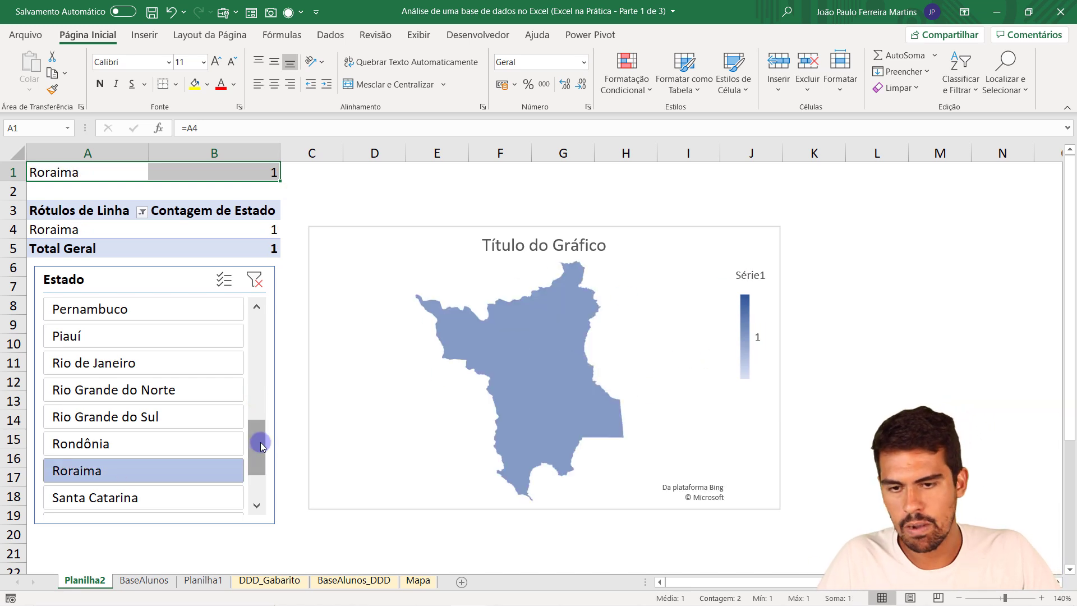
pyautogui.moveTo(254, 441); pyautogui.dragTo(132, 444)
pyautogui.click(132, 445)
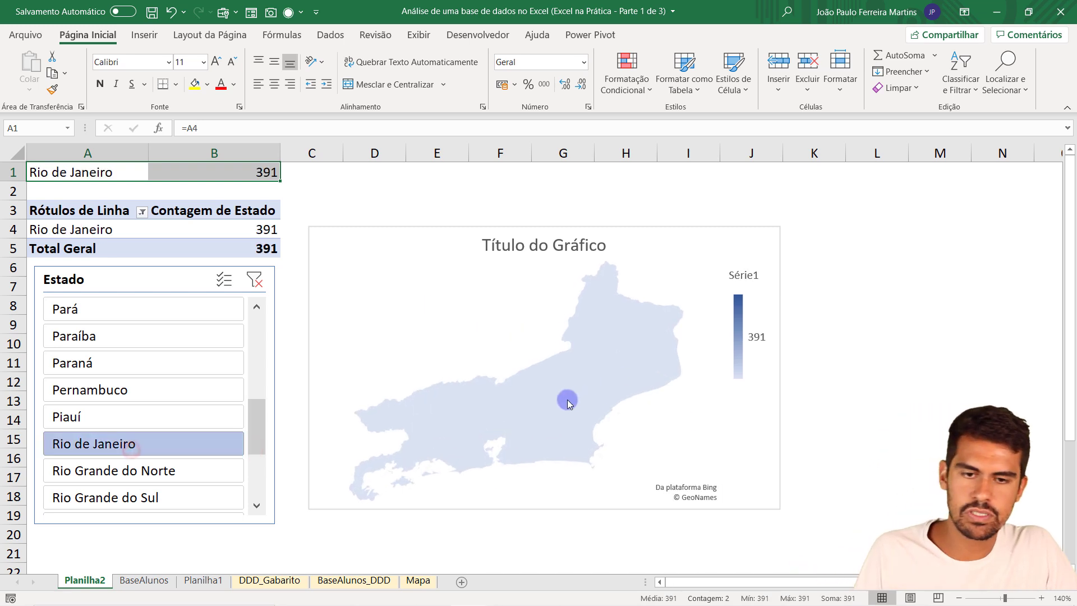
pyautogui.moveTo(758, 339)
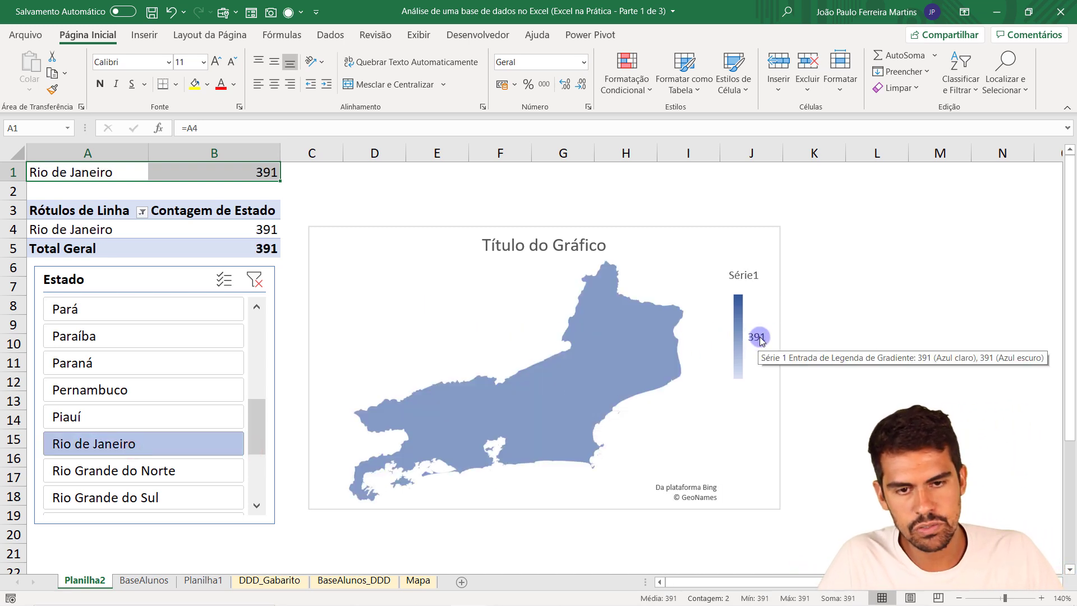
# Delete the map chart's title and legend
pyautogui.click(553, 249)
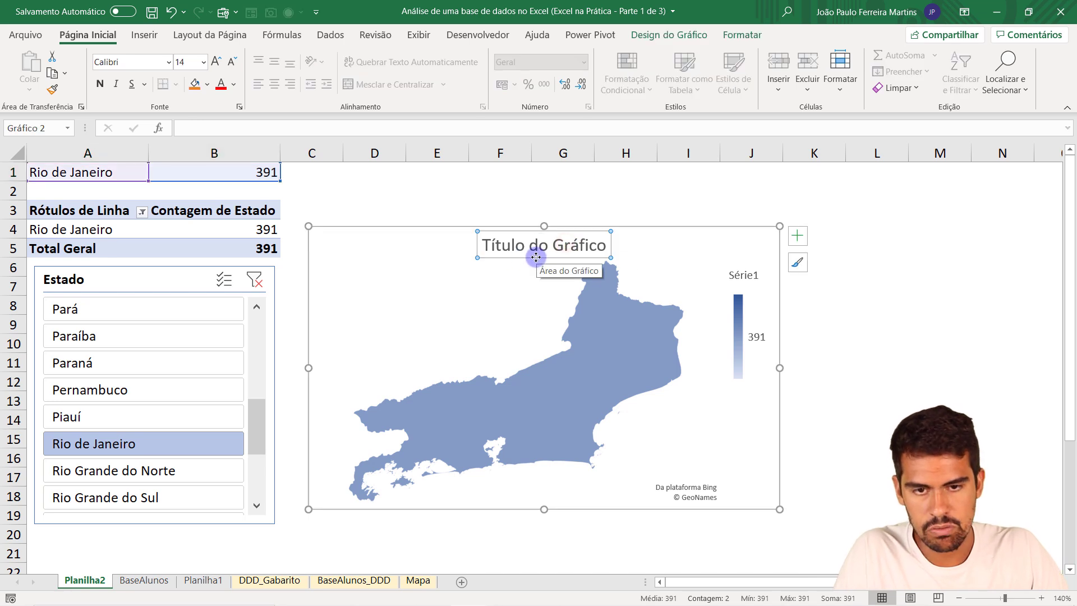
pyautogui.press('Delete')
pyautogui.click(738, 293)
pyautogui.press('Delete')
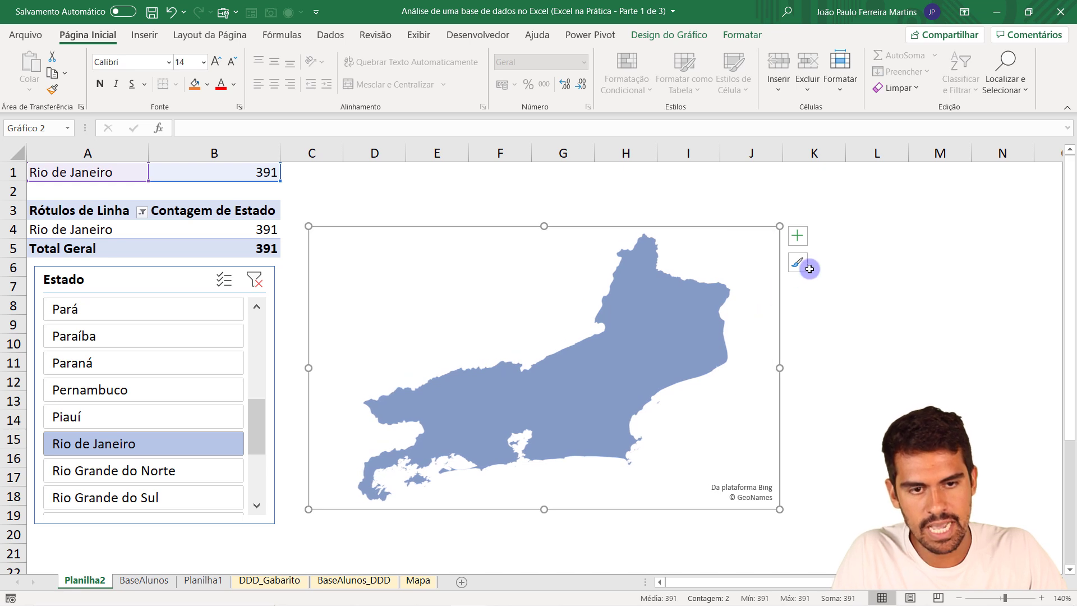
# Add a data label to the map, enlarge its font and colour it white
pyautogui.click(797, 236)
pyautogui.click(852, 270)
pyautogui.click(566, 379)
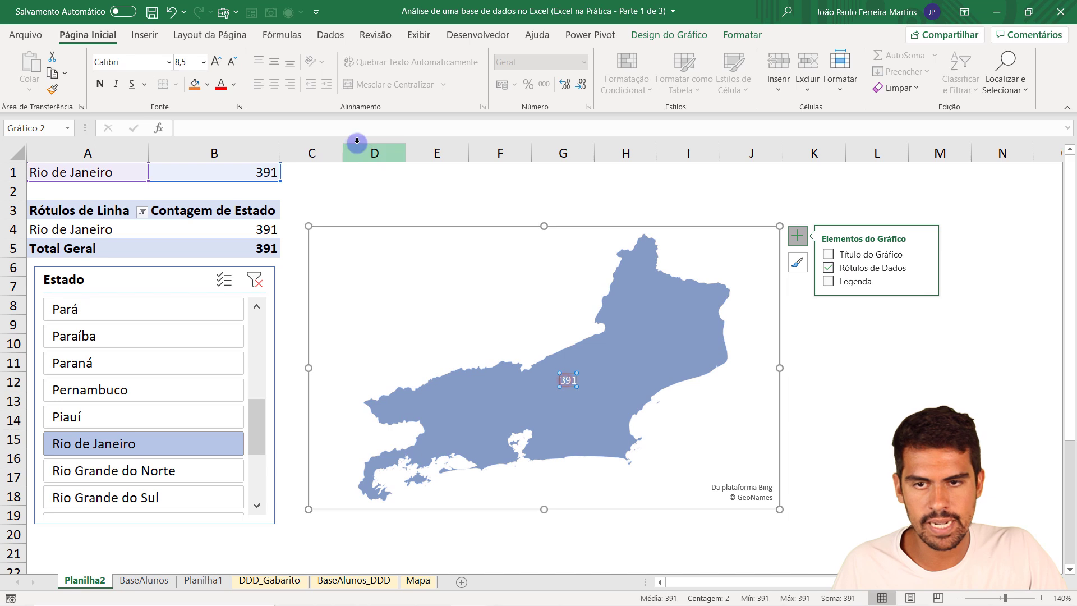
pyautogui.click(214, 62)
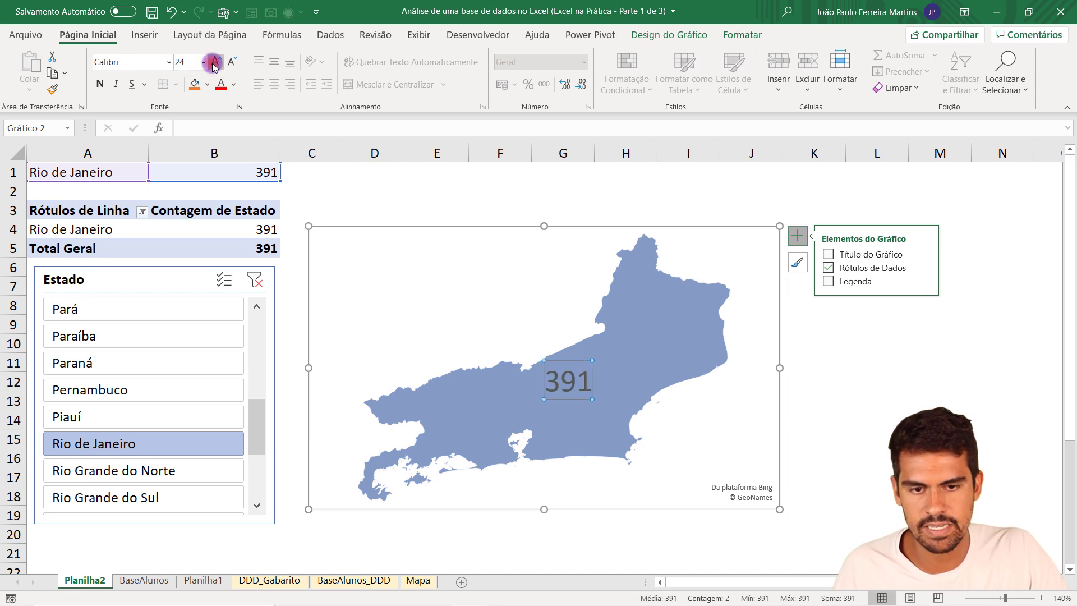
pyautogui.click(214, 63)
pyautogui.click(233, 84)
pyautogui.click(224, 141)
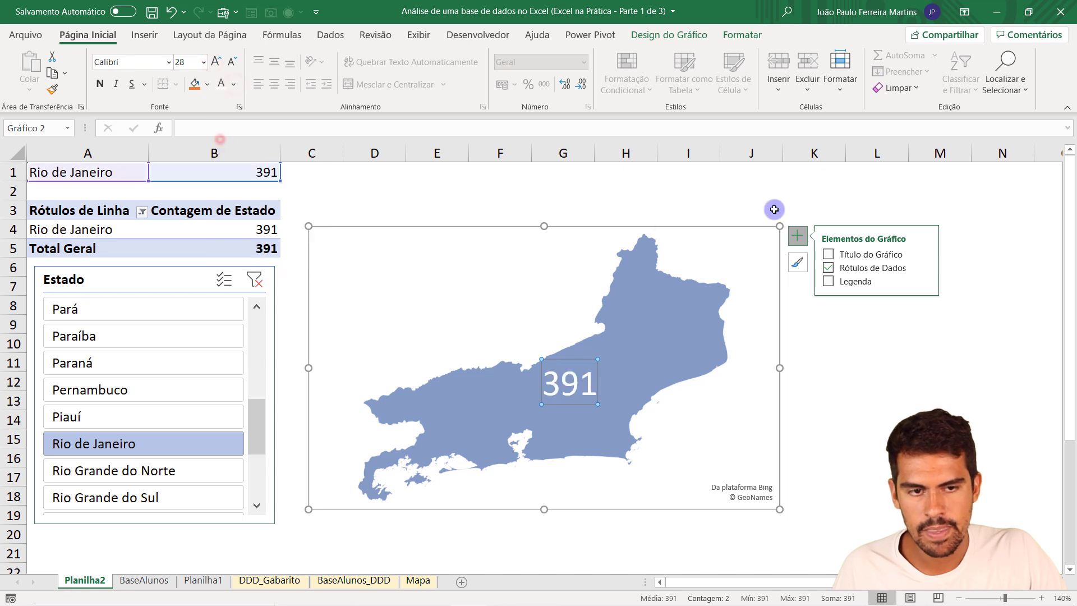
pyautogui.click(233, 61)
pyautogui.click(234, 61)
# Filter the slicer by Pernambuco, Minas Gerais and finally Amazonas to check the labelled map for each state
pyautogui.click(417, 185)
pyautogui.click(153, 387)
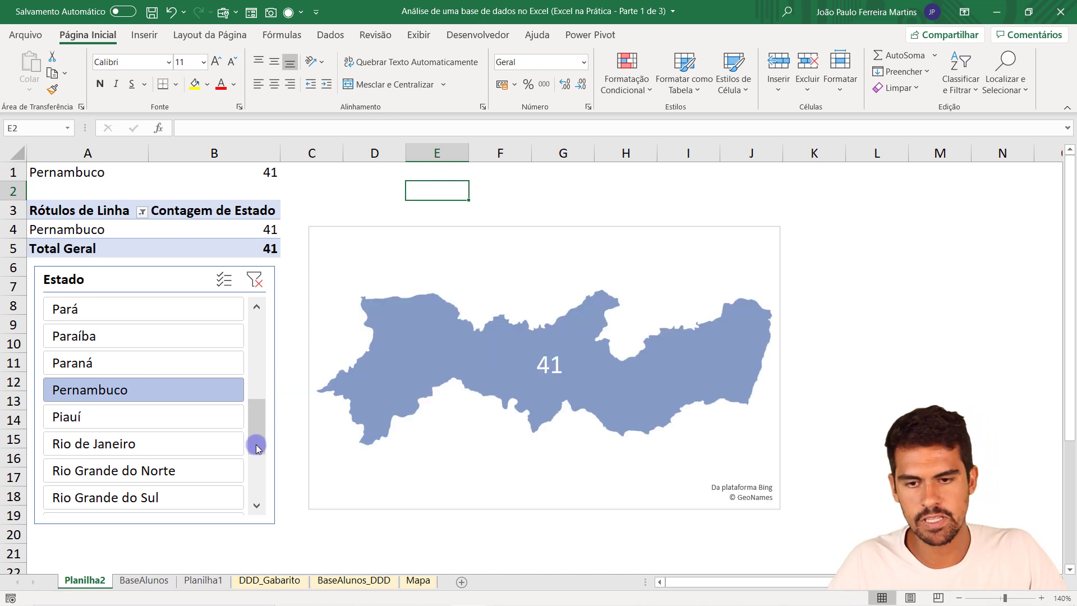
pyautogui.moveTo(250, 435); pyautogui.dragTo(247, 407)
pyautogui.click(112, 390)
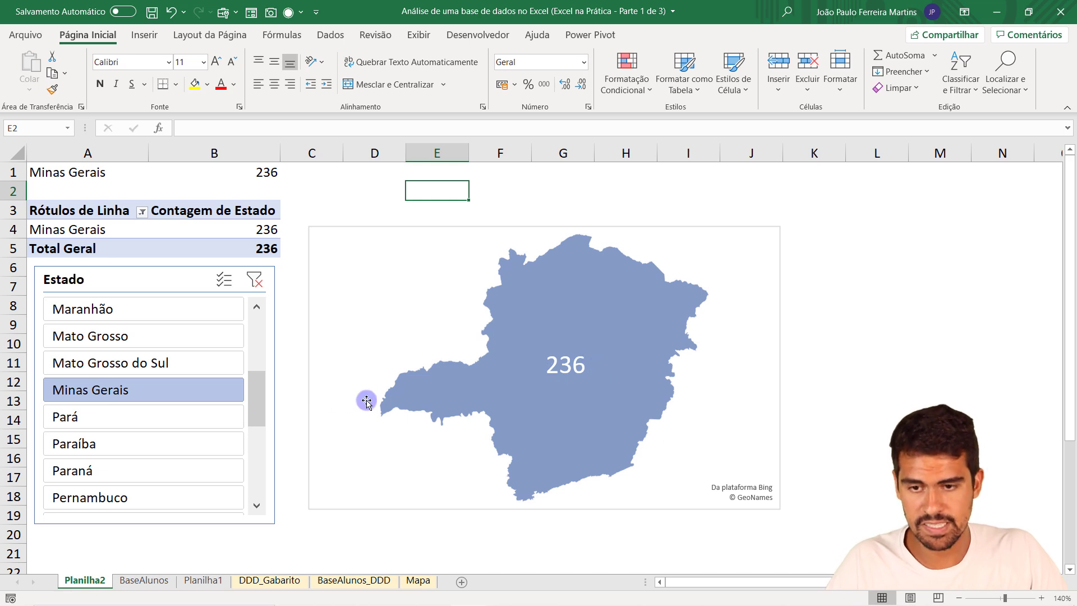
pyautogui.moveTo(267, 399); pyautogui.dragTo(264, 356)
pyautogui.click(207, 341)
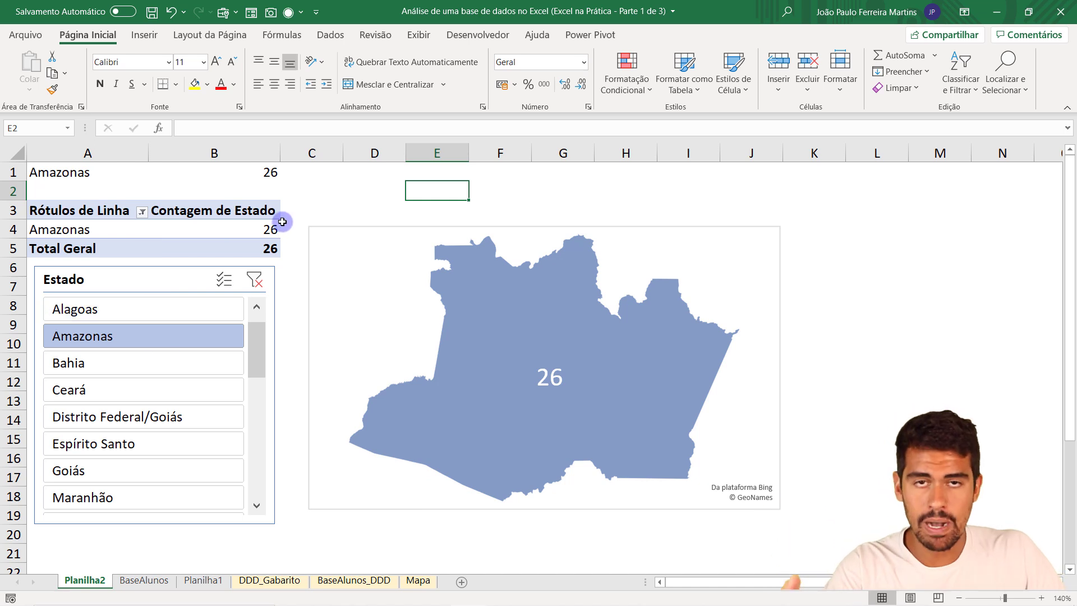
# On the Mapa sheet, filter the blue slicer by Alagoas and the yellow slicer by Pará to compare the two finished maps
pyautogui.click(429, 580)
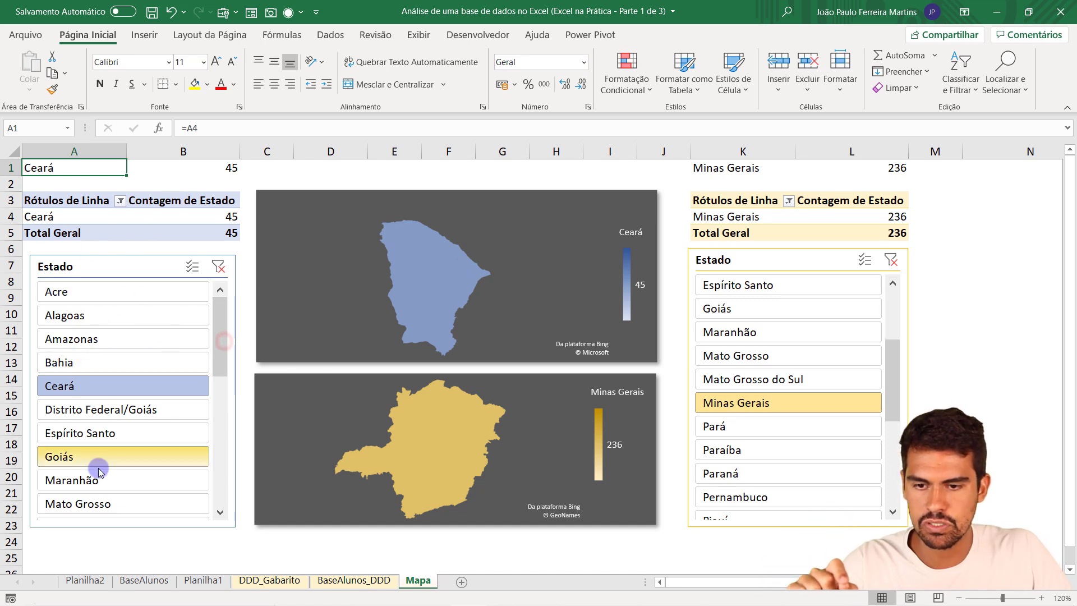
pyautogui.click(87, 315)
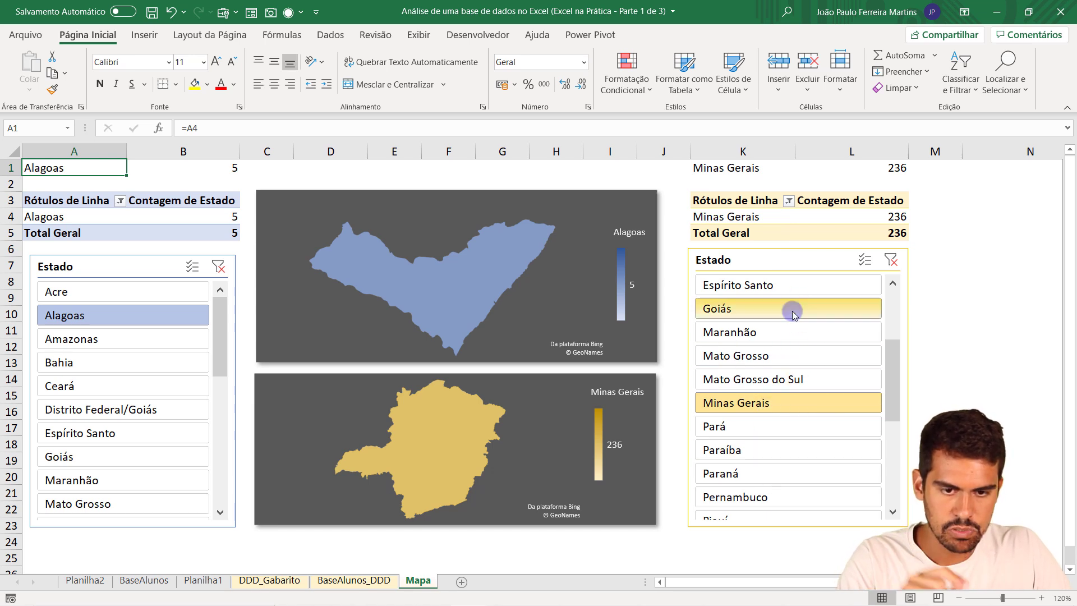
pyautogui.click(727, 431)
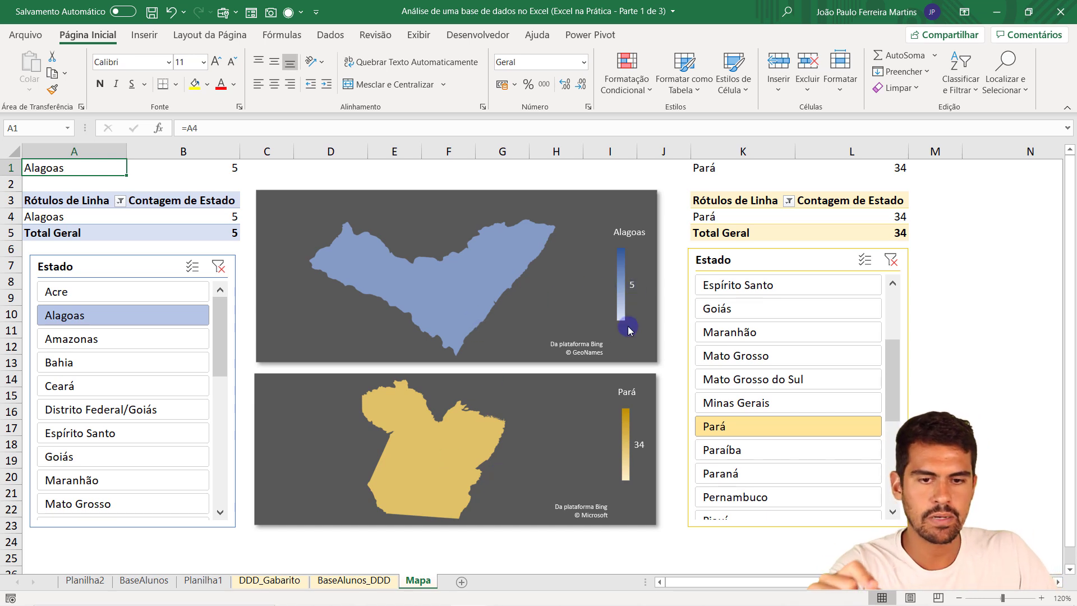
# Back on Planilha2, give the map the dark grey chart style and the Paleta Colorida 3 colours
pyautogui.click(100, 581)
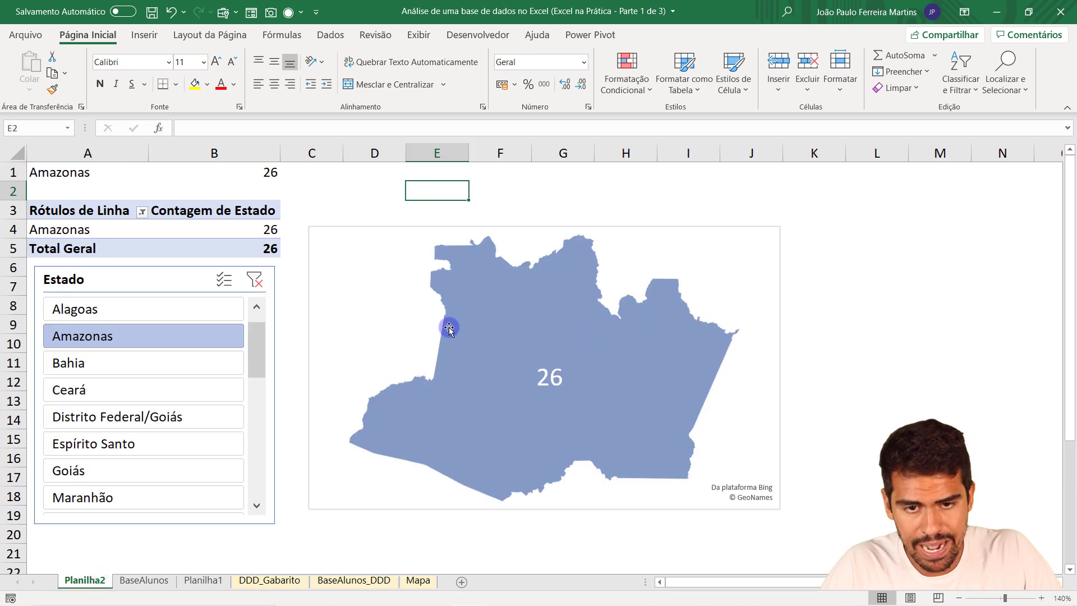
pyautogui.click(735, 235)
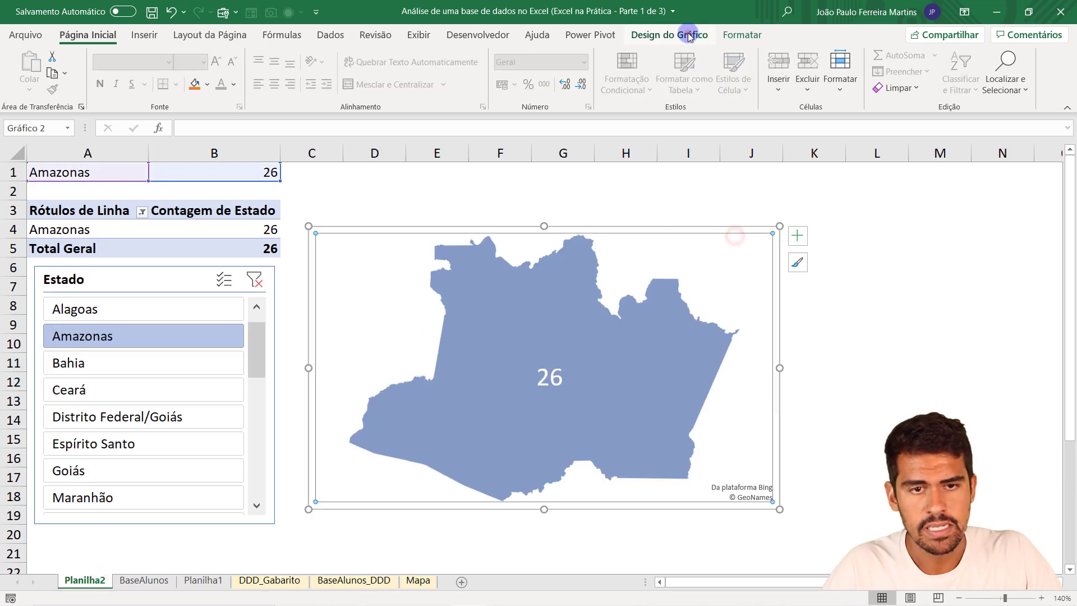
pyautogui.click(691, 36)
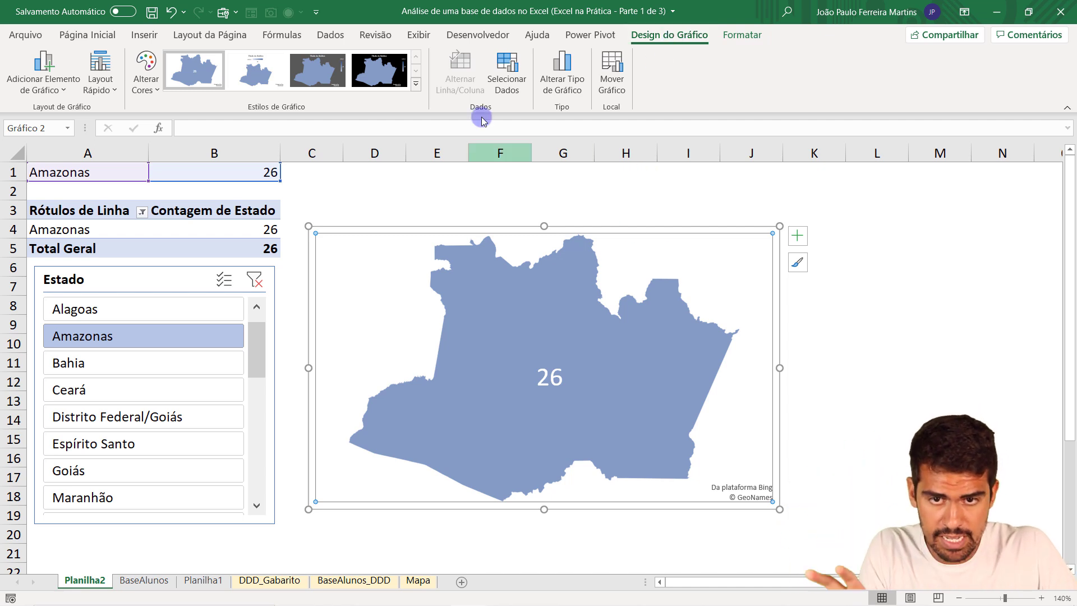
pyautogui.click(257, 78)
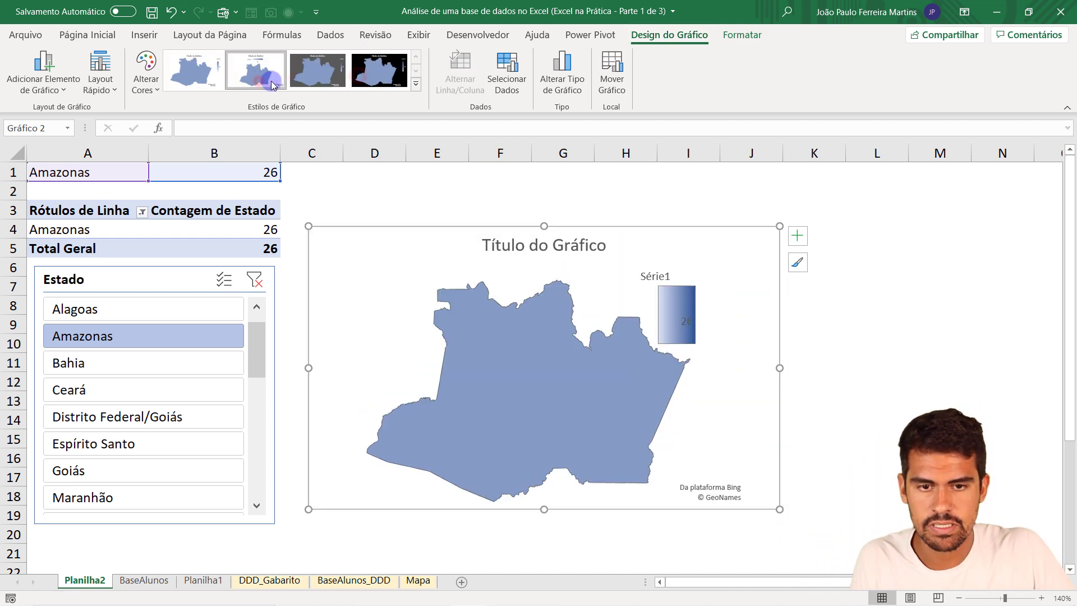
pyautogui.click(317, 70)
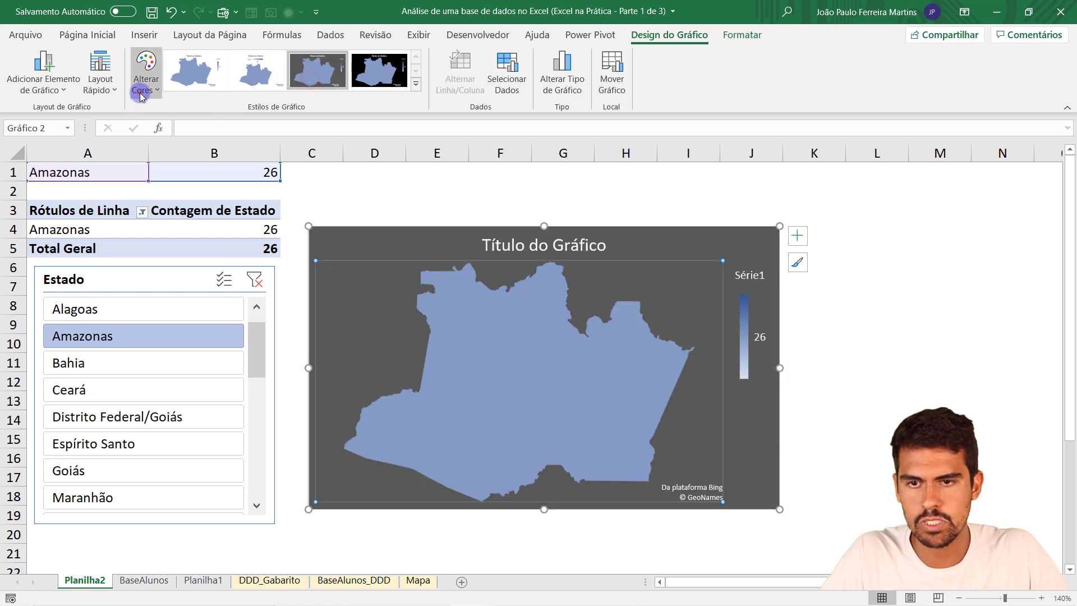
pyautogui.click(146, 73)
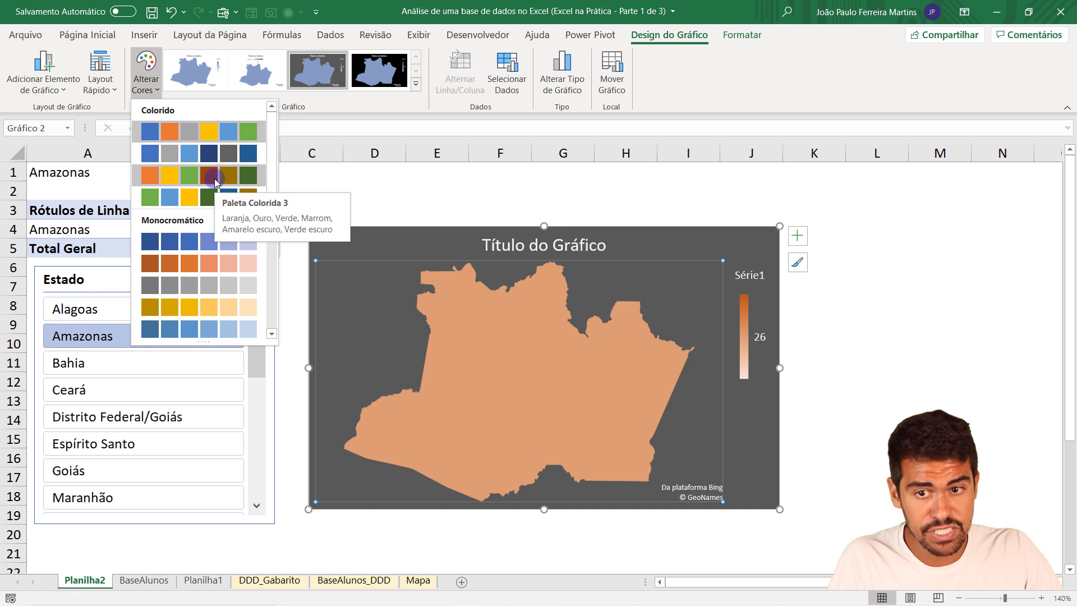
pyautogui.click(215, 178)
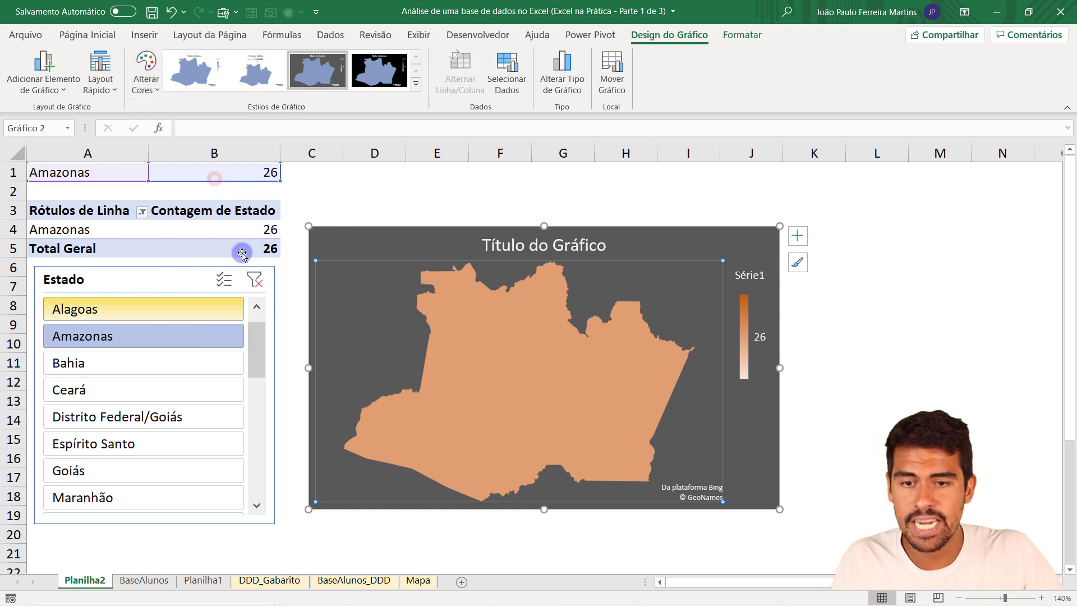
pyautogui.click(209, 231)
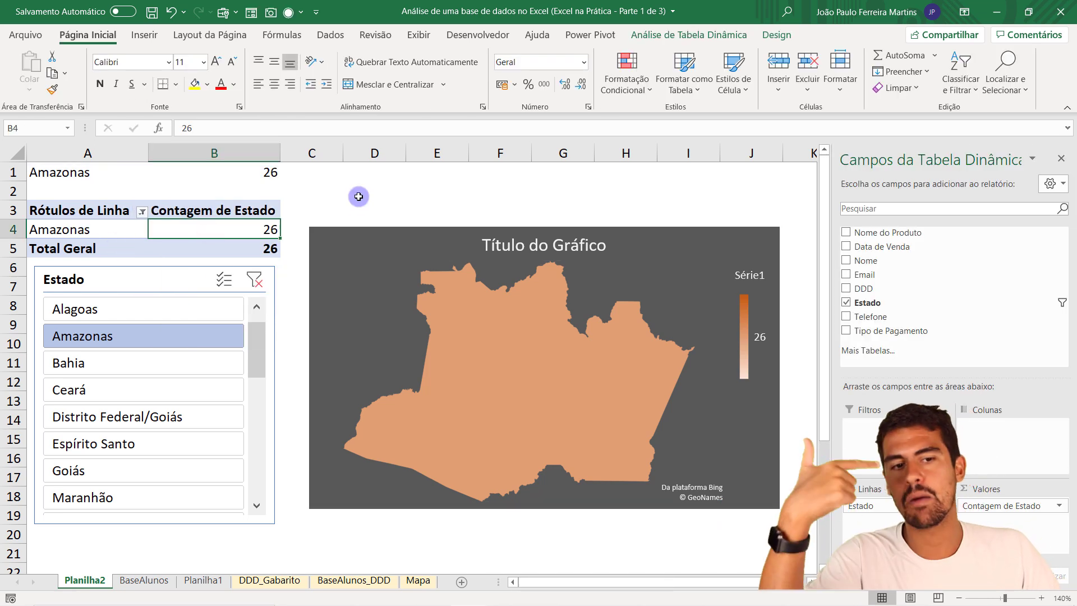